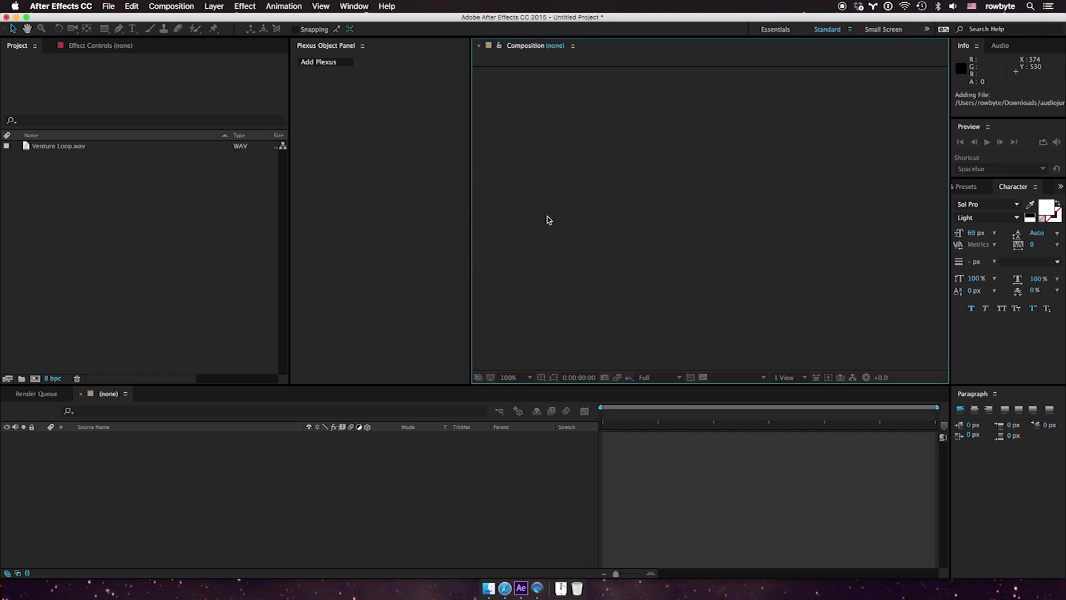
- Create a 1920 x 1080, 15-second composition at 30 fps and add a full-size black solid to it
{"action": "key", "text": "super+n"}
{"action": "key", "text": "Return"}
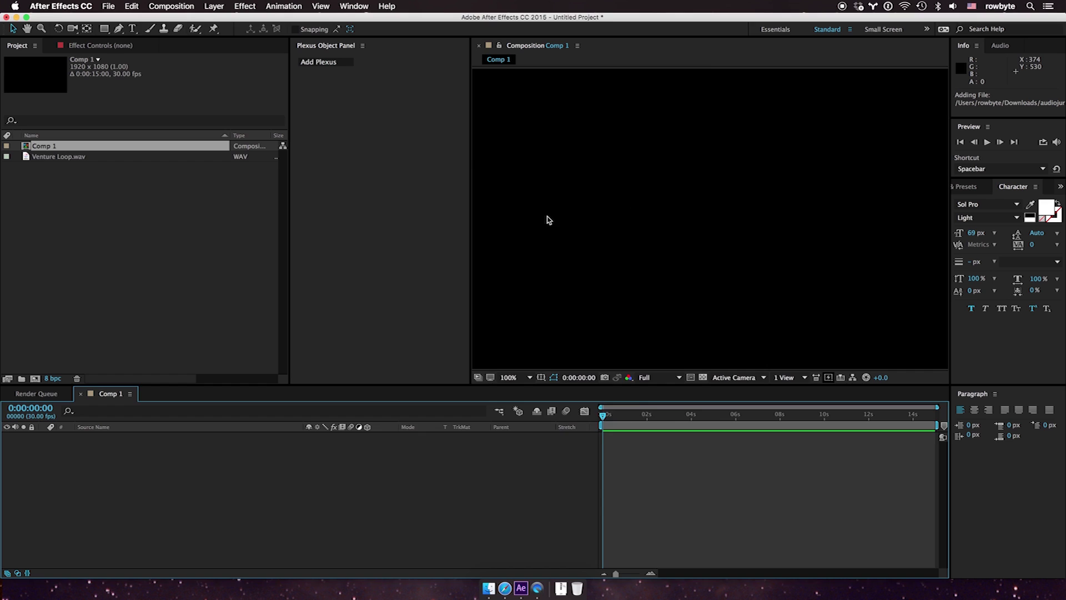
{"action": "key", "text": "super+y"}
{"action": "key", "text": "Return"}
- Apply Plexus to the black solid and add a Paths geometry object
{"action": "left_click", "coordinate": [322, 63]}
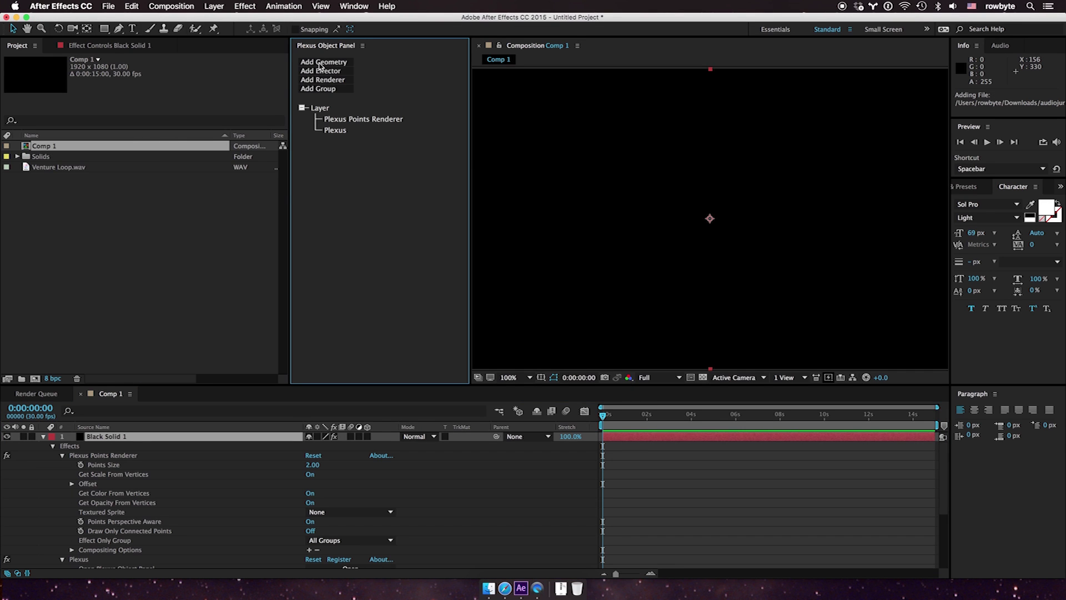
{"action": "left_click", "coordinate": [320, 63]}
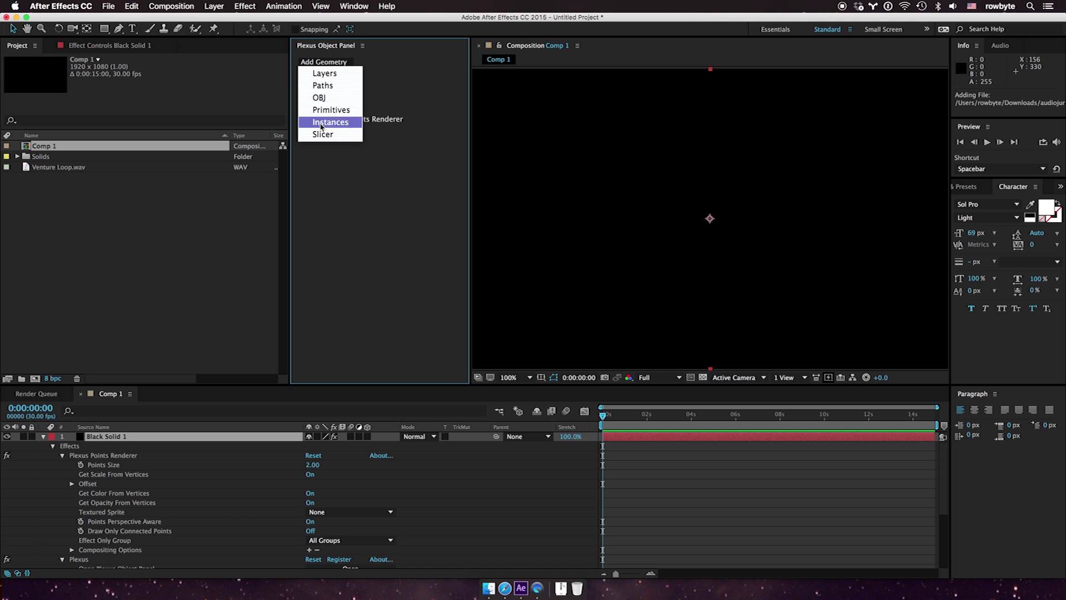
{"action": "left_click", "coordinate": [322, 86]}
- Draw a two-point, nearly horizontal mask path across the middle of the black solid with the Pen tool
{"action": "left_click", "coordinate": [118, 28]}
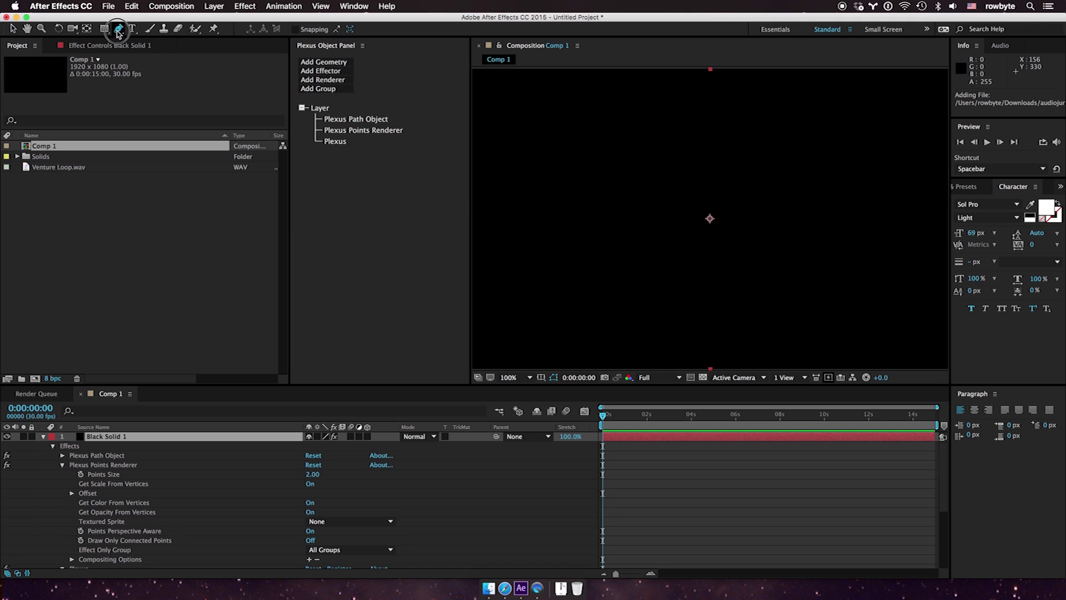
{"action": "left_click", "coordinate": [523, 217]}
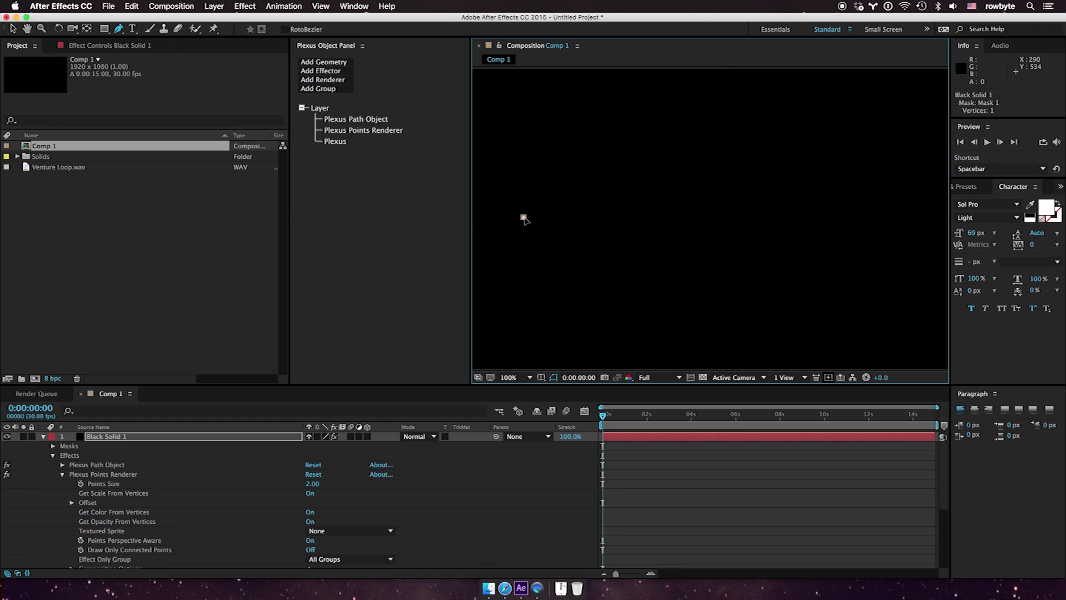
{"action": "left_click", "coordinate": [898, 216]}
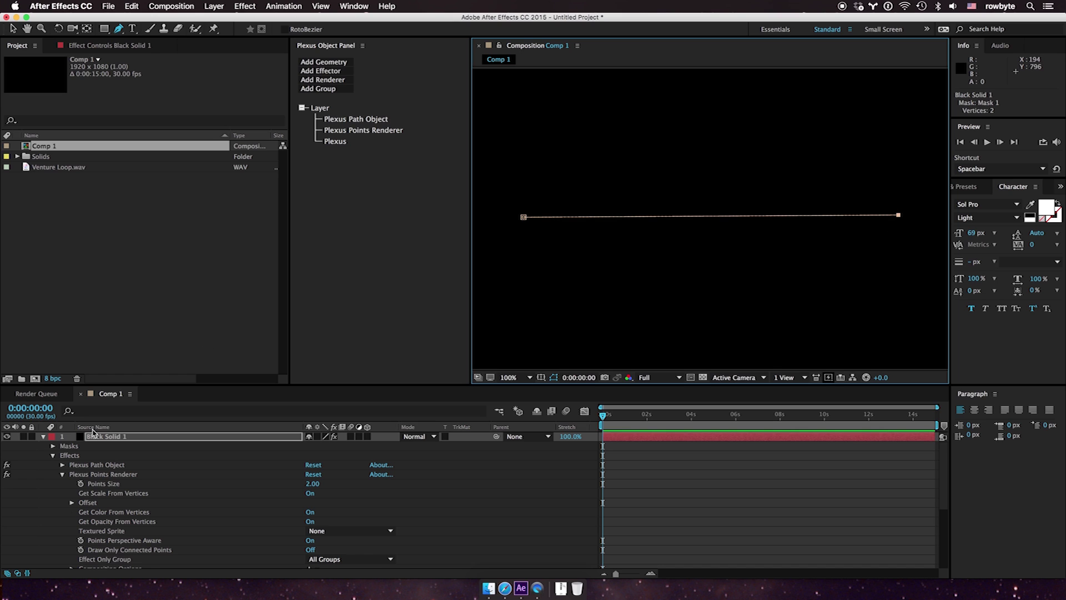
- Set the Plexus Points Renderer's points size to 10 and add a Plexus Sound Effector
{"action": "left_click", "coordinate": [345, 131]}
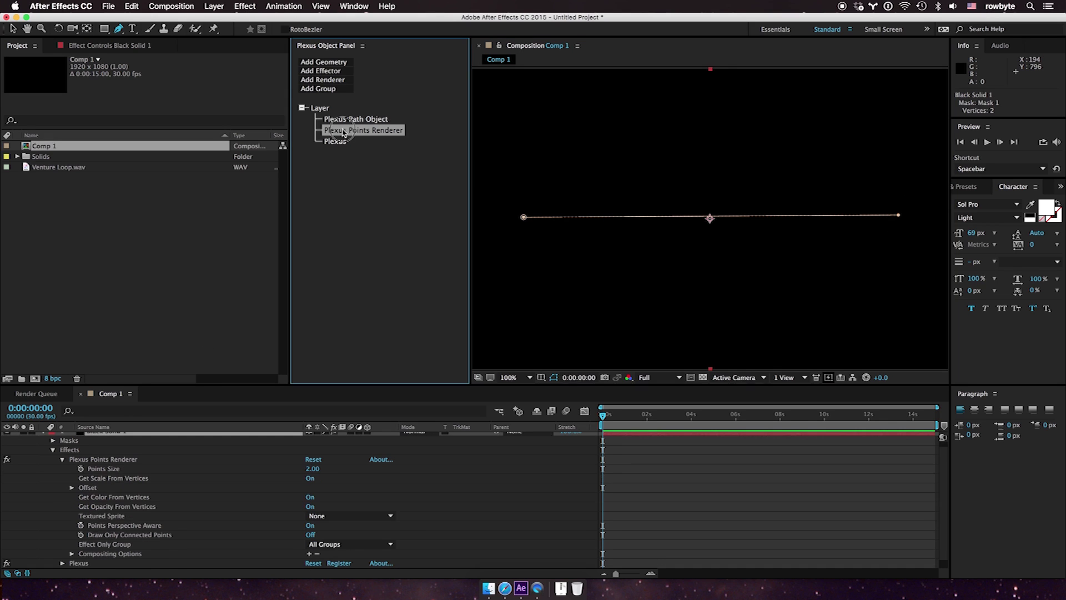
{"action": "left_click", "coordinate": [115, 49]}
{"action": "left_click_drag", "start_coordinate": [161, 78], "coordinate": [200, 76]}
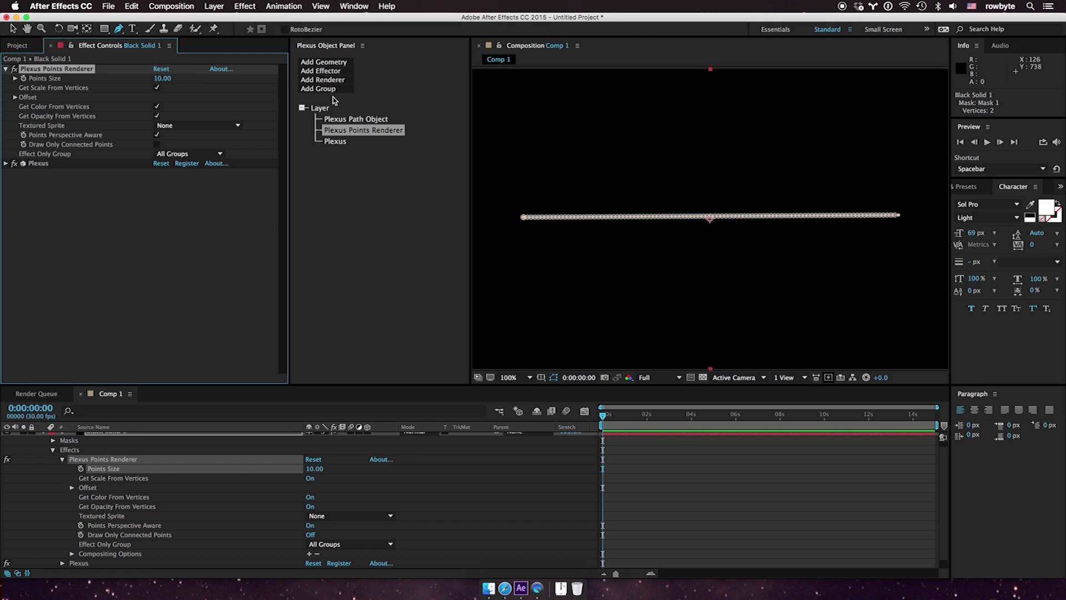
{"action": "left_click", "coordinate": [338, 71]}
{"action": "left_click", "coordinate": [337, 155]}
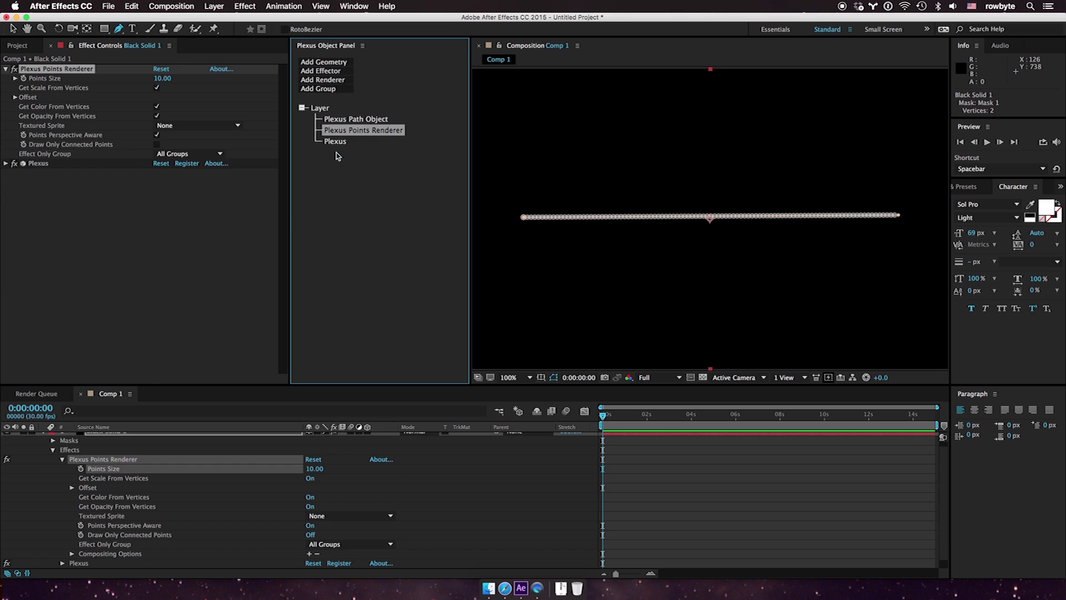
- Add Venture Loop.wav to the composition as a layer above the black solid
{"action": "left_click", "coordinate": [20, 45]}
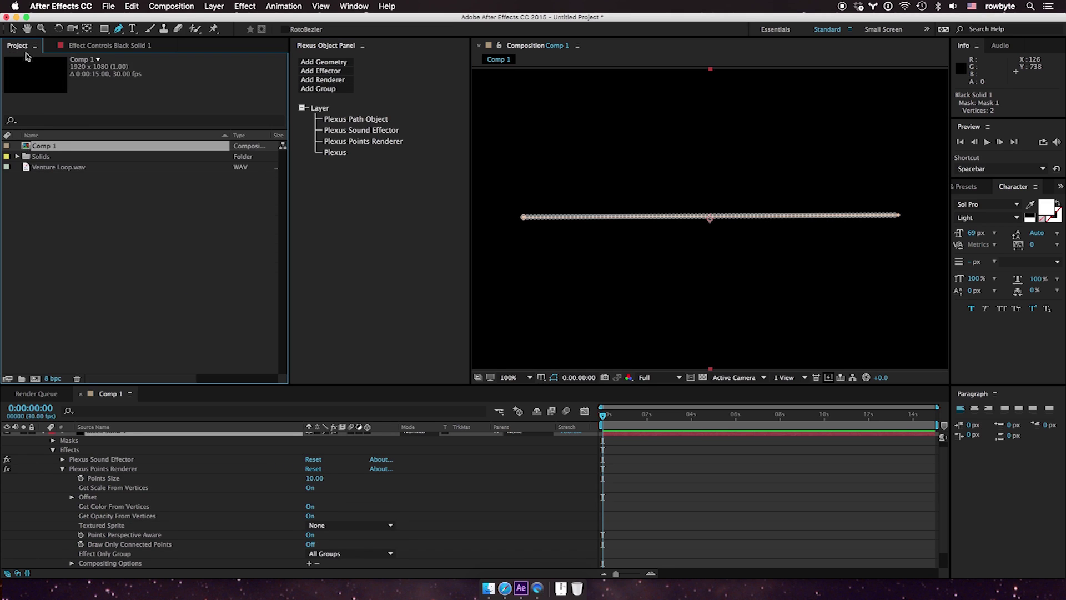
{"action": "left_click", "coordinate": [53, 186]}
{"action": "left_click", "coordinate": [51, 172]}
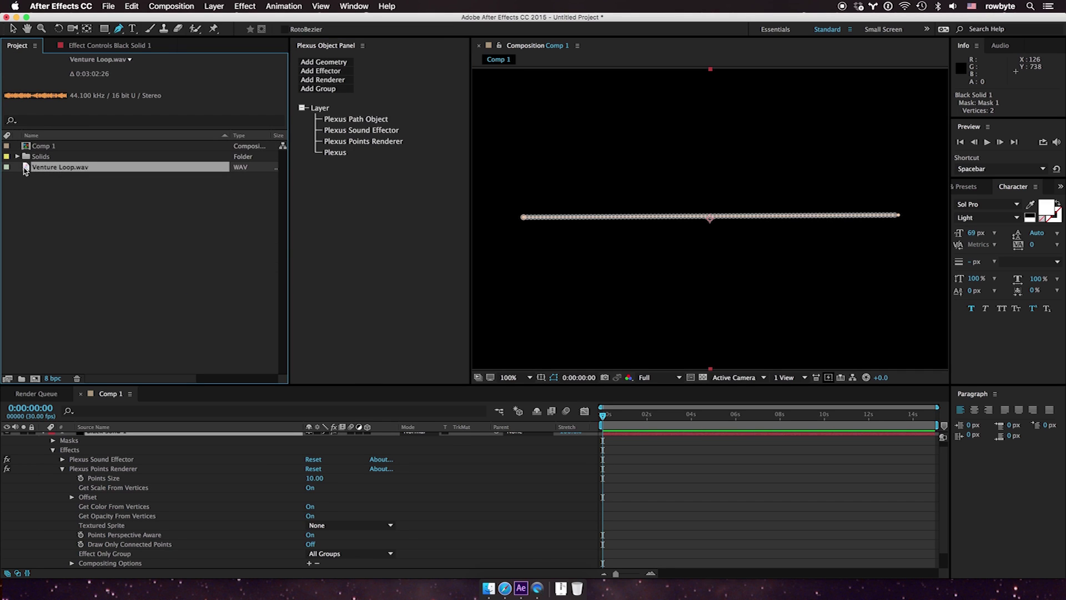
{"action": "left_click_drag", "start_coordinate": [25, 170], "coordinate": [109, 437]}
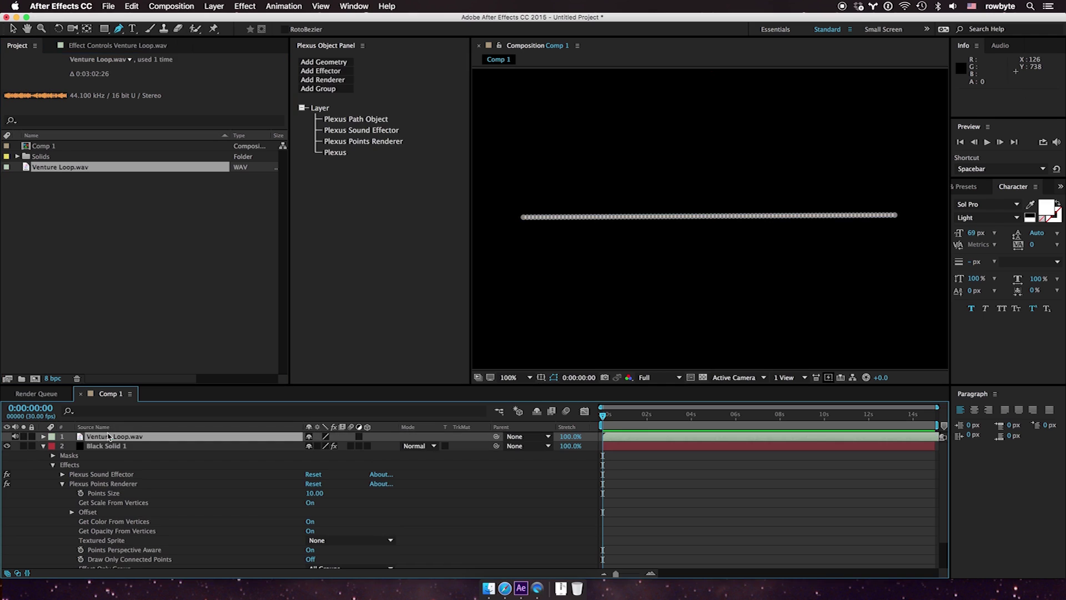
- Set the Plexus Sound Effector's sound layer to Venture Loop.wav and its Sound Start Amplitude to 337
{"action": "left_click", "coordinate": [127, 447]}
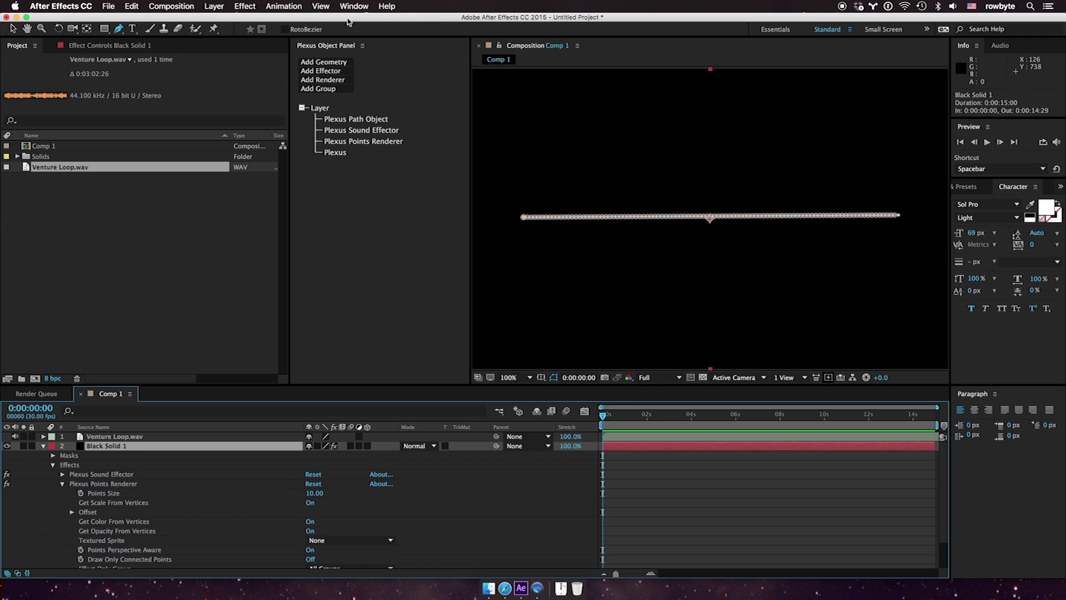
{"action": "left_click", "coordinate": [136, 46]}
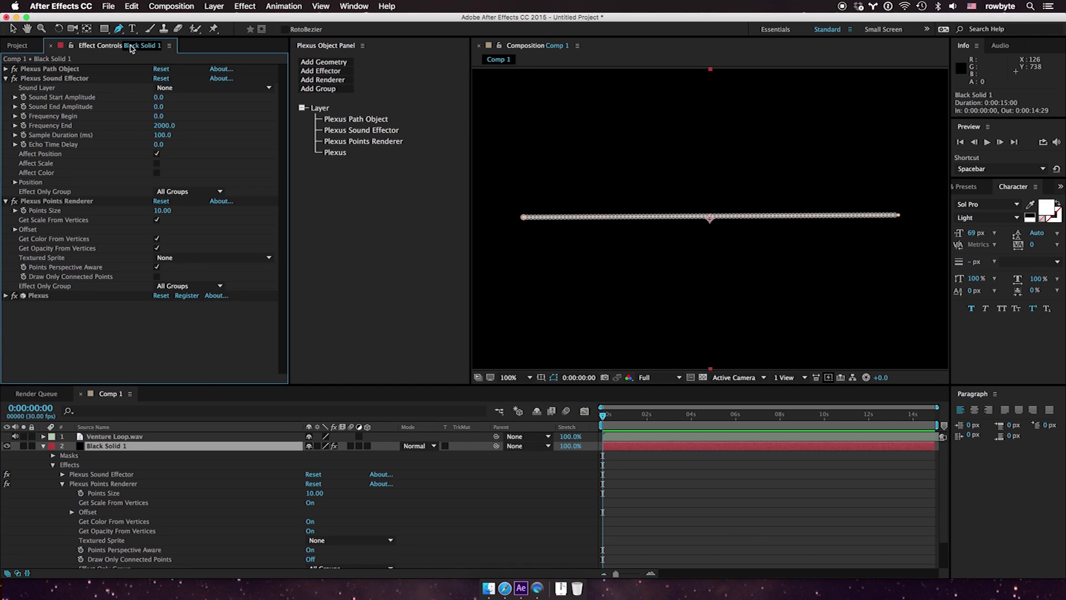
{"action": "left_click", "coordinate": [344, 131]}
{"action": "left_click", "coordinate": [202, 81]}
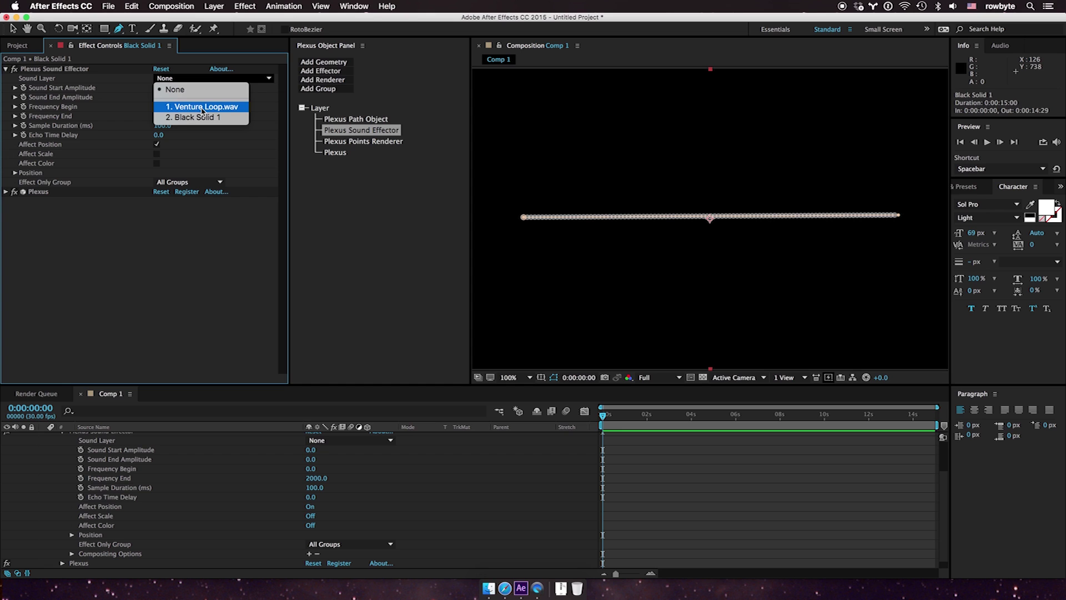
{"action": "left_click", "coordinate": [202, 107]}
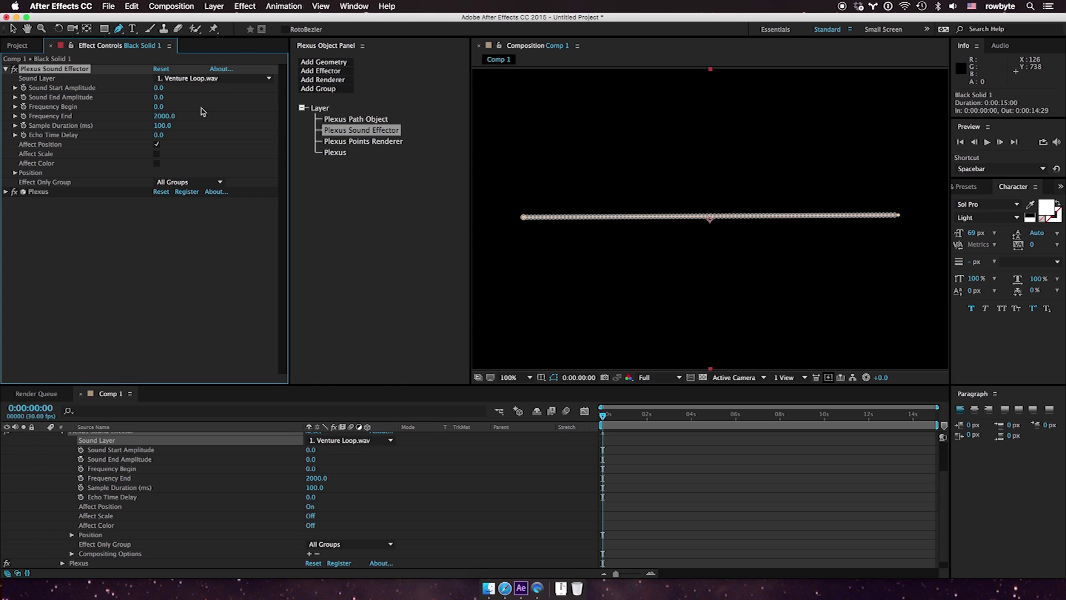
{"action": "left_click_drag", "start_coordinate": [159, 89], "coordinate": [320, 67]}
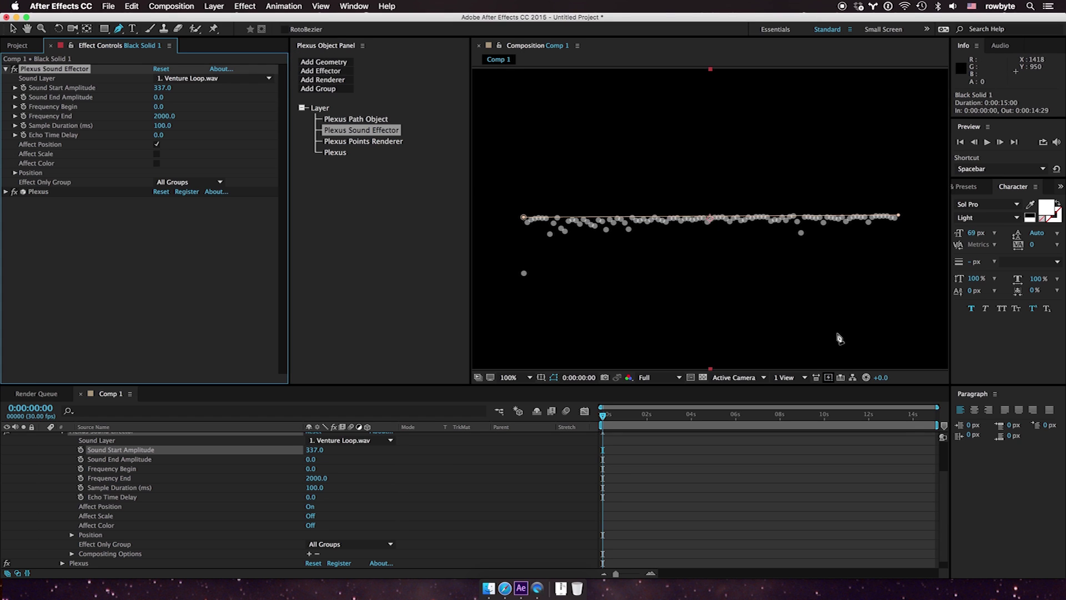
- Trim the composition to a work area covering about the first 6 seconds and preview the sound-driven points
{"action": "left_click_drag", "start_coordinate": [937, 425], "coordinate": [738, 425]}
{"action": "right_click", "coordinate": [710, 423]}
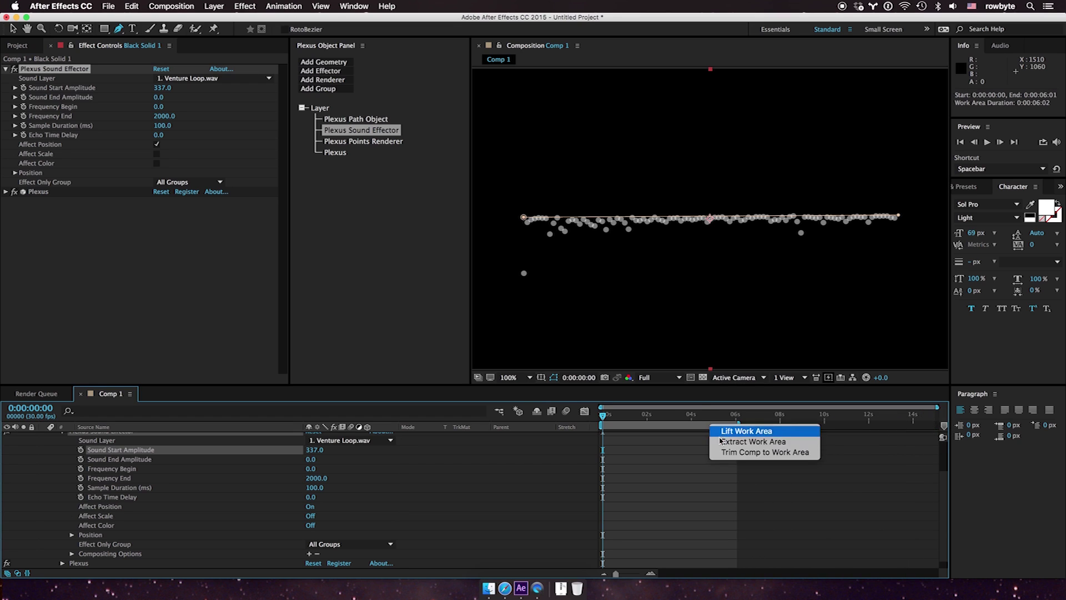
{"action": "left_click", "coordinate": [725, 452]}
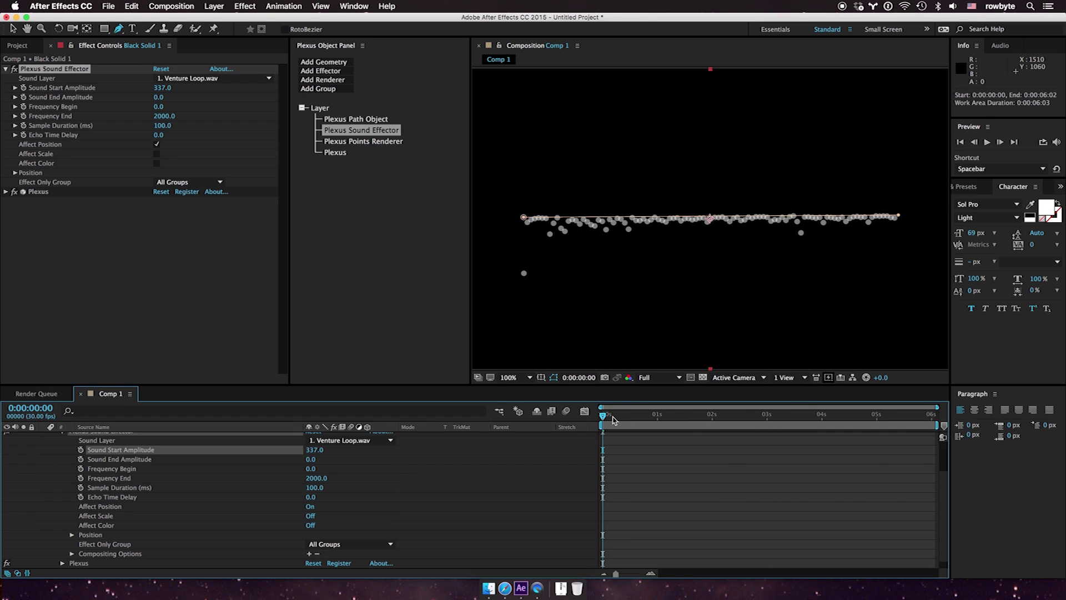
{"action": "left_click", "coordinate": [988, 143]}
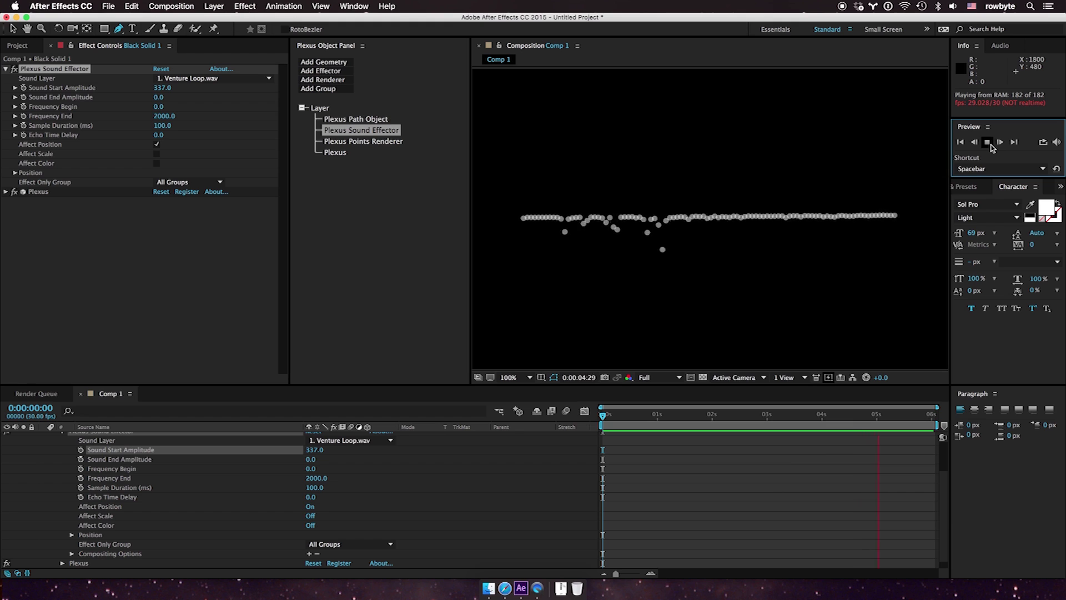
{"action": "left_click", "coordinate": [987, 142]}
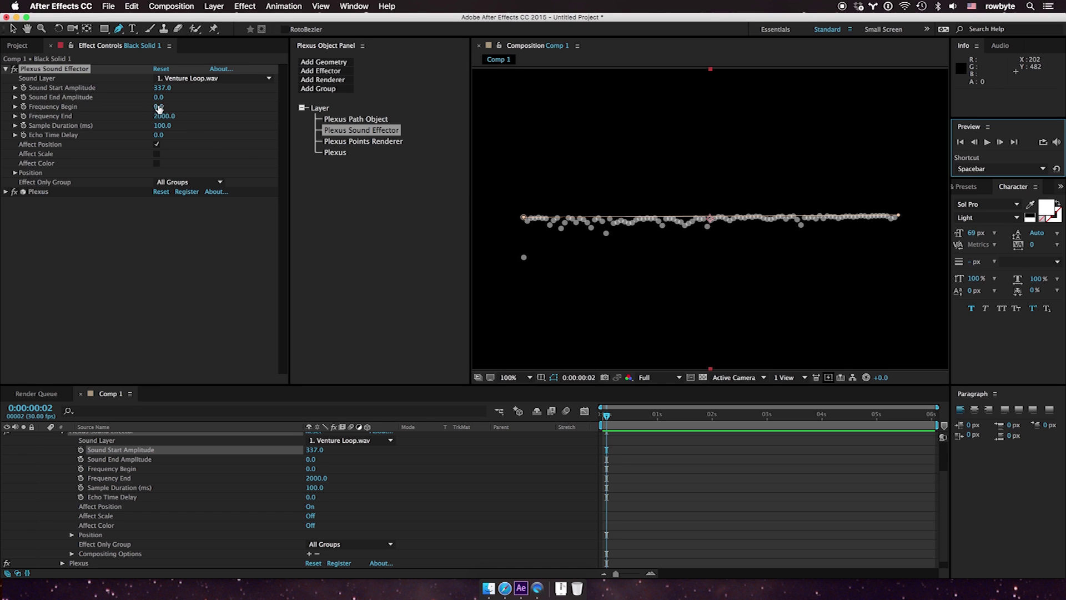
- Set the Plexus Sound Effector's Frequency Begin to 200 and Frequency End to 800
{"action": "left_click_drag", "start_coordinate": [159, 109], "coordinate": [183, 106]}
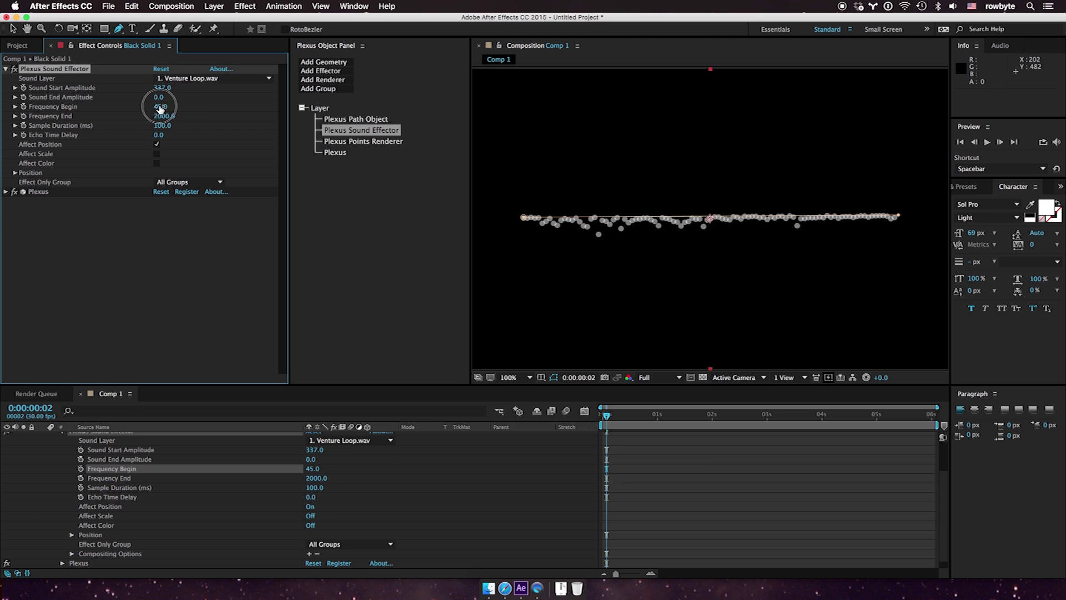
{"action": "left_click", "coordinate": [160, 107]}
{"action": "type", "text": "200"}
{"action": "key", "text": "Return"}
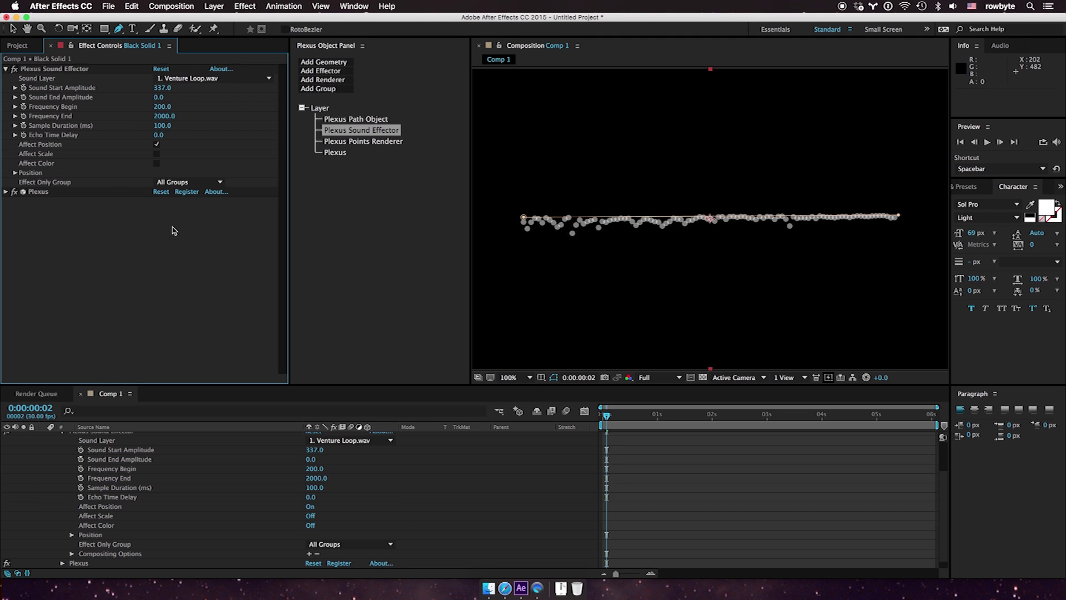
{"action": "left_click", "coordinate": [164, 116]}
{"action": "type", "text": "800"}
{"action": "key", "text": "Return"}
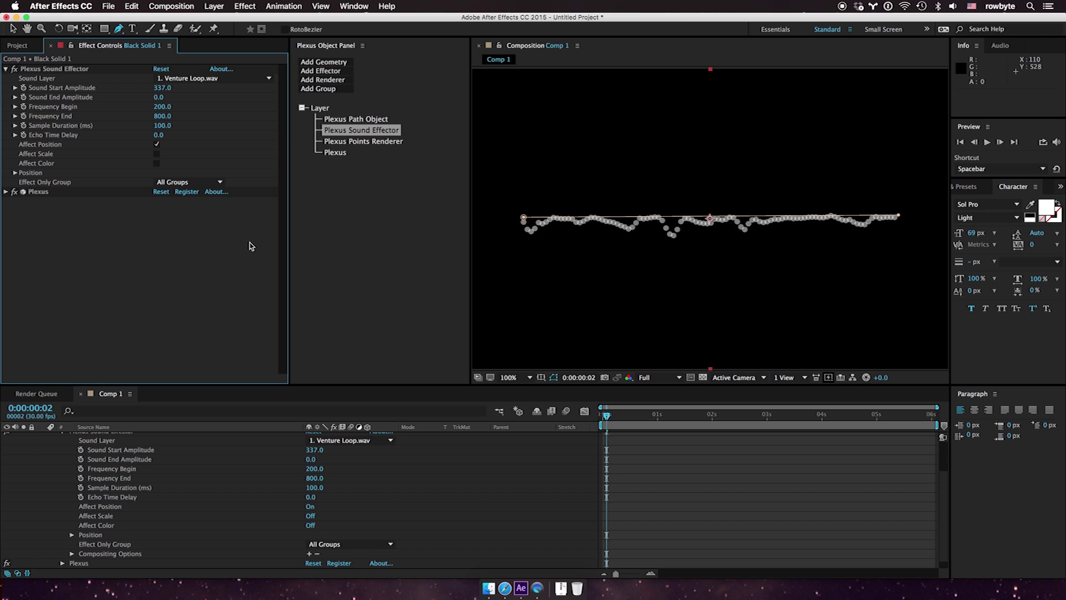
- Add a second black solid above the Plexus layer and apply the Audio Spectrum effect to it
{"action": "scroll", "coordinate": [61, 520], "scroll_direction": "up", "scroll_amount": 3}
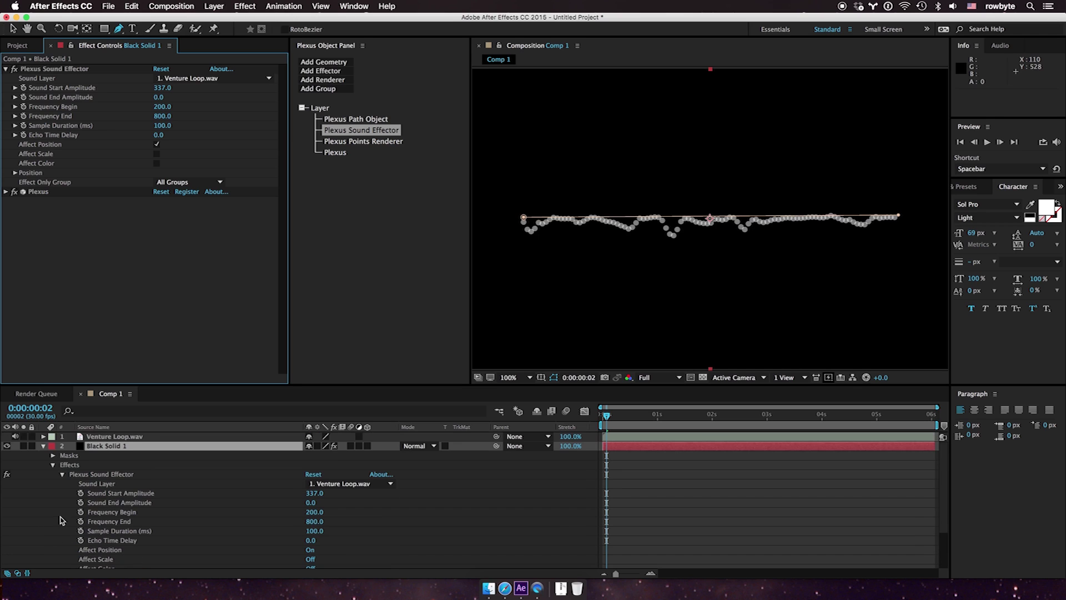
{"action": "left_click", "coordinate": [44, 448]}
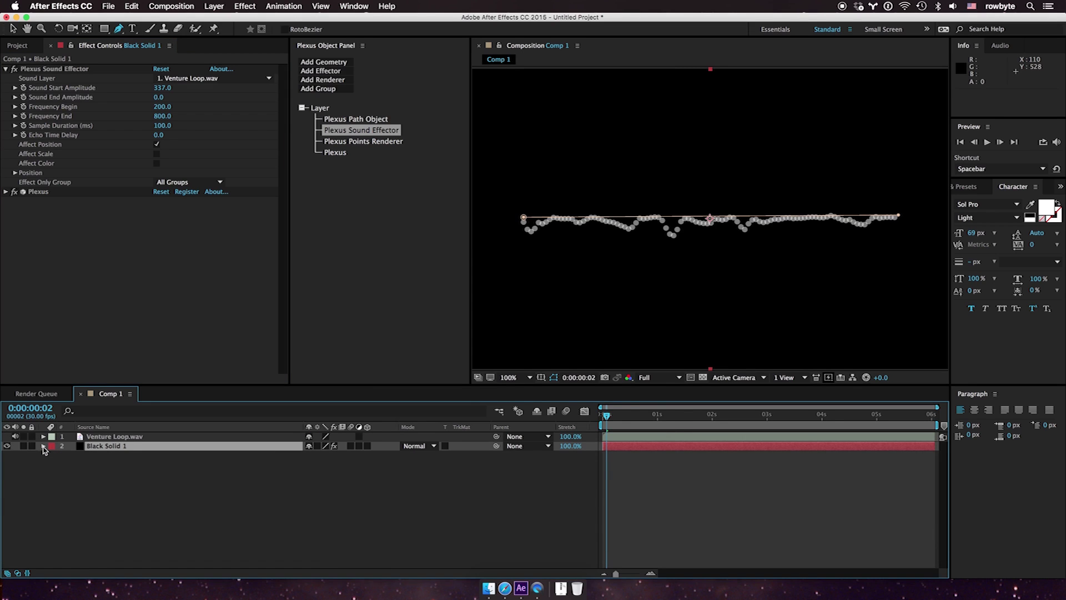
{"action": "key", "text": "ctrl+y"}
{"action": "key", "text": "Return"}
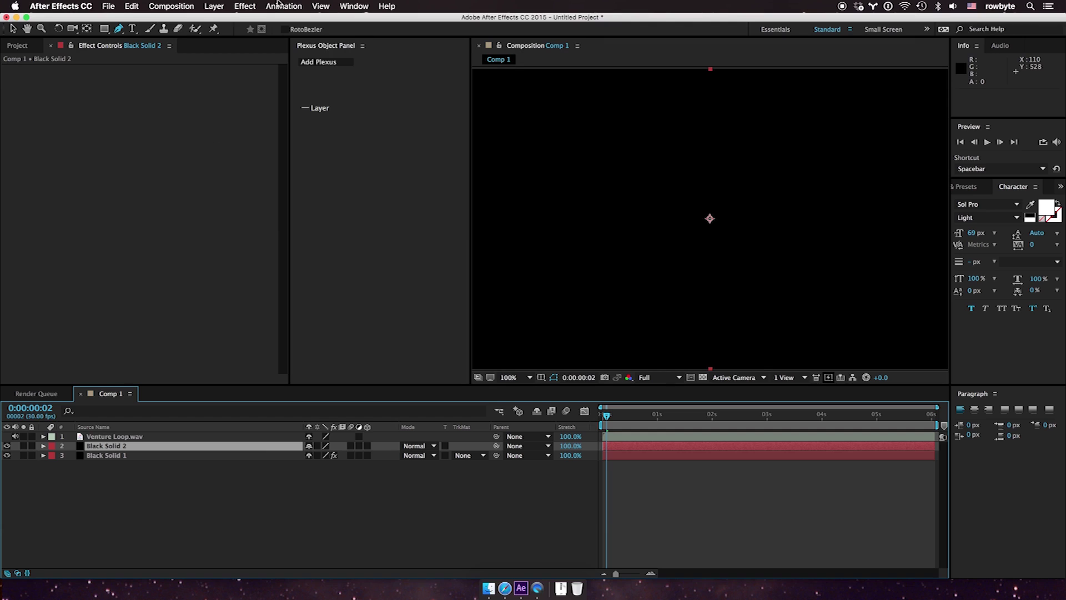
{"action": "left_click", "coordinate": [243, 6]}
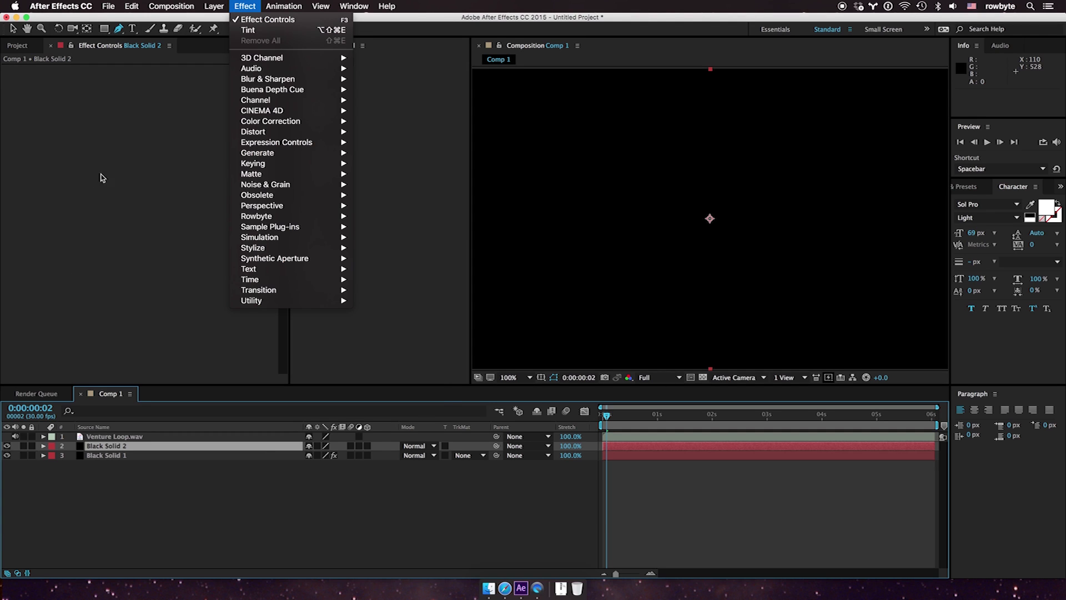
{"action": "mouse_move", "coordinate": [310, 154]}
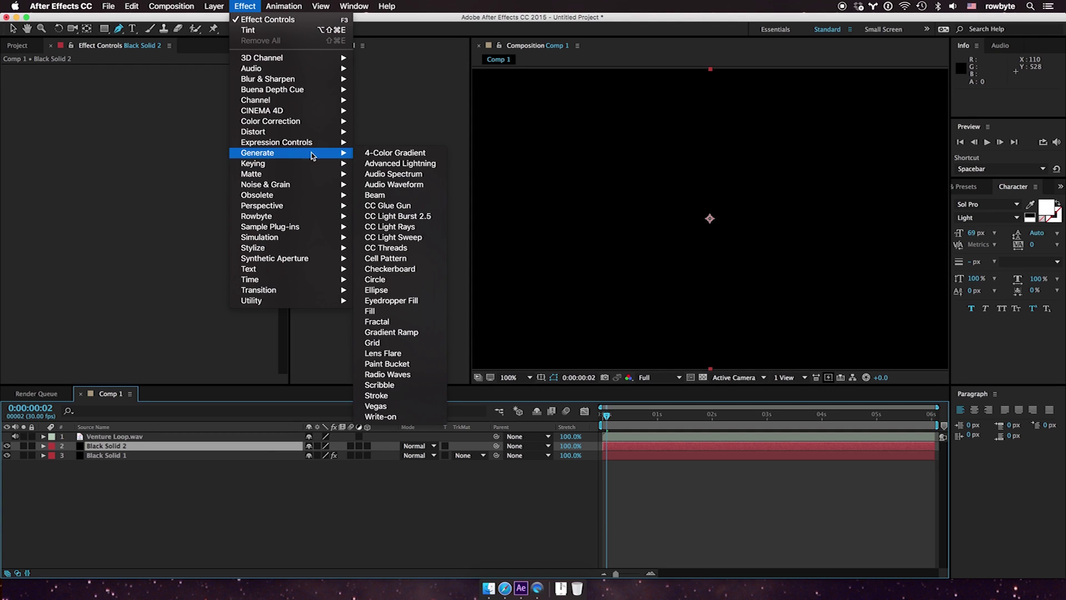
{"action": "left_click", "coordinate": [410, 176]}
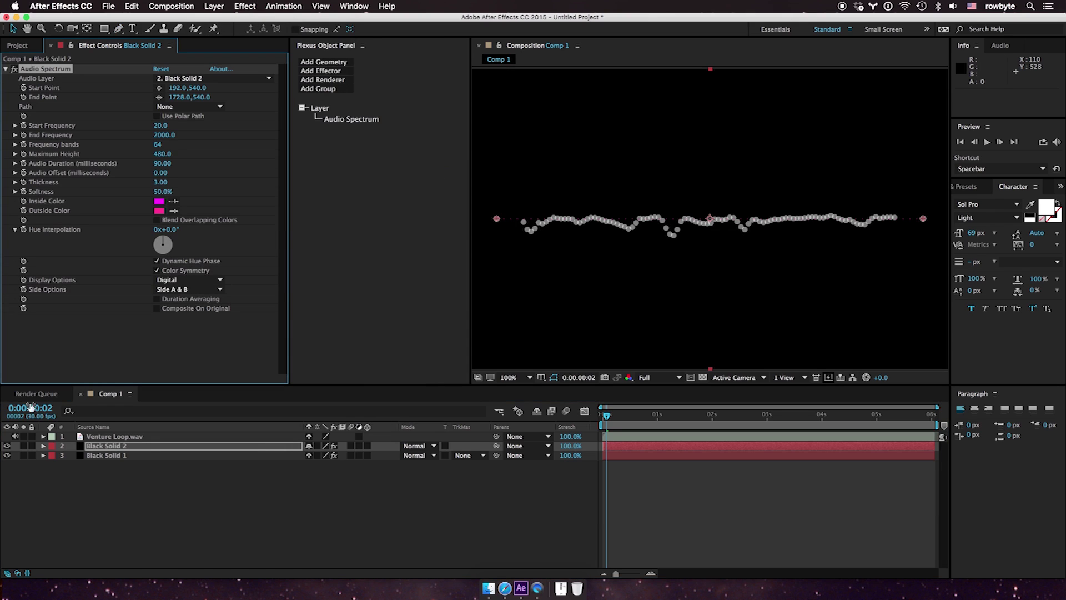
- Hide the Plexus layer and set the Audio Spectrum's audio layer to Venture Loop.wav
{"action": "left_click", "coordinate": [6, 455]}
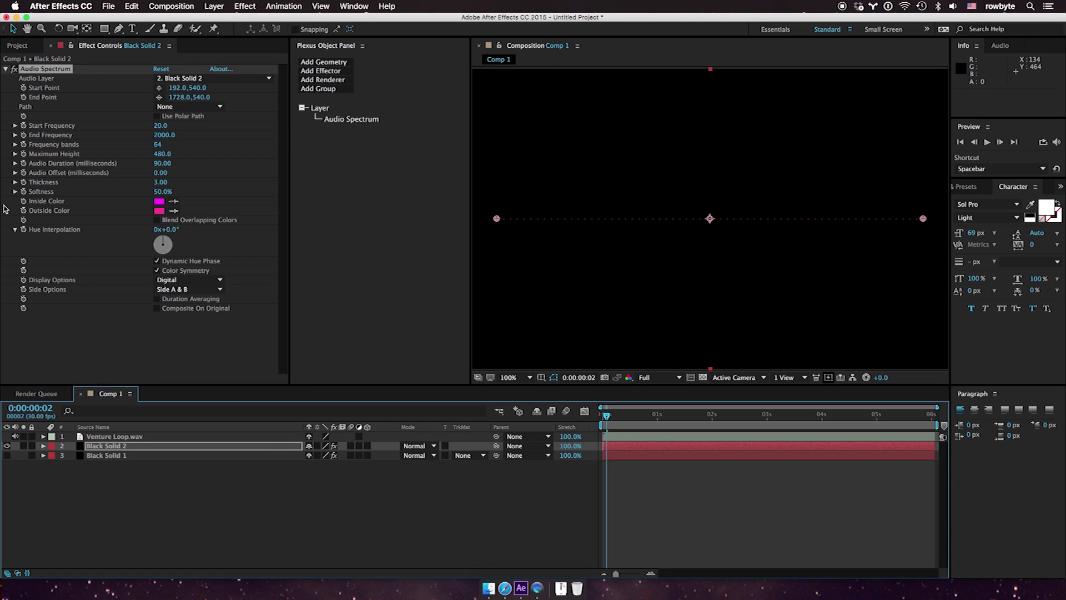
{"action": "left_click", "coordinate": [204, 79]}
{"action": "left_click", "coordinate": [207, 106]}
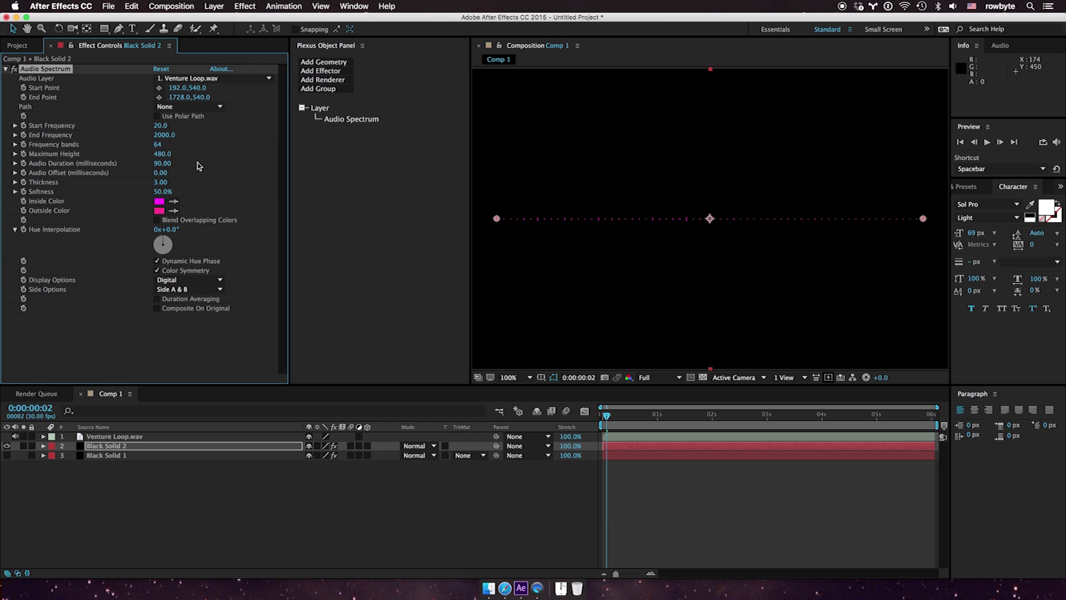
- Set the Audio Spectrum's maximum height to 4380, thickness to 6.30, start frequency to 420 and end frequency to 801
{"action": "left_click_drag", "start_coordinate": [607, 416], "coordinate": [678, 413]}
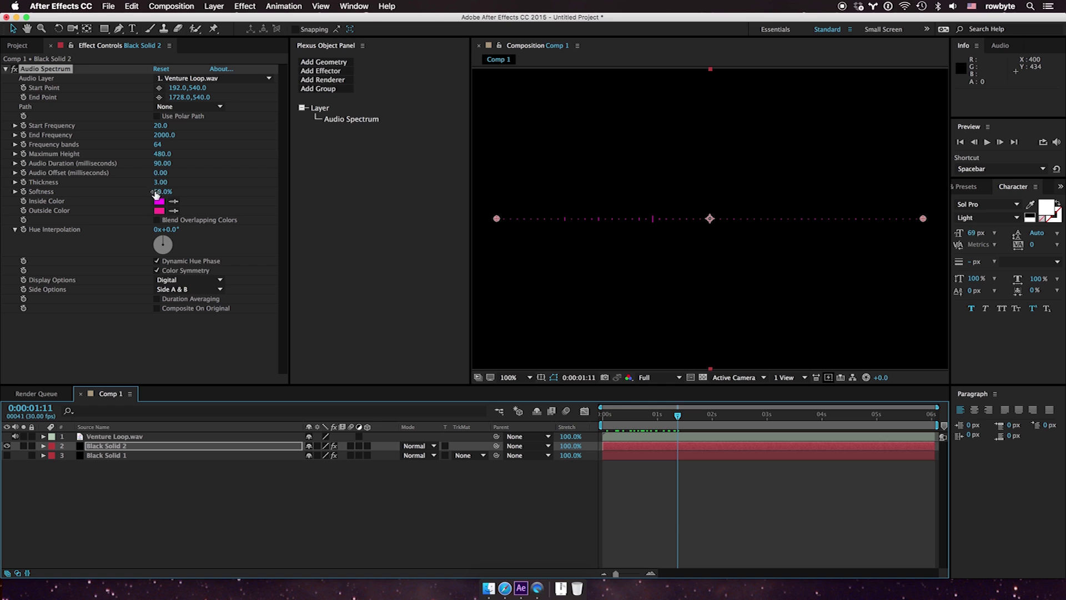
{"action": "left_click_drag", "start_coordinate": [160, 187], "coordinate": [341, 125]}
{"action": "left_click_drag", "start_coordinate": [617, 412], "coordinate": [701, 411]}
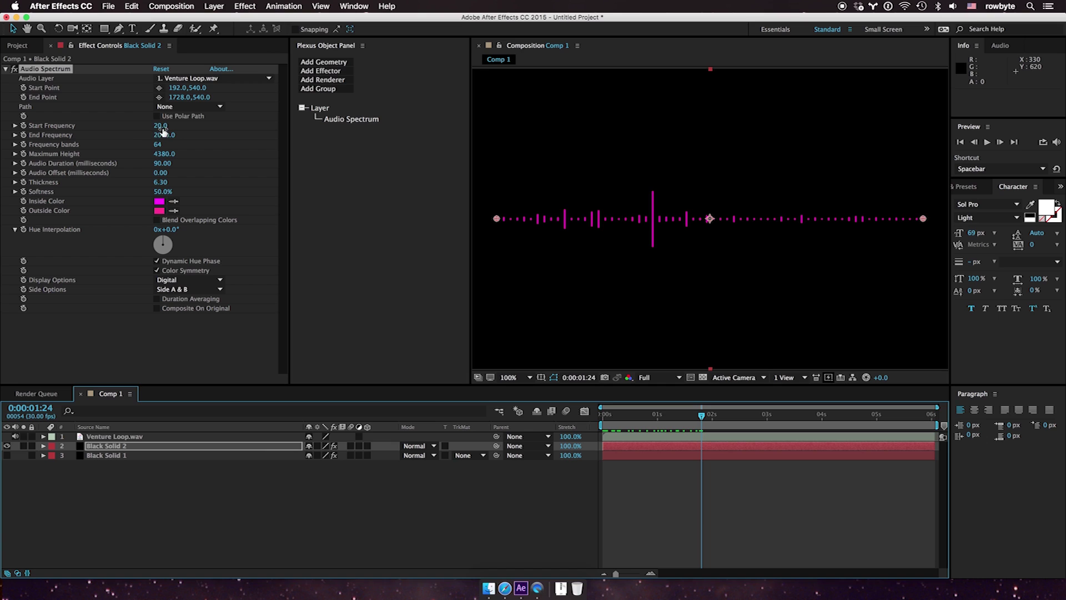
{"action": "left_click_drag", "start_coordinate": [160, 126], "coordinate": [146, 145]}
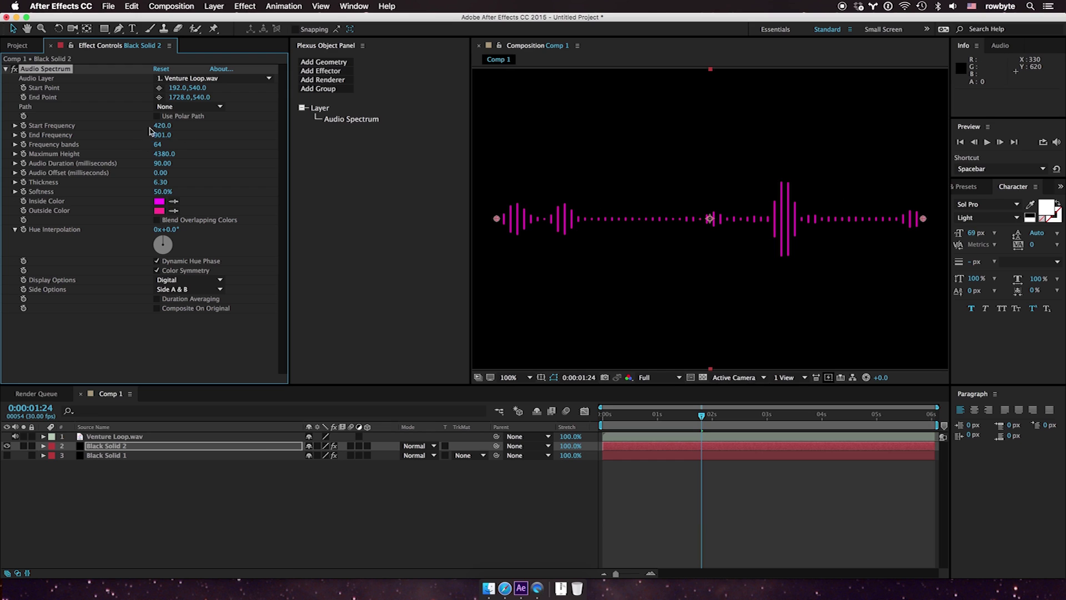
- Delete the solid with the Audio Spectrum effect, show the Plexus solid again and scrub back to 0:00:00:18
{"action": "left_click", "coordinate": [99, 446]}
{"action": "key", "text": "Delete"}
{"action": "left_click", "coordinate": [96, 446]}
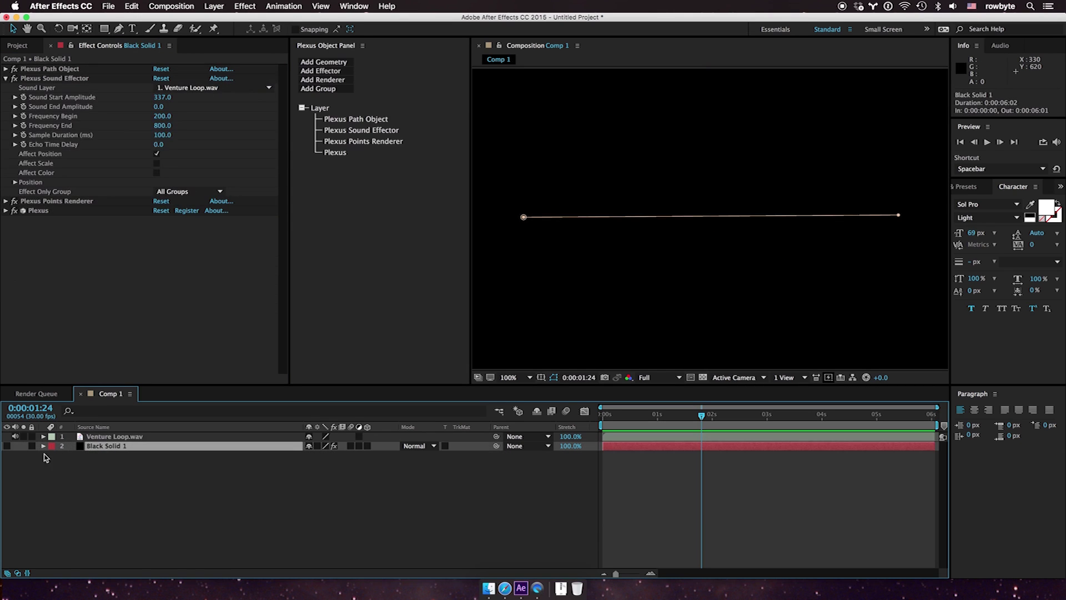
{"action": "left_click", "coordinate": [6, 446]}
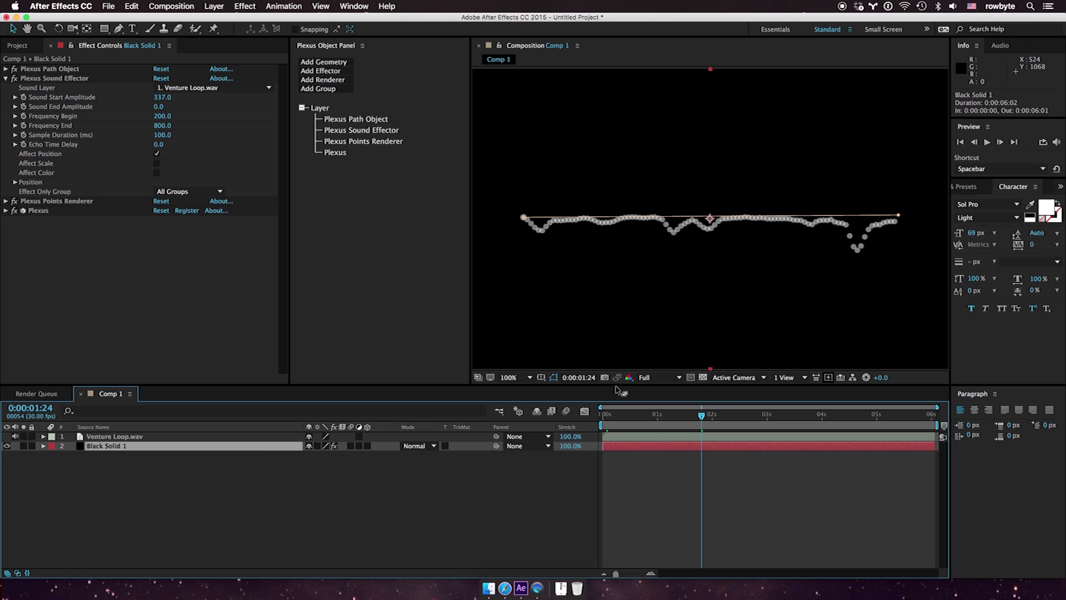
{"action": "mouse_move", "coordinate": [637, 418]}
{"action": "left_mouse_down"}
{"action": "mouse_move", "coordinate": [885, 411]}
{"action": "mouse_move", "coordinate": [636, 412]}
{"action": "left_mouse_up"}
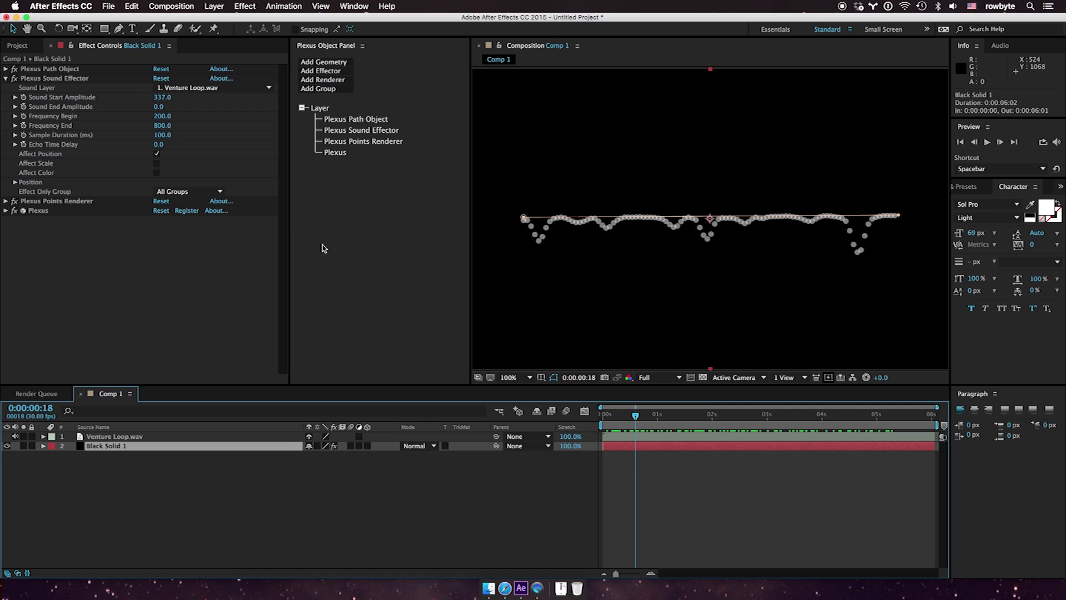
- Set the Plexus Path Object's Points on Each Mask to 35 and scrub through the timeline to check the motion
{"action": "left_click", "coordinate": [371, 122]}
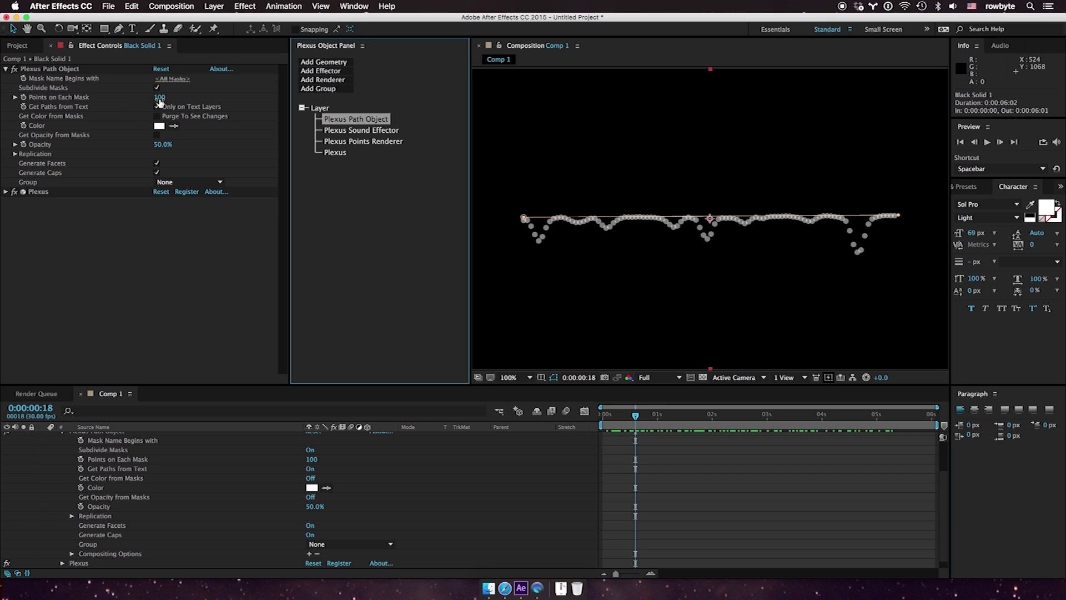
{"action": "left_click_drag", "start_coordinate": [159, 99], "coordinate": [132, 107]}
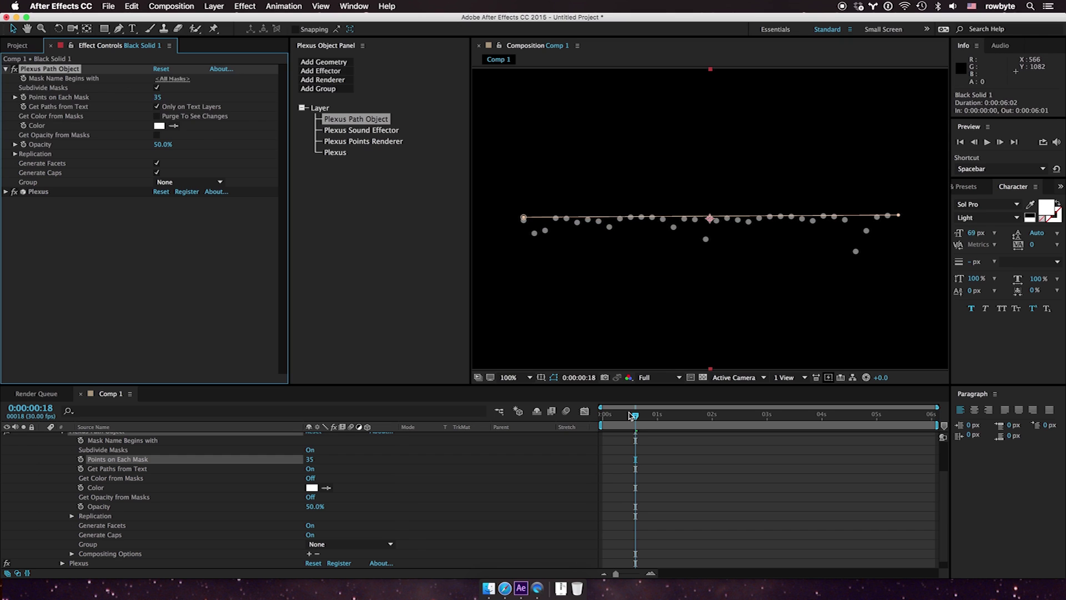
{"action": "left_click_drag", "start_coordinate": [634, 415], "coordinate": [845, 384]}
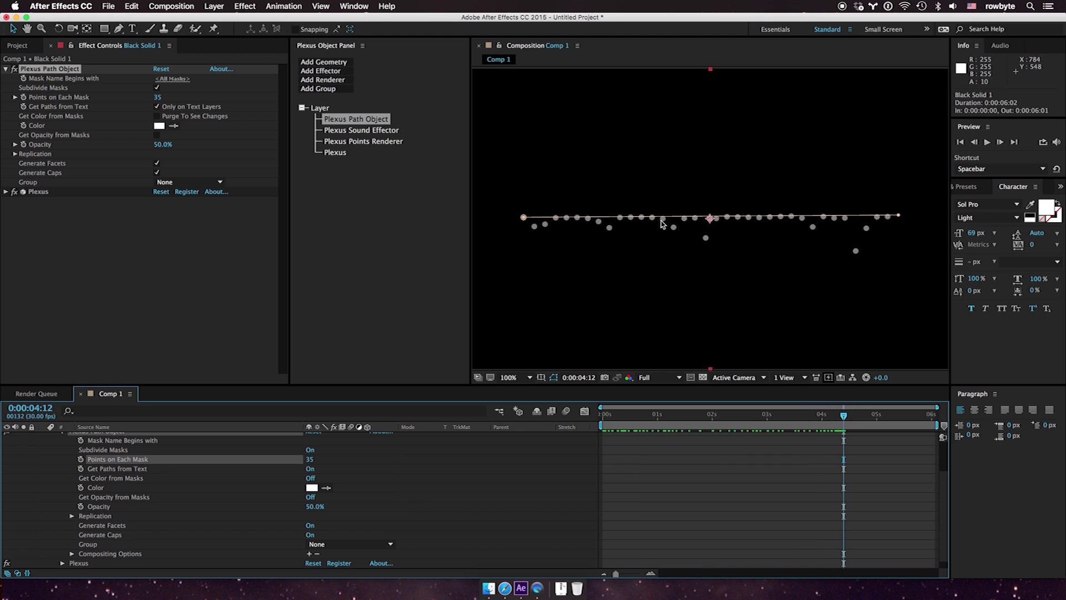
- Try Position Factors of 3.68 and 0.2 in the Plexus Sound Effector's Position settings, scrubbing to check the displacement
{"action": "left_click", "coordinate": [355, 131]}
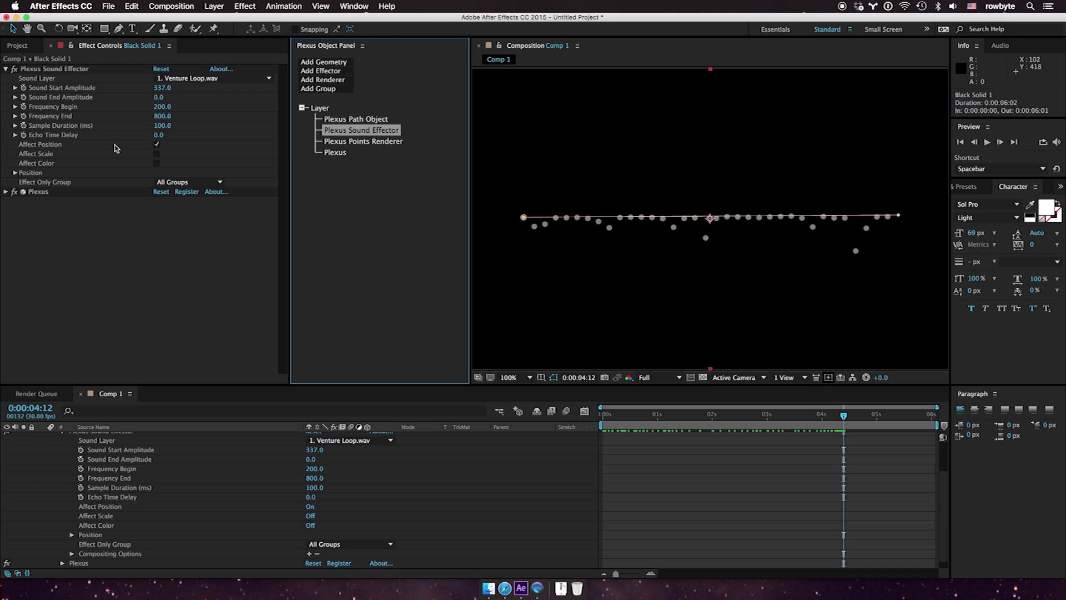
{"action": "left_click", "coordinate": [15, 173]}
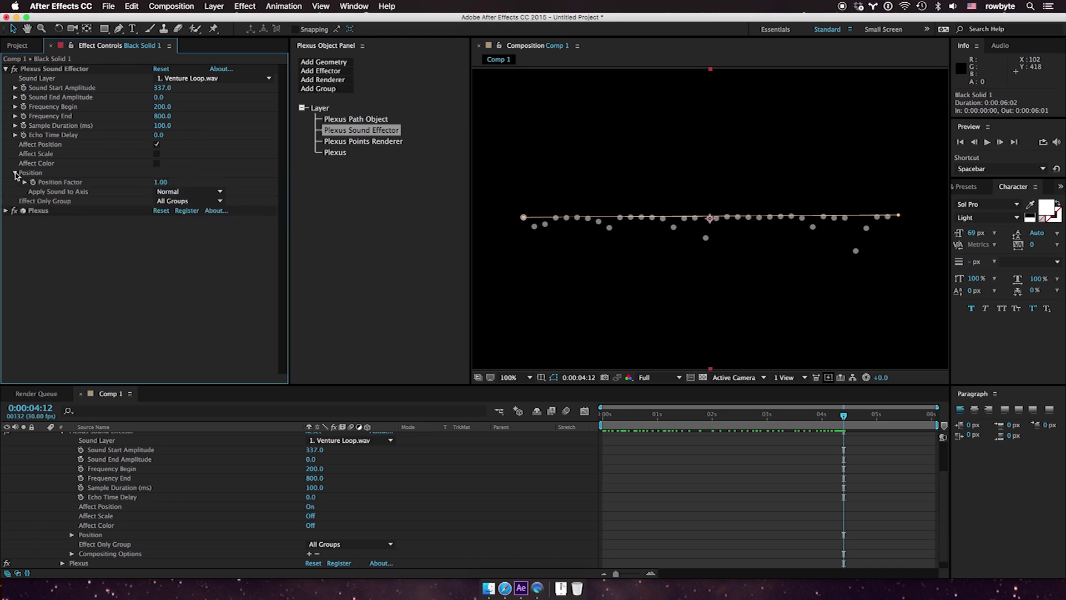
{"action": "left_click", "coordinate": [161, 183]}
{"action": "left_click_drag", "start_coordinate": [161, 185], "coordinate": [189, 193]}
{"action": "left_click_drag", "start_coordinate": [232, 189], "coordinate": [326, 195]}
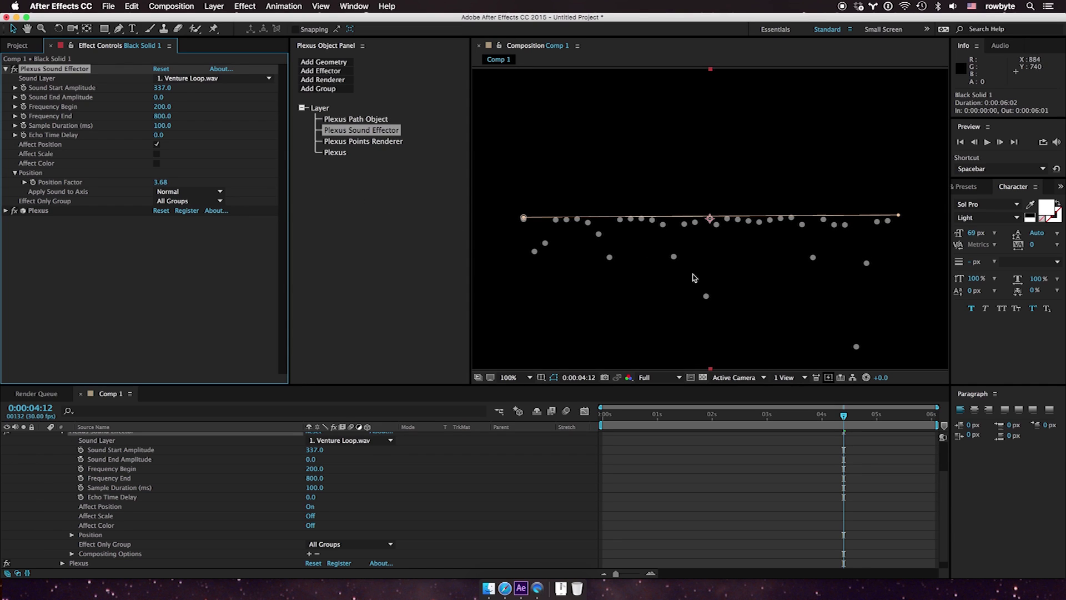
{"action": "left_click", "coordinate": [163, 182]}
{"action": "type", "text": "0.2"}
{"action": "left_click", "coordinate": [156, 256]}
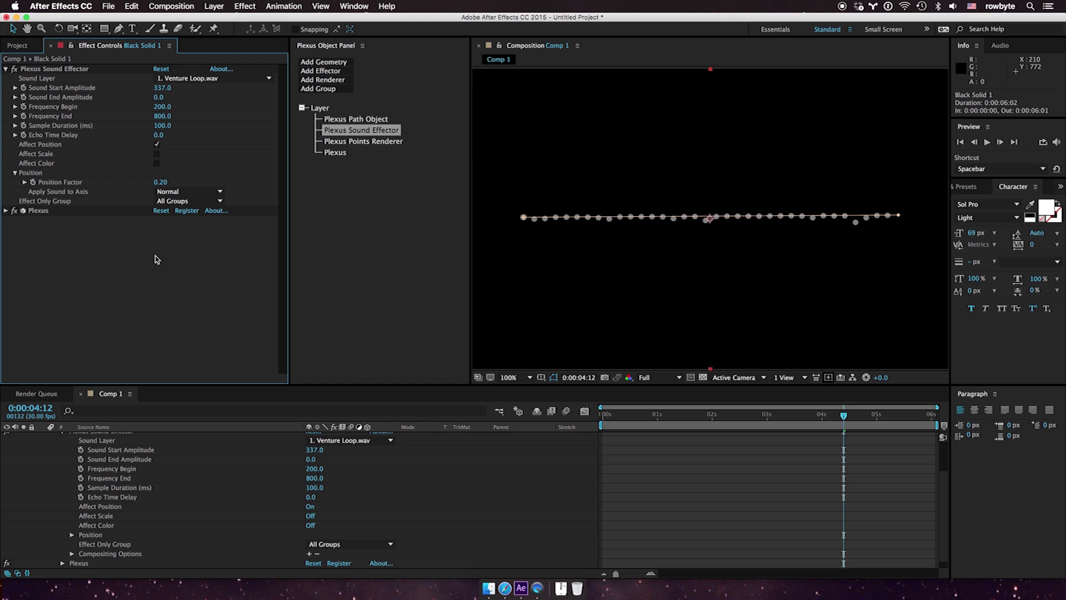
{"action": "left_click_drag", "start_coordinate": [699, 416], "coordinate": [796, 415]}
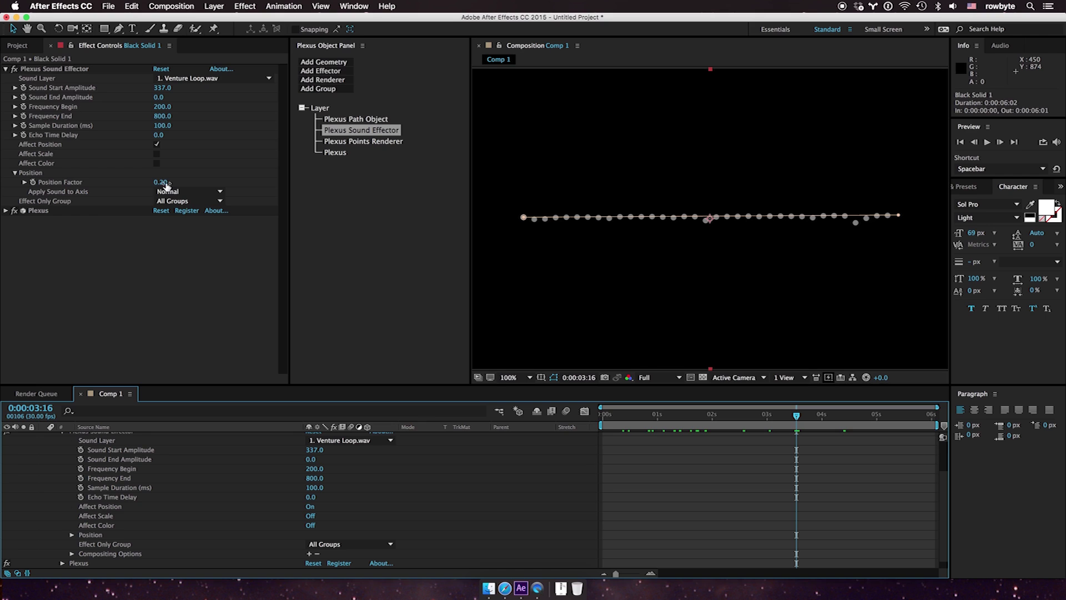
- Set the Sound Effector's Position Factor to -1.63 to displace the points upward, and scrub through the animation
{"action": "left_click_drag", "start_coordinate": [162, 182], "coordinate": [27, 206]}
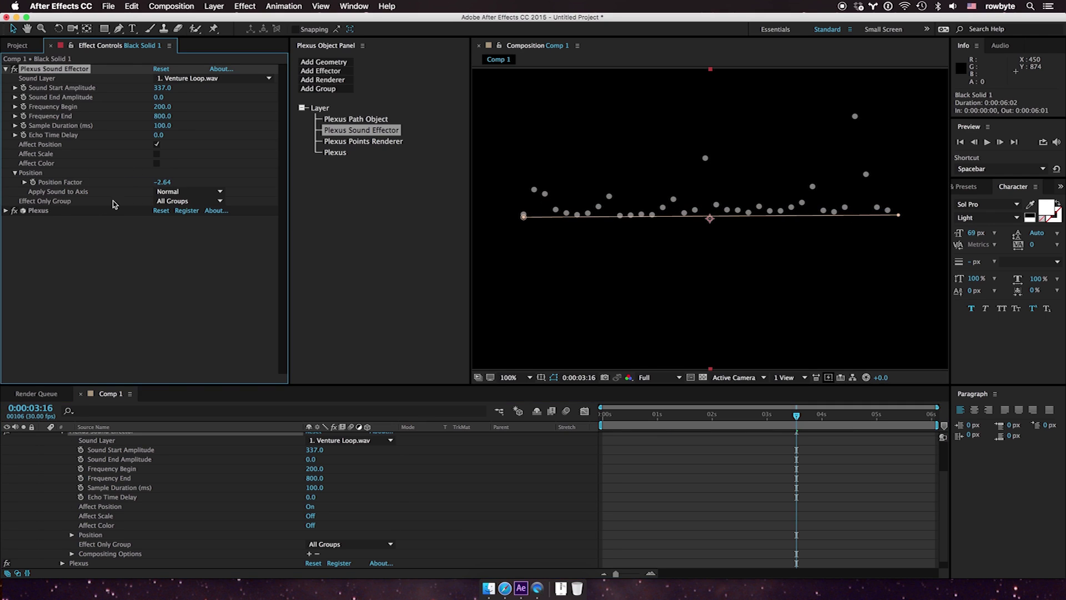
{"action": "left_click_drag", "start_coordinate": [164, 185], "coordinate": [221, 190]}
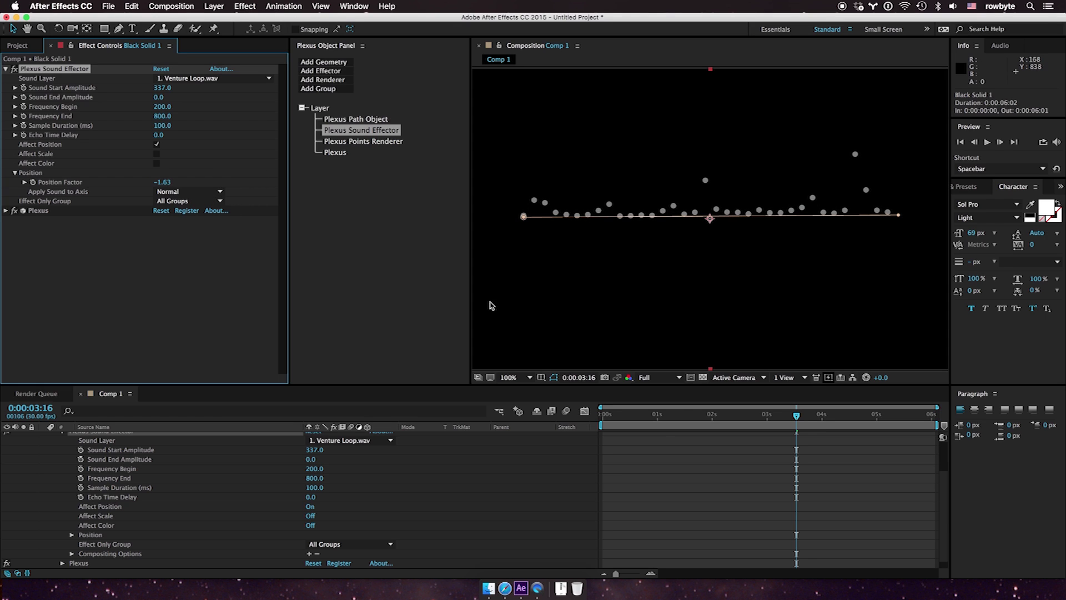
{"action": "left_click_drag", "start_coordinate": [670, 417], "coordinate": [782, 411]}
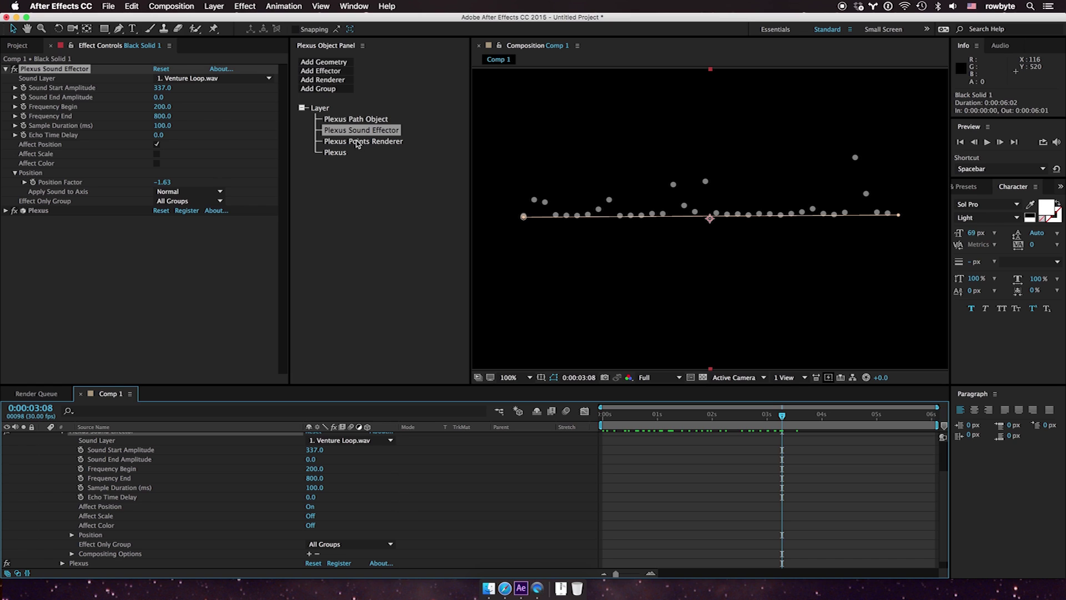
- Set the Plexus Path Object's replication Total No. Copies to 20
{"action": "left_click", "coordinate": [360, 120]}
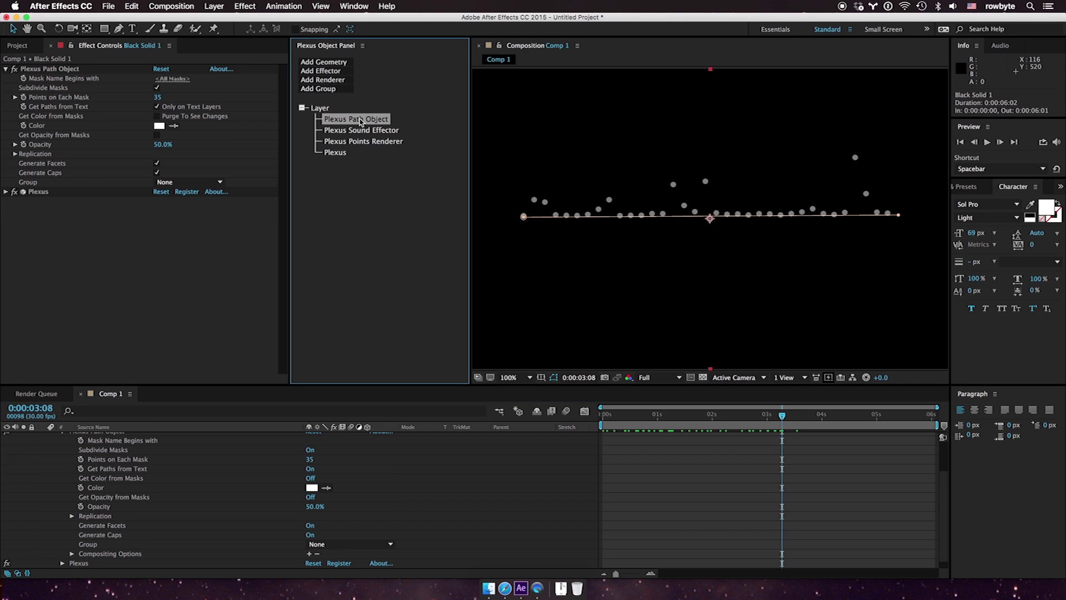
{"action": "left_click", "coordinate": [14, 154]}
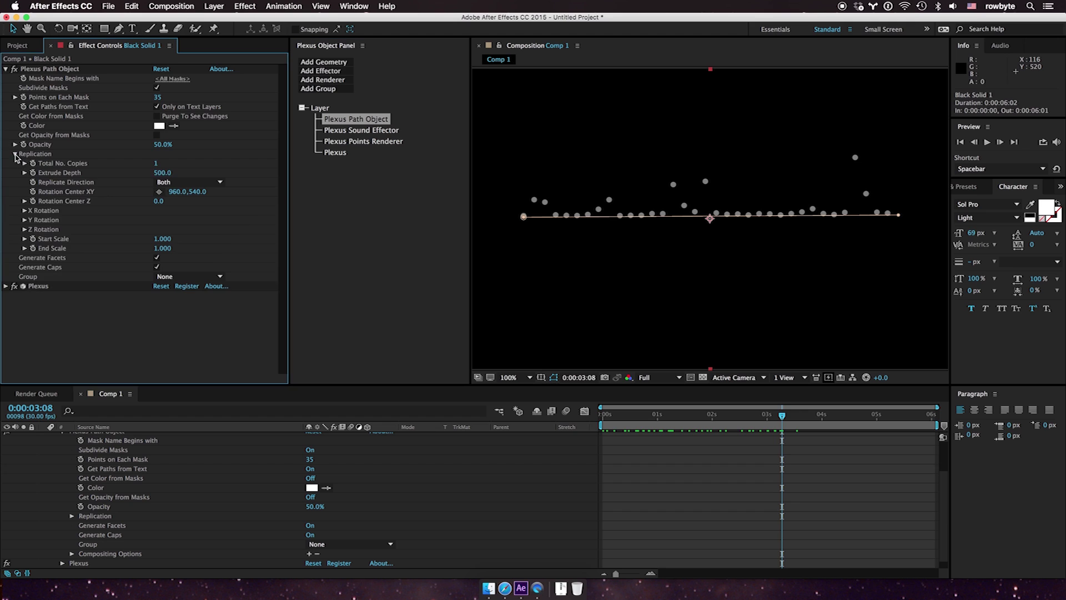
{"action": "left_click", "coordinate": [156, 164]}
{"action": "type", "text": "20"}
{"action": "key", "text": "Return"}
- Add a two-node camera with the offered settings and orbit it to view the replicated points at an angle
{"action": "left_click", "coordinate": [219, 9]}
{"action": "mouse_move", "coordinate": [225, 19]}
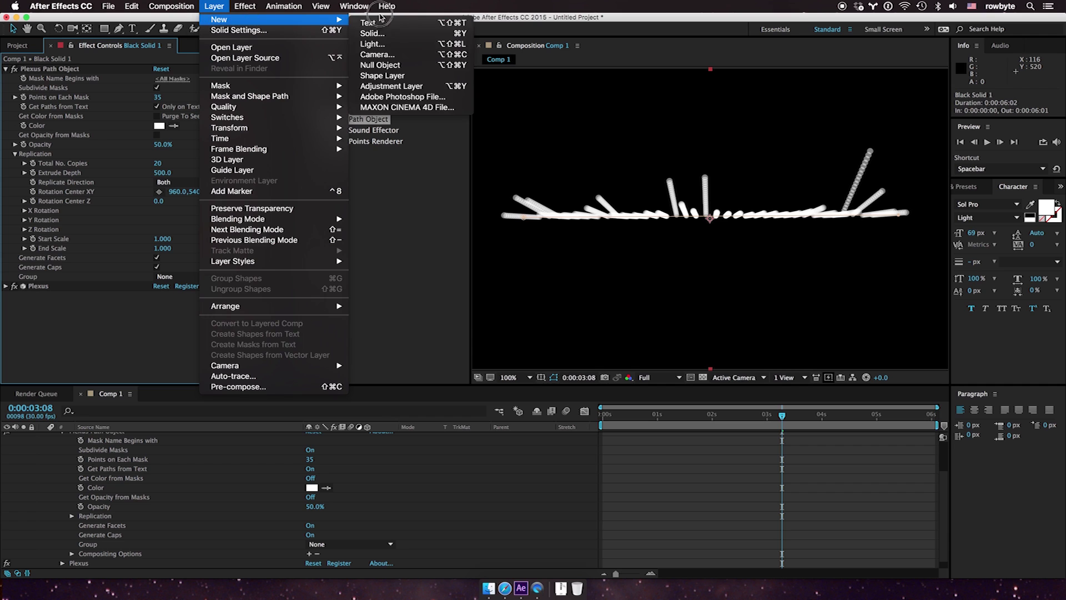
{"action": "left_click", "coordinate": [408, 51]}
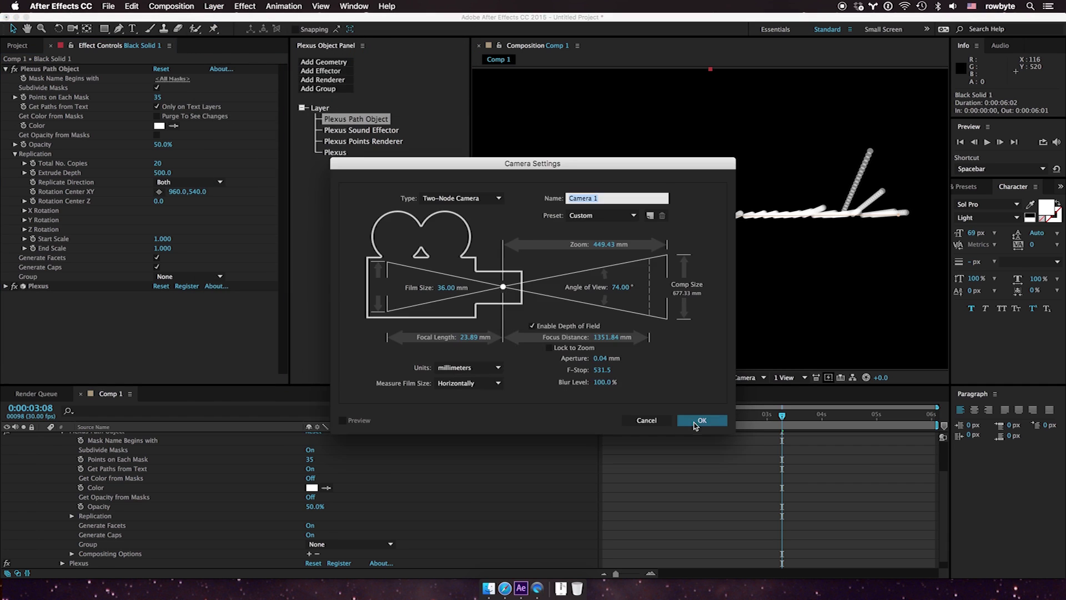
{"action": "left_click", "coordinate": [694, 425]}
{"action": "key", "text": "c"}
{"action": "left_click_drag", "start_coordinate": [562, 231], "coordinate": [639, 253]}
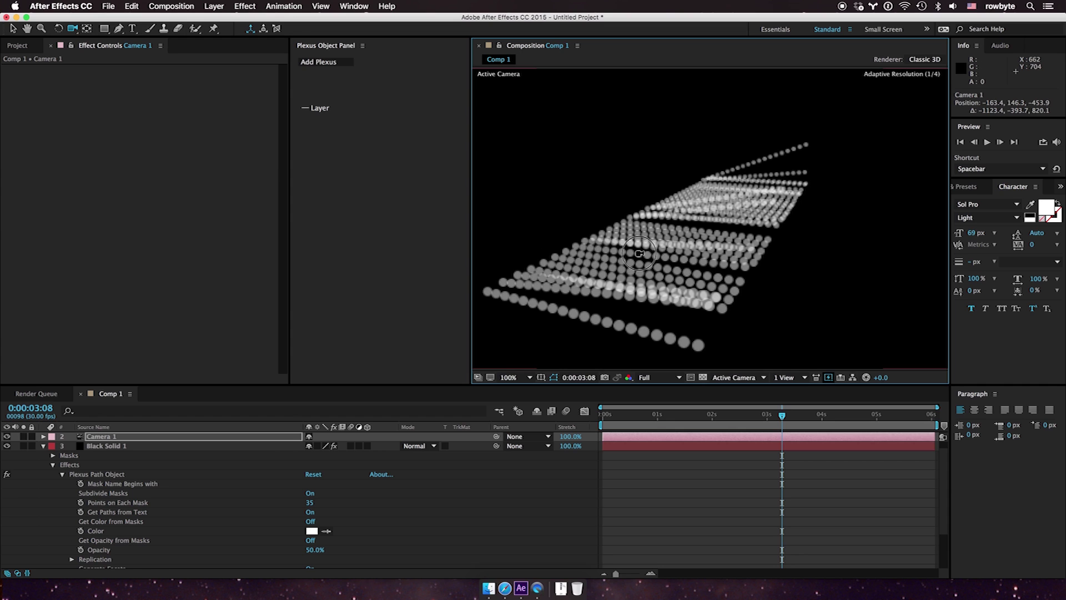
- Set the Sound End Amplitude to 148 in the Plexus Sound Effector of Black Solid 1
{"action": "left_click", "coordinate": [108, 447]}
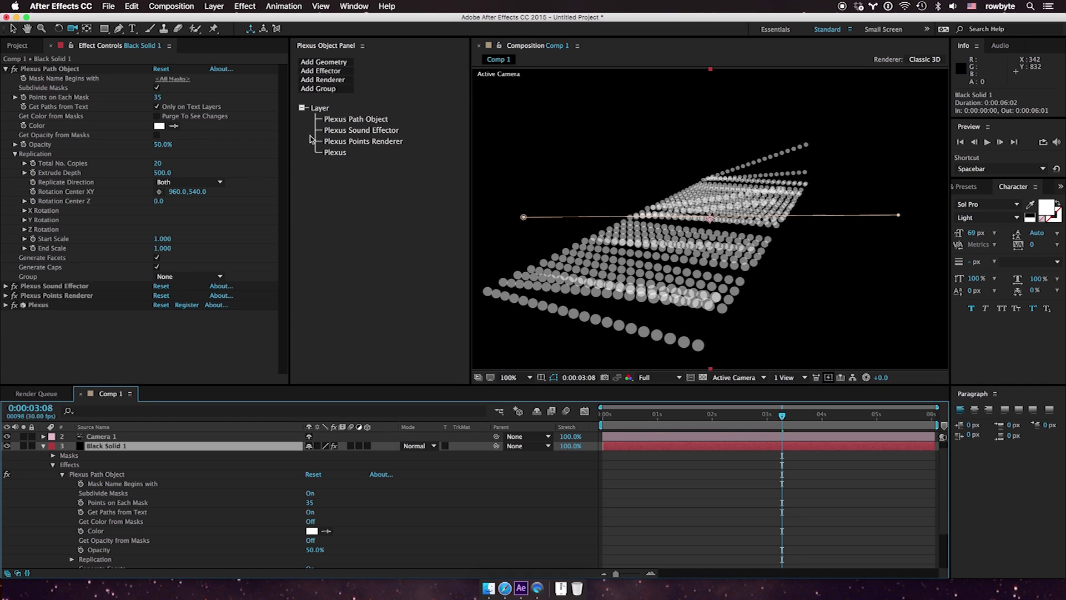
{"action": "left_click", "coordinate": [364, 131]}
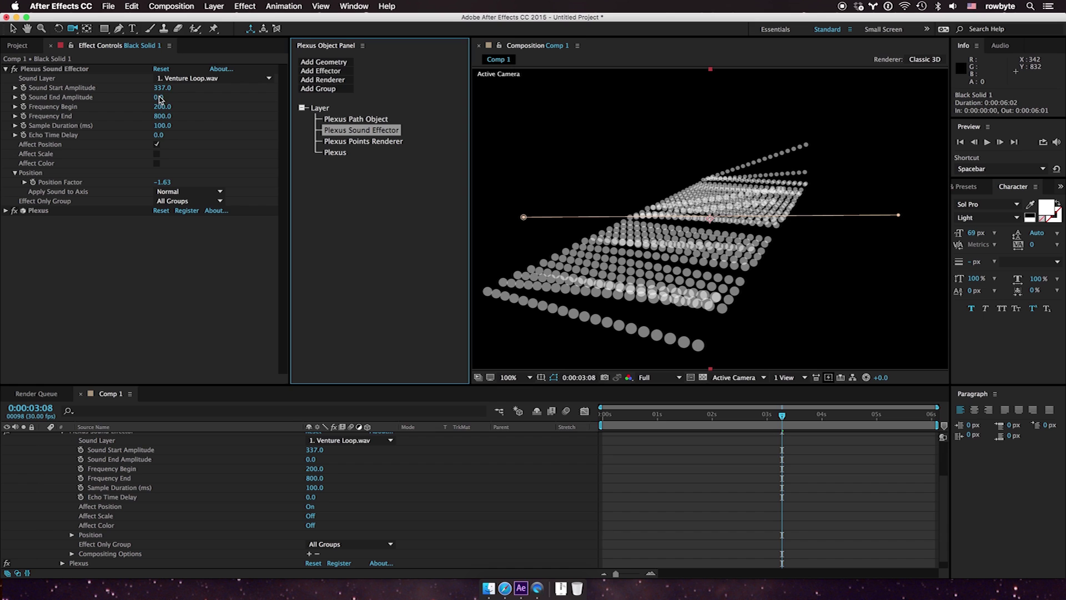
{"action": "left_click_drag", "start_coordinate": [159, 98], "coordinate": [295, 72]}
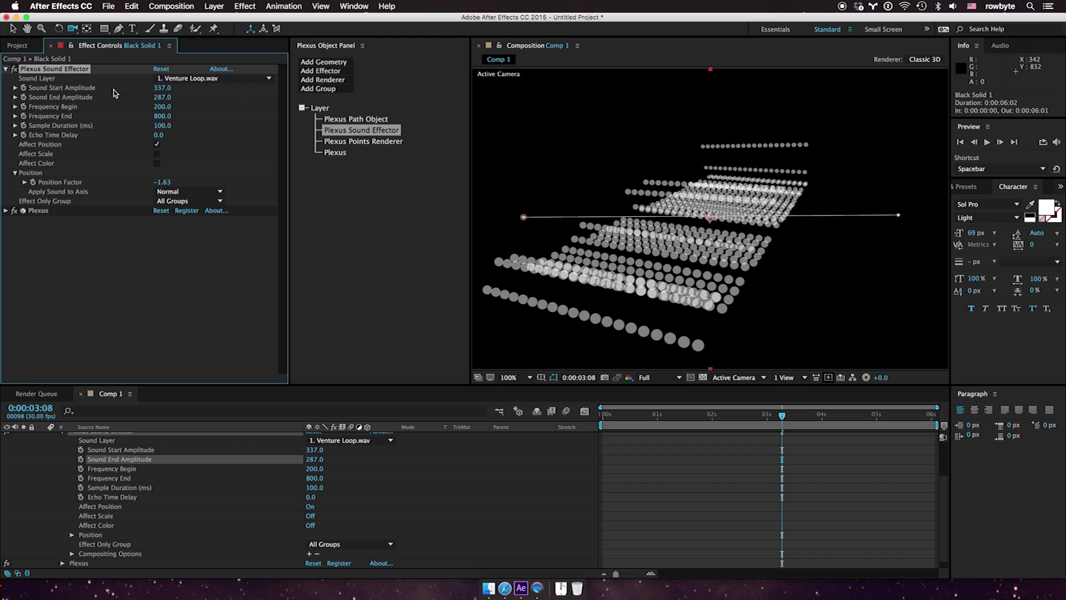
{"action": "left_click_drag", "start_coordinate": [163, 98], "coordinate": [109, 121]}
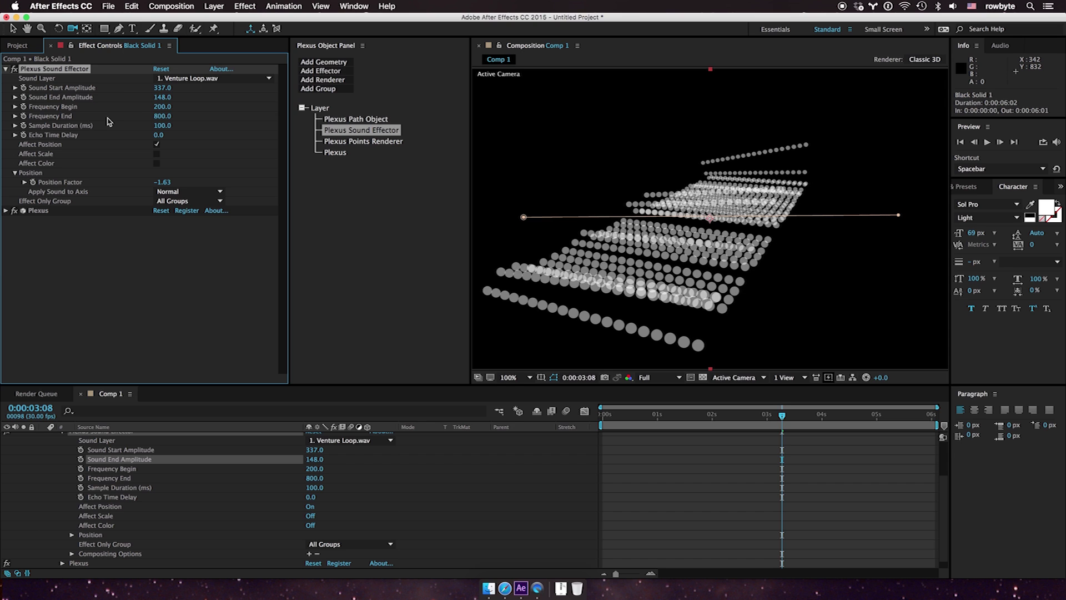
- Increase the Path Object's replication Extrude Depth to spread the copies further apart, and scrub the timeline to check the motion
{"action": "left_click", "coordinate": [354, 120]}
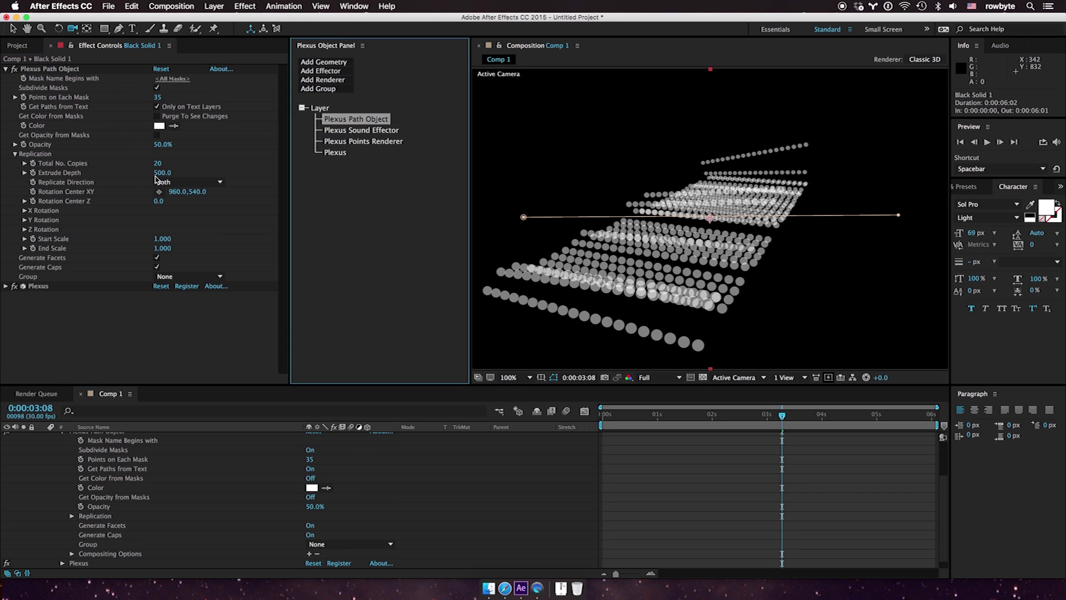
{"action": "left_click_drag", "start_coordinate": [158, 175], "coordinate": [294, 163]}
{"action": "left_click", "coordinate": [356, 144]}
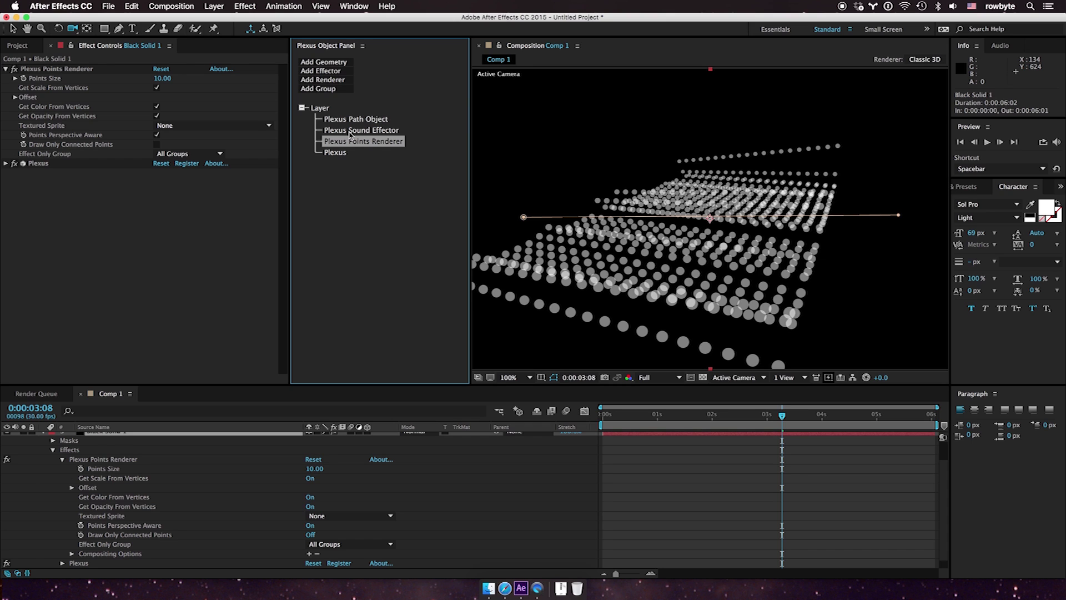
{"action": "left_click_drag", "start_coordinate": [747, 417], "coordinate": [772, 418]}
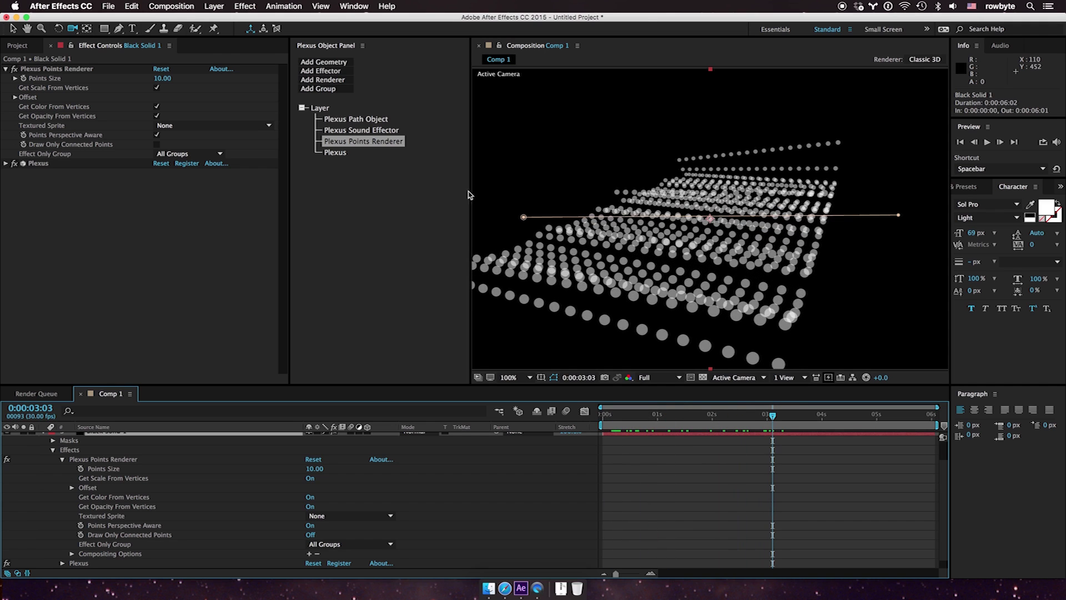
- Set the Plexus Sound Effector's Echo Time Delay to 70 and preview the animation from the first frame
{"action": "left_click", "coordinate": [391, 131]}
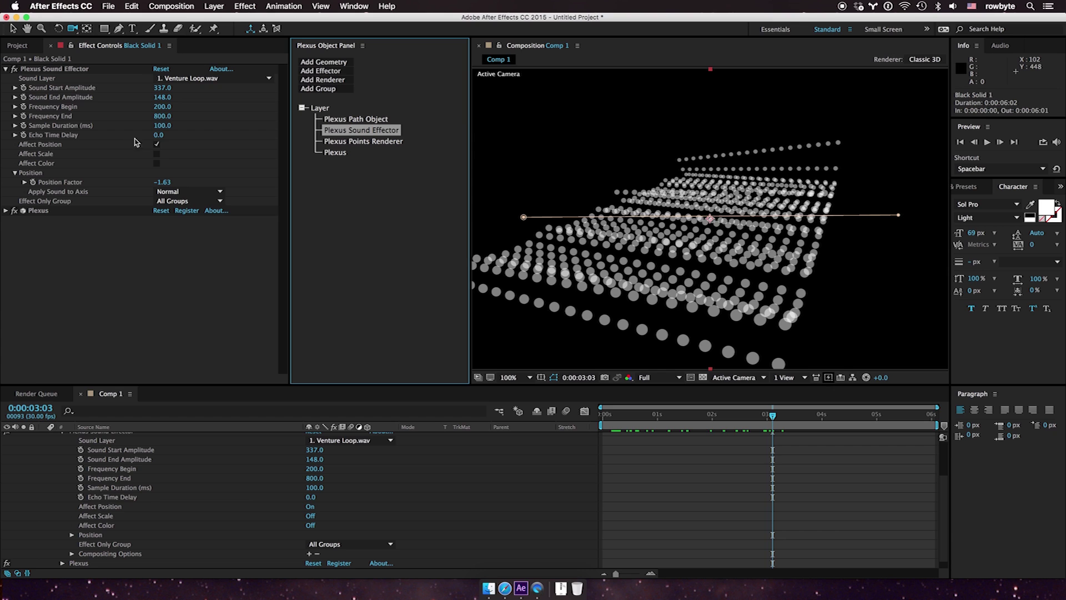
{"action": "left_click_drag", "start_coordinate": [162, 140], "coordinate": [164, 139]}
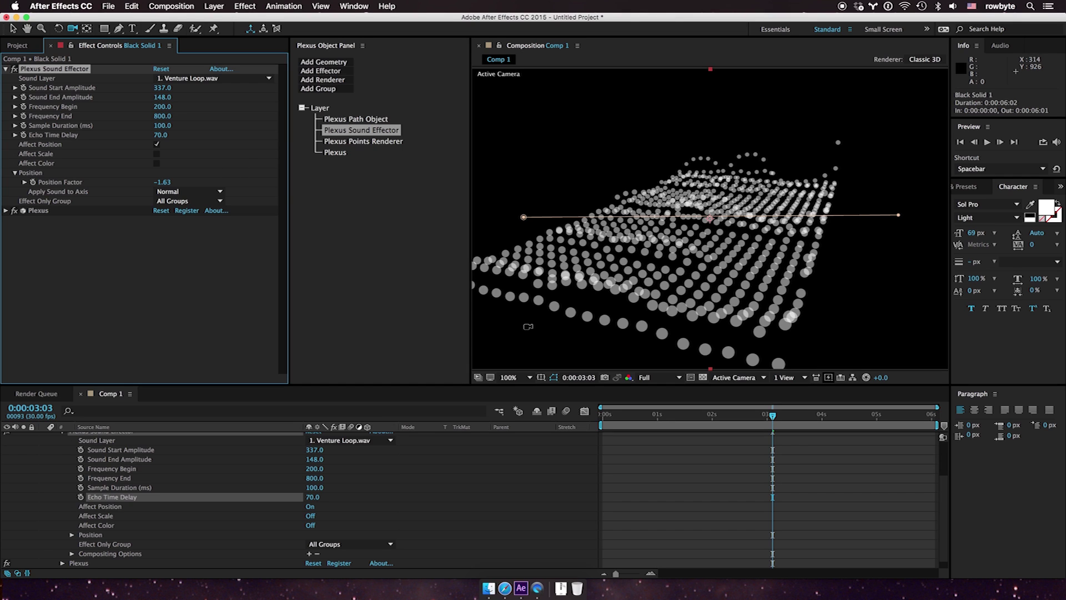
{"action": "left_click", "coordinate": [619, 416]}
{"action": "left_click_drag", "start_coordinate": [620, 415], "coordinate": [601, 426]}
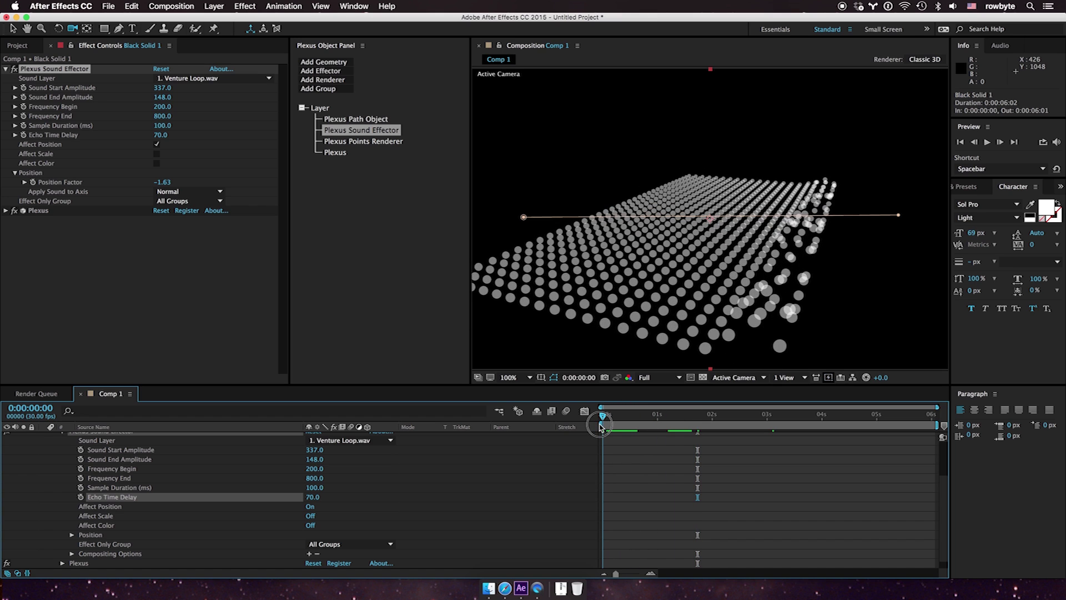
{"action": "left_click", "coordinate": [986, 143]}
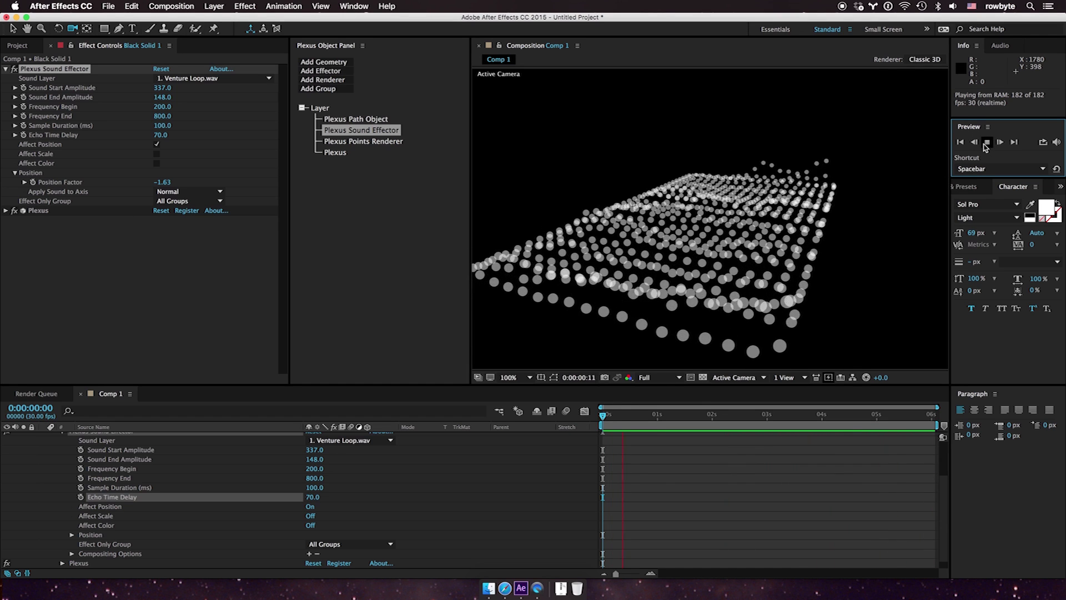
{"action": "left_click", "coordinate": [985, 143]}
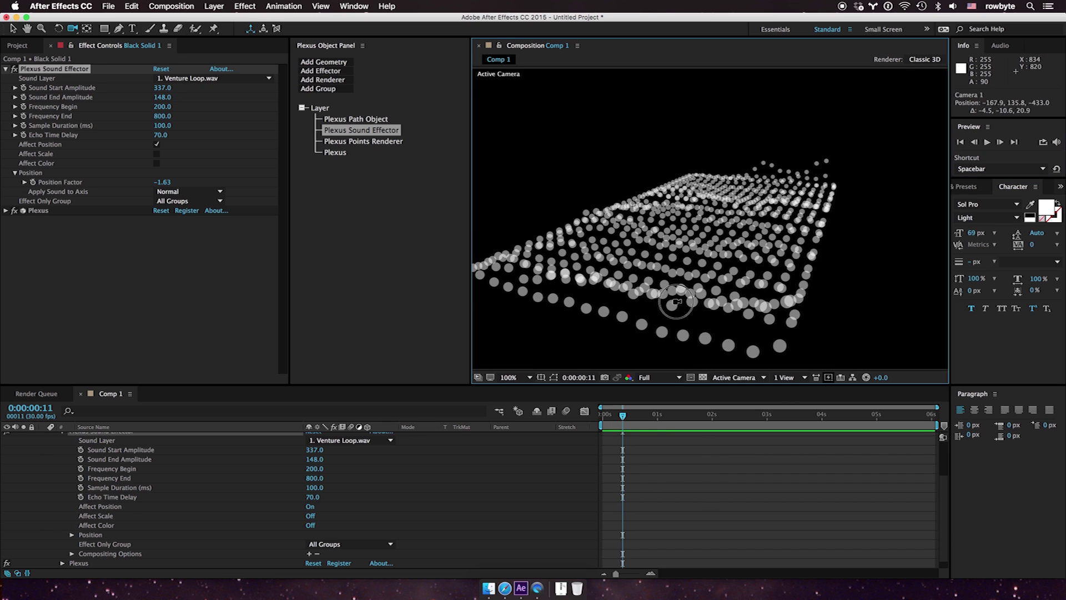
- Orbit the camera to a wider side angle on the point grid and set the Plexus Points Renderer's Points Size to 2.60
{"action": "left_click_drag", "start_coordinate": [673, 302], "coordinate": [637, 297]}
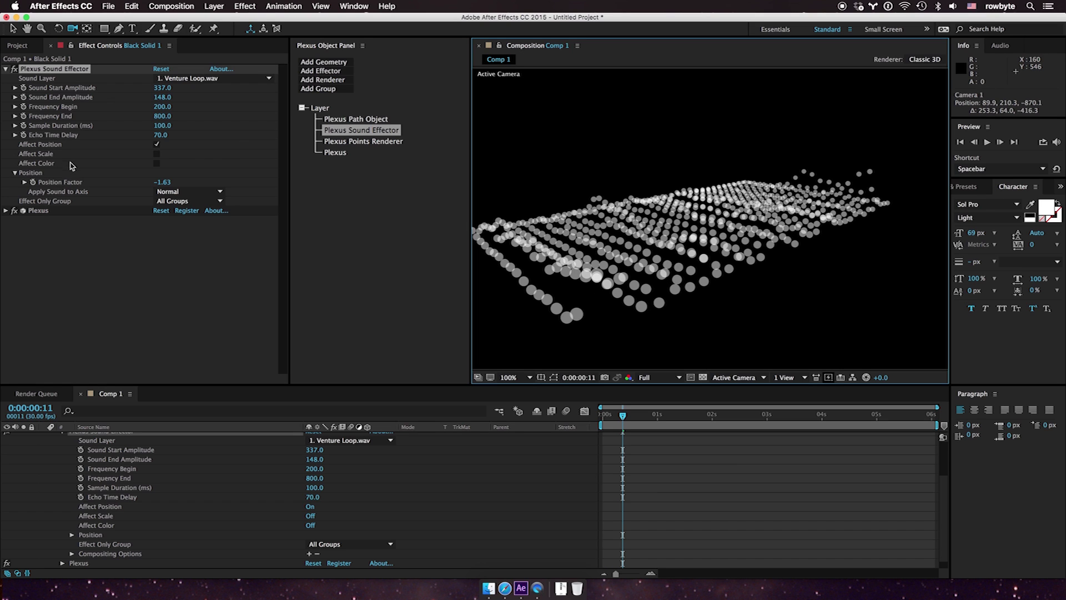
{"action": "left_click", "coordinate": [372, 142]}
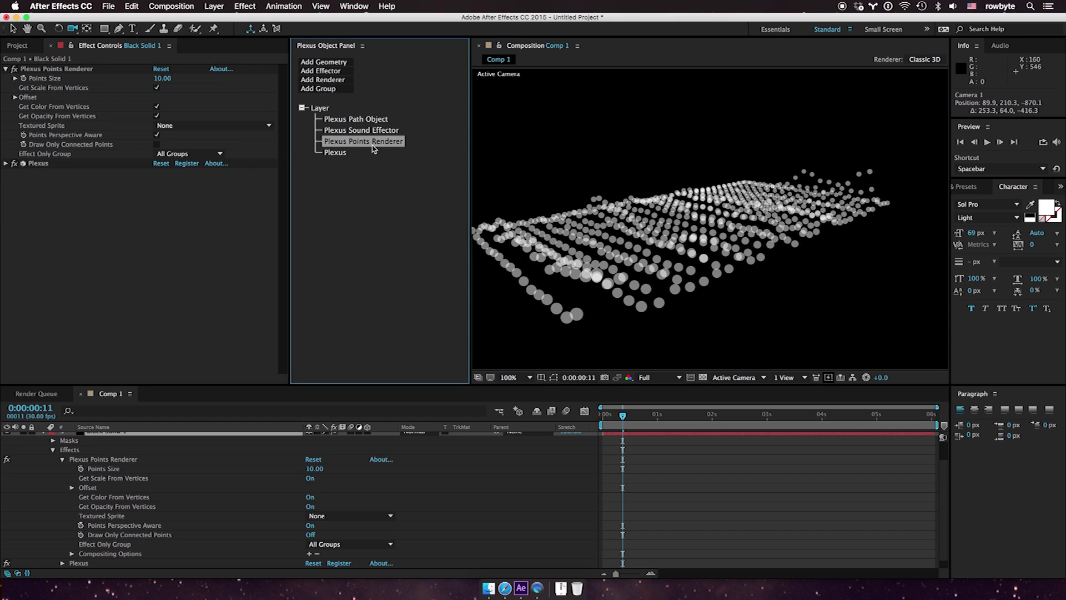
{"action": "left_click_drag", "start_coordinate": [156, 78], "coordinate": [133, 86]}
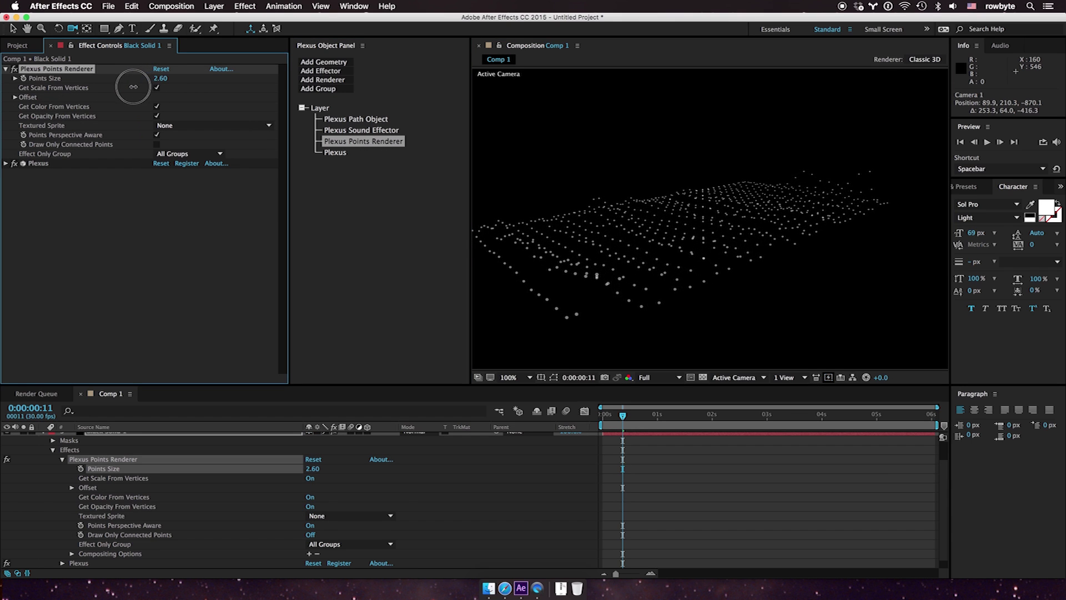
- Enable Affect Scale in the Plexus Sound Effector and preview the animation from the start of the timeline
{"action": "left_click", "coordinate": [366, 131]}
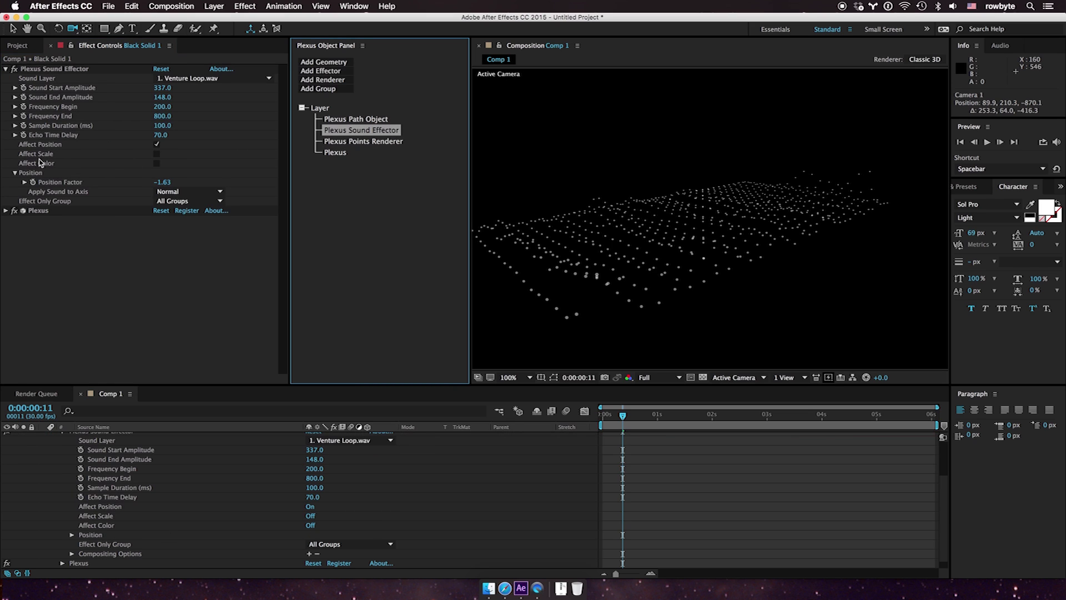
{"action": "left_click", "coordinate": [156, 155]}
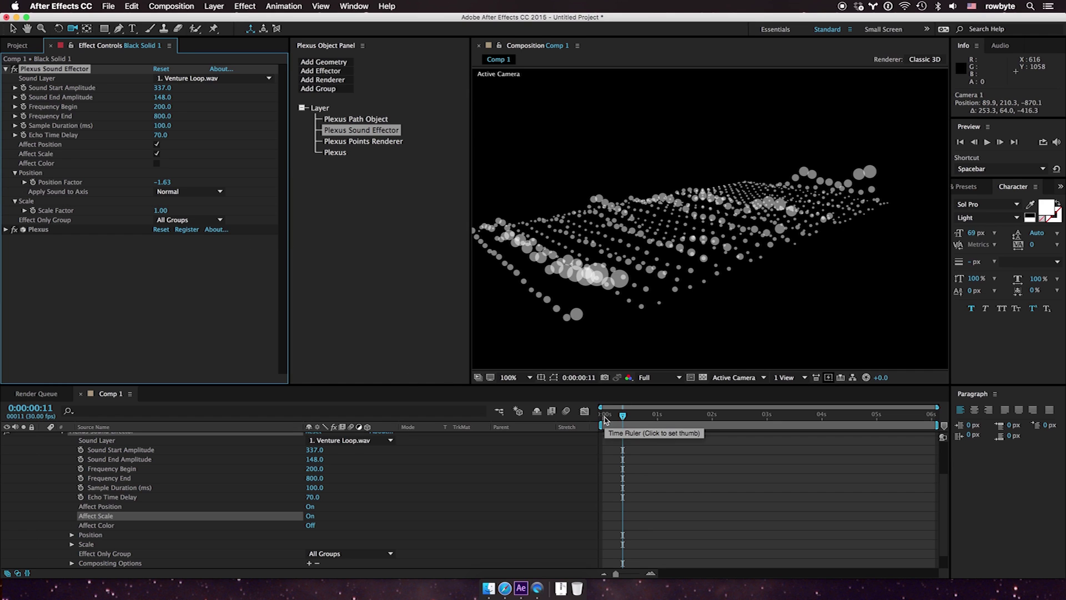
{"action": "left_click", "coordinate": [653, 420]}
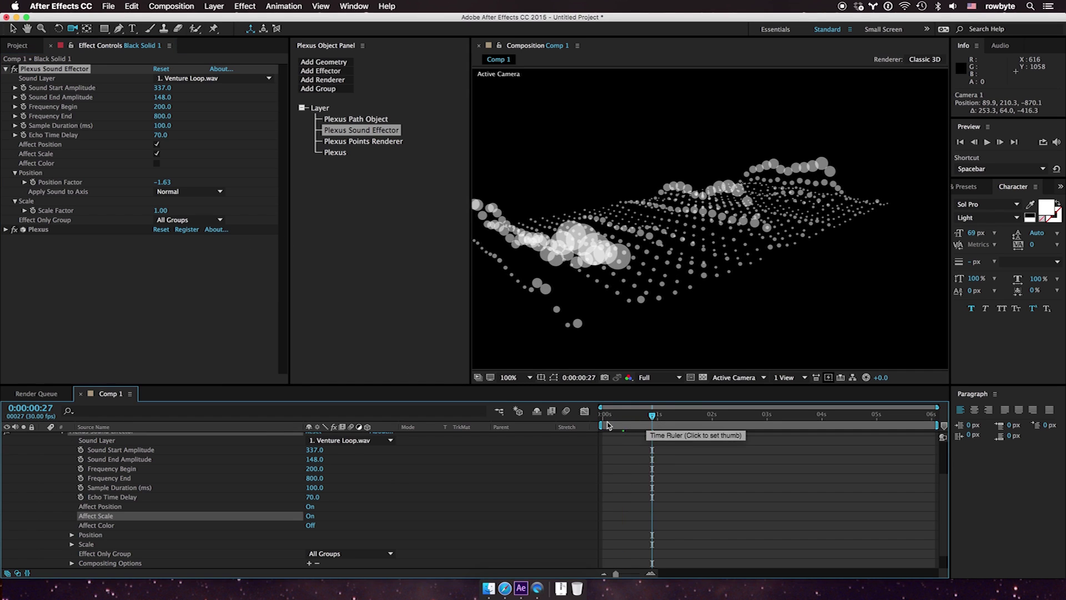
{"action": "left_click", "coordinate": [605, 420]}
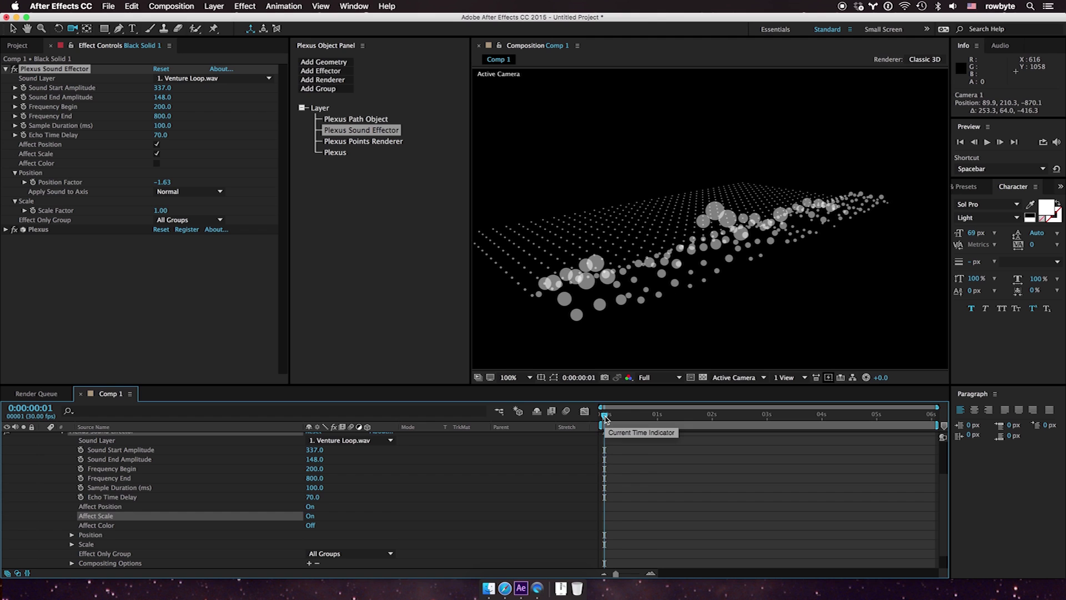
{"action": "left_click", "coordinate": [987, 142]}
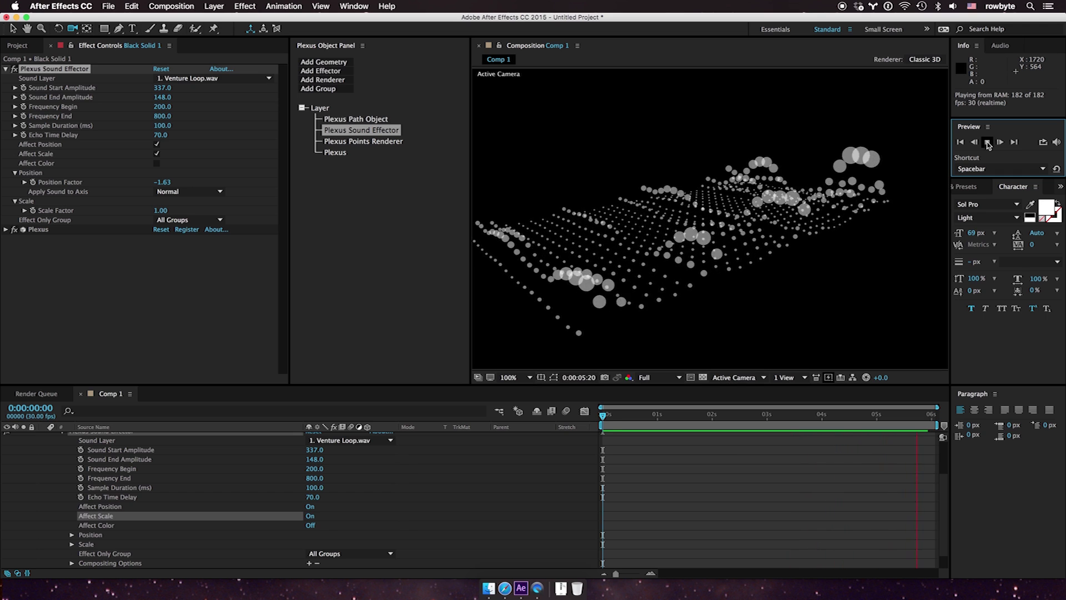
{"action": "left_click", "coordinate": [987, 144]}
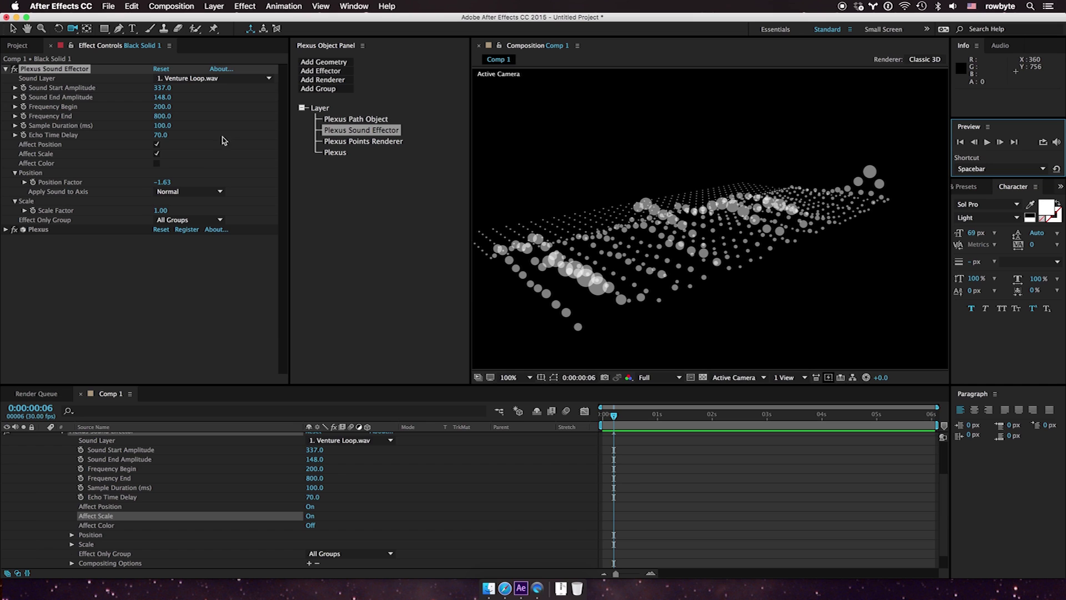
- Enable Affect Color in the Plexus Sound Effector and set the Color Gradient's end color to purple CE00FF
{"action": "left_click", "coordinate": [156, 164]}
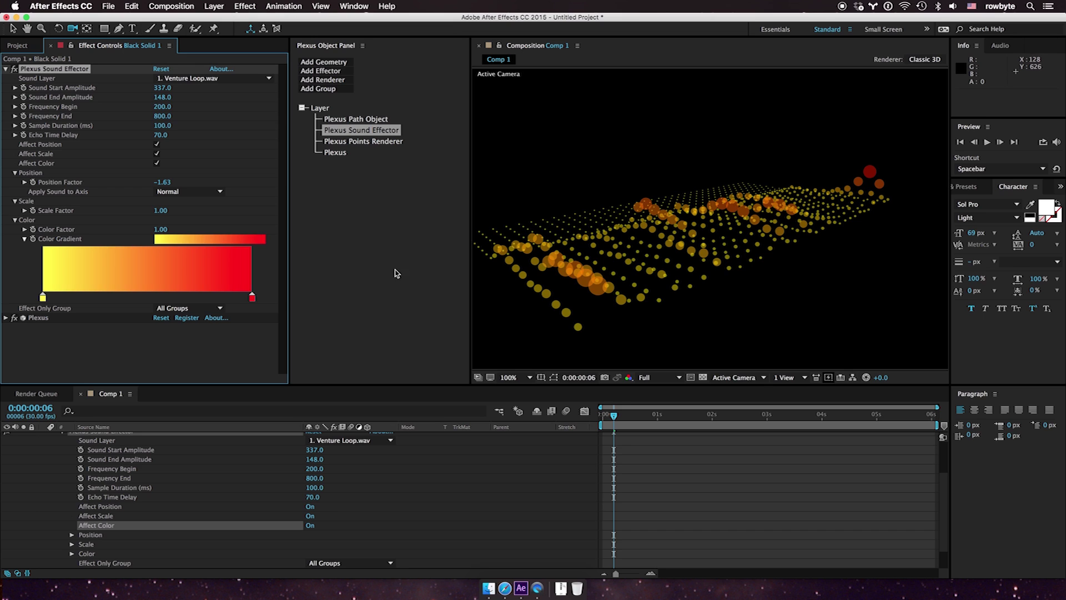
{"action": "double_click", "coordinate": [252, 298]}
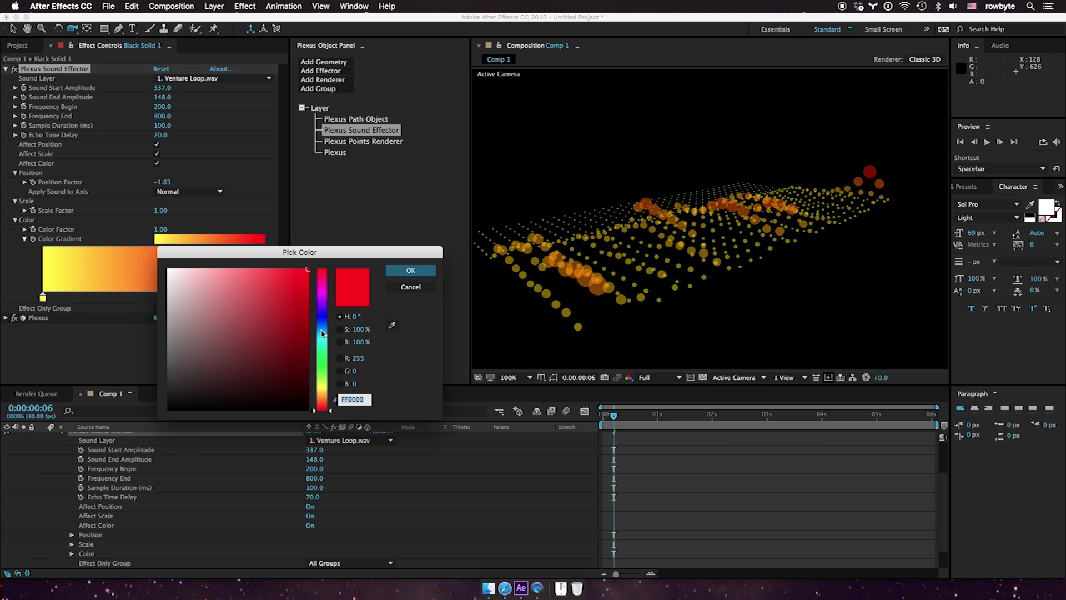
{"action": "left_click_drag", "start_coordinate": [323, 301], "coordinate": [322, 292]}
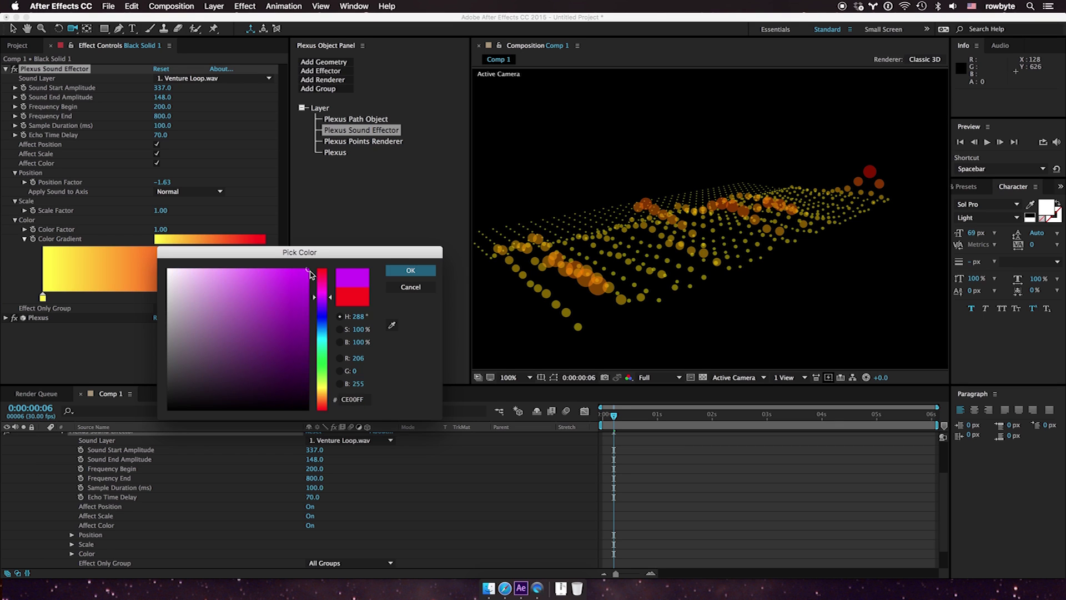
{"action": "left_click", "coordinate": [410, 271]}
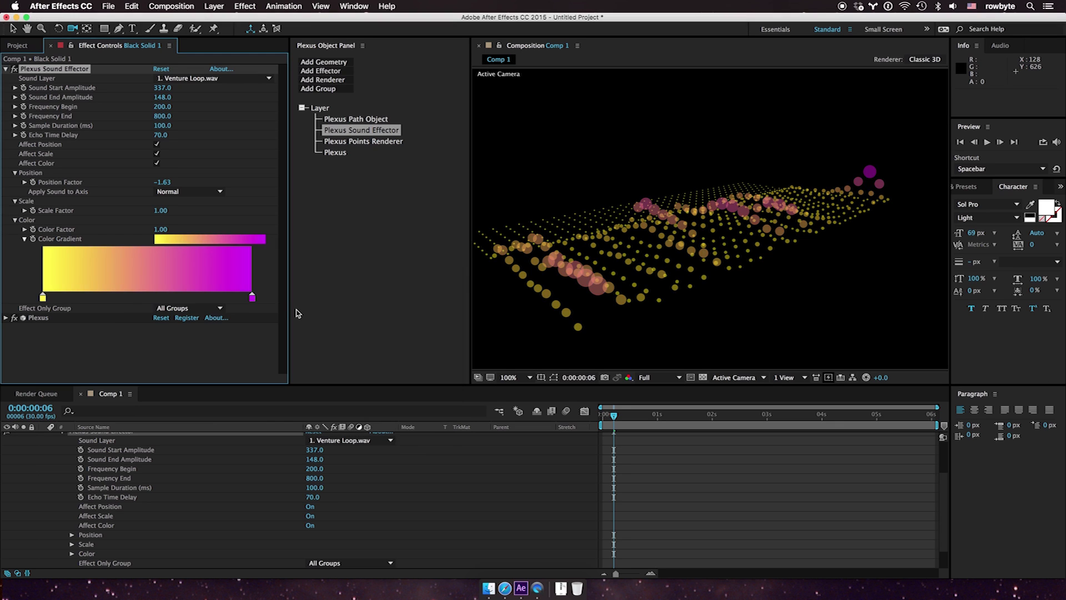
- Set the start color of the Sound Effector's Color Gradient to green 00FF1E
{"action": "double_click", "coordinate": [43, 297]}
{"action": "left_click_drag", "start_coordinate": [324, 371], "coordinate": [322, 361]}
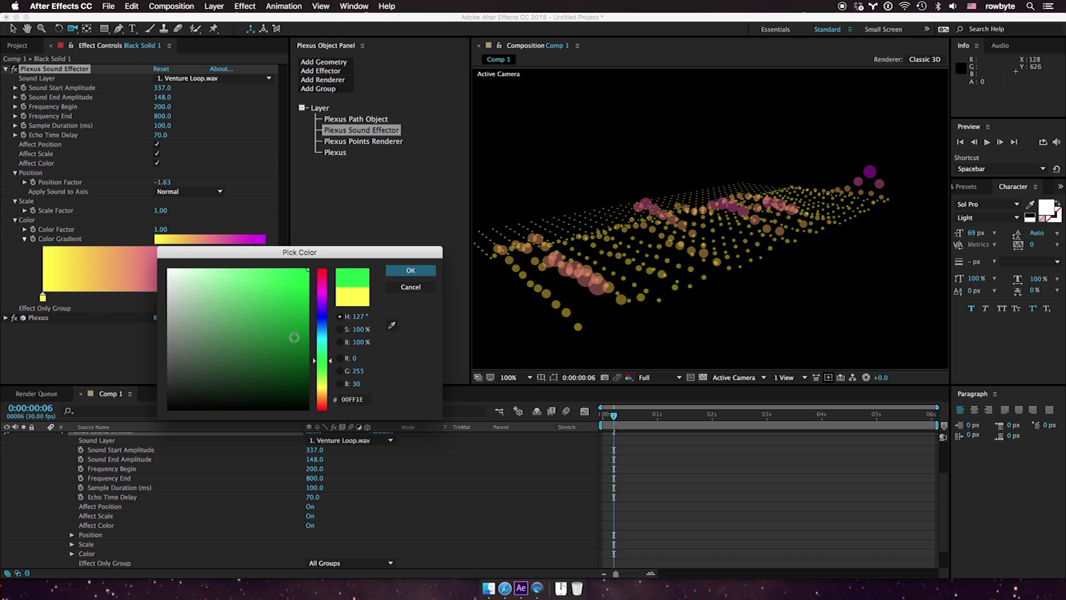
{"action": "left_click", "coordinate": [407, 271]}
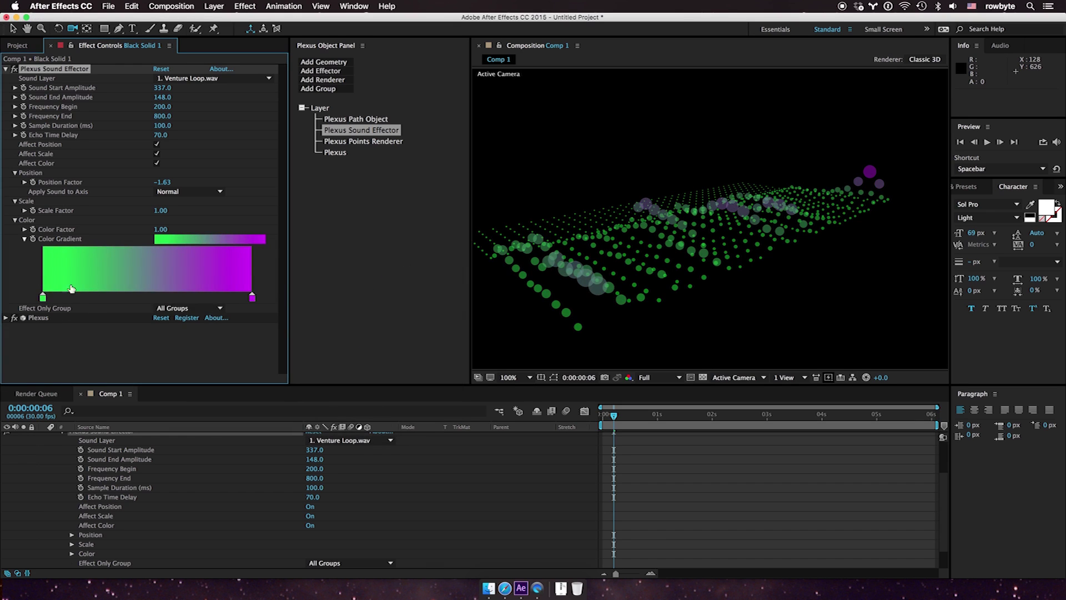
- Set the start color of the Sound Effector's Color Gradient to blue 006CFF
{"action": "double_click", "coordinate": [43, 298]}
{"action": "left_click", "coordinate": [319, 307]}
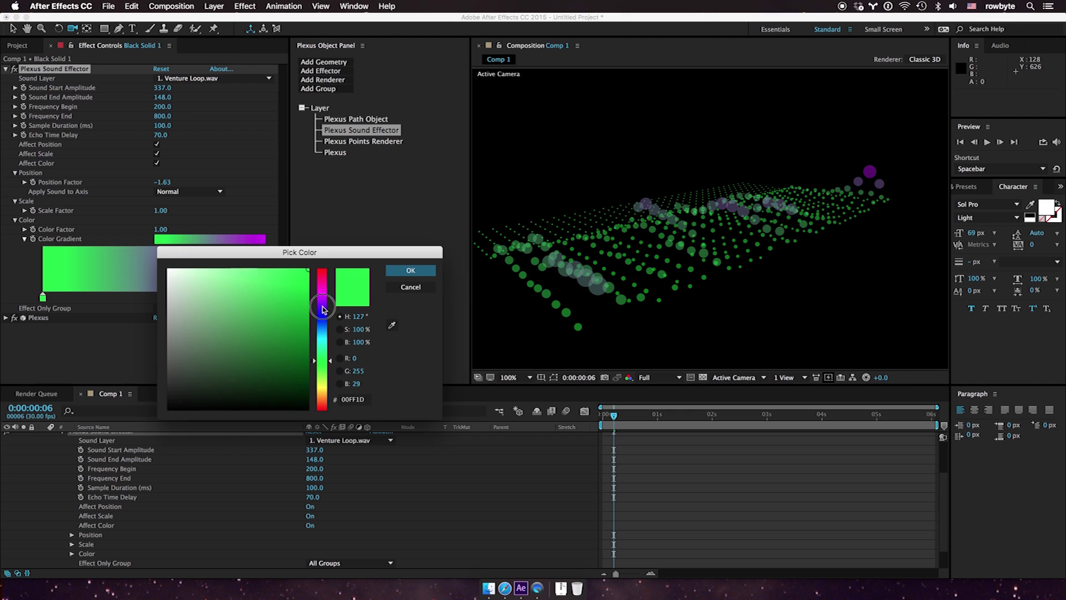
{"action": "left_click", "coordinate": [324, 395]}
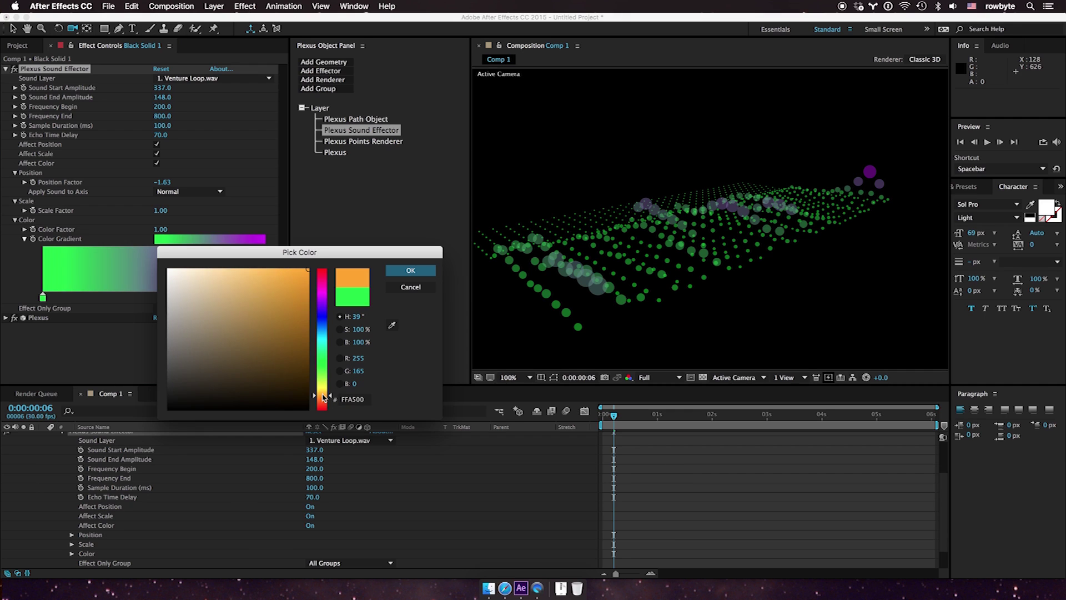
{"action": "left_click", "coordinate": [324, 328]}
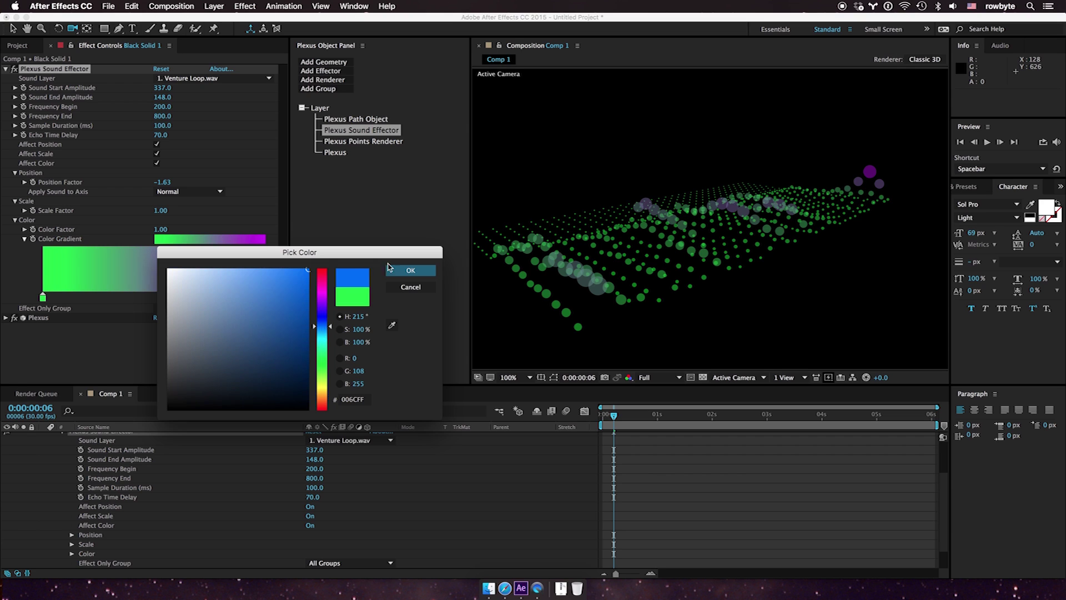
{"action": "left_click", "coordinate": [408, 270]}
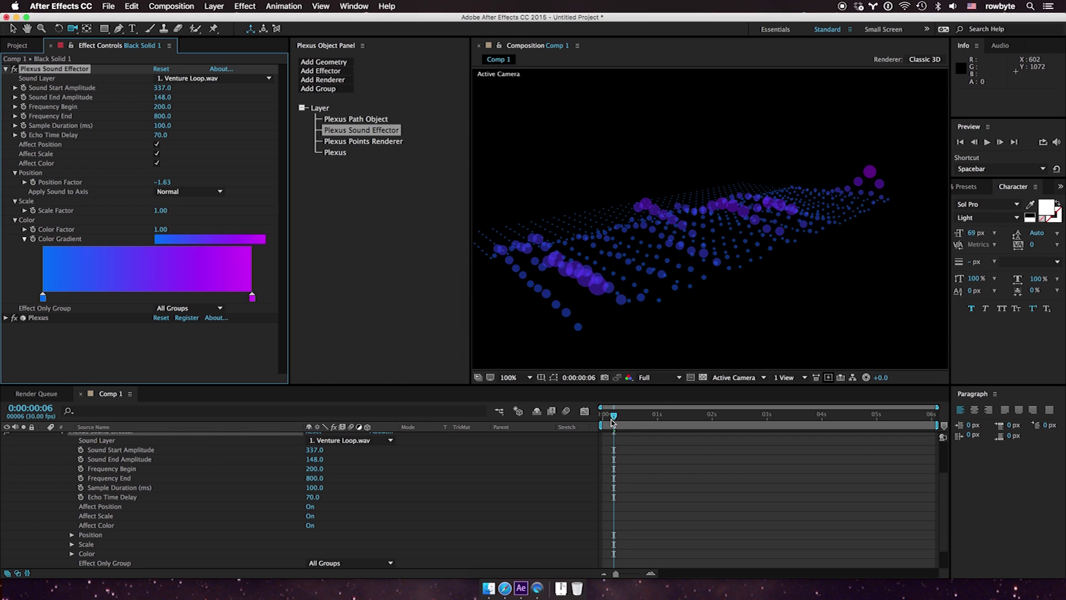
- Set the Color Gradient's end color to red FF000D and preview the sound-driven colors
{"action": "double_click", "coordinate": [251, 300]}
{"action": "left_click", "coordinate": [322, 271]}
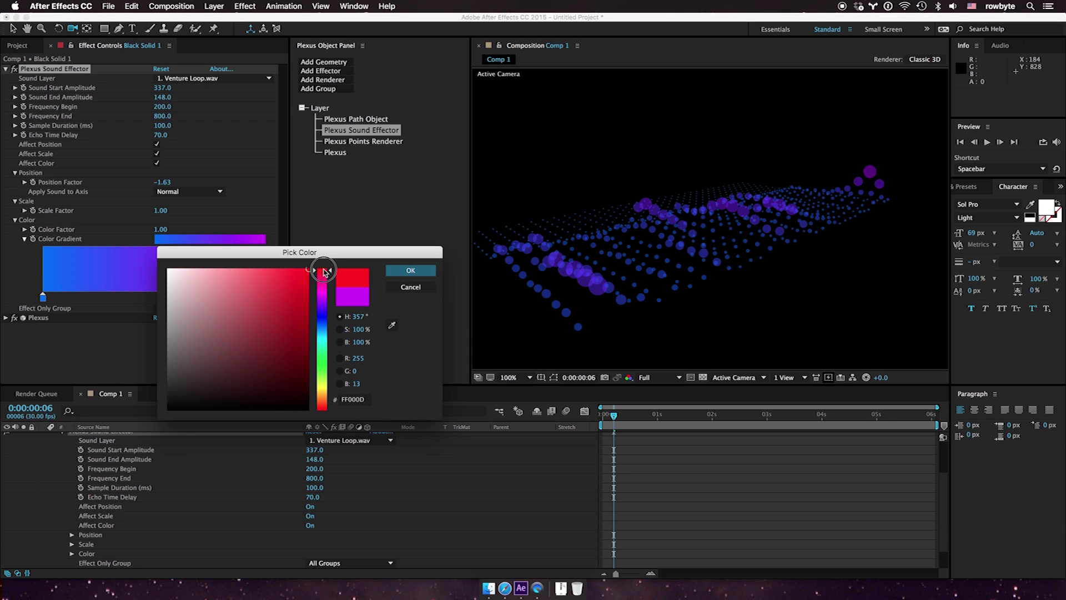
{"action": "left_click", "coordinate": [396, 269]}
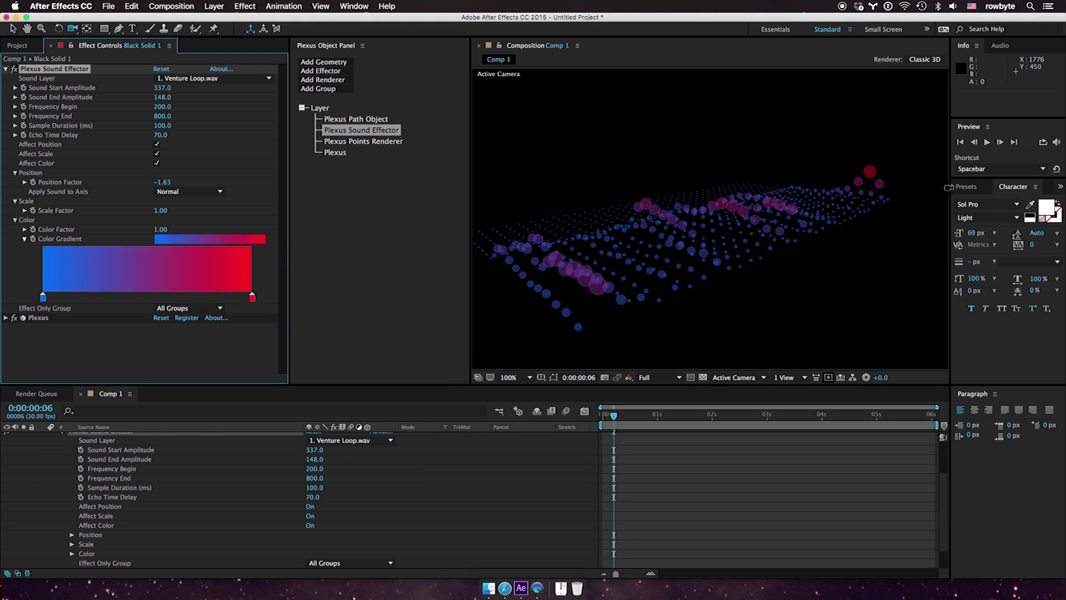
{"action": "left_click", "coordinate": [987, 148]}
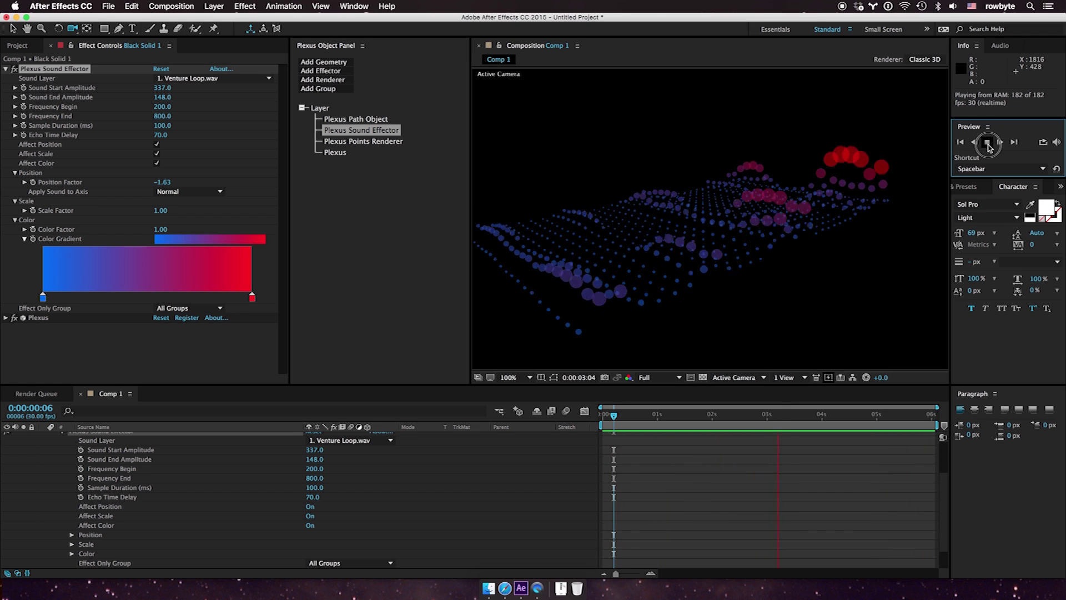
{"action": "left_click", "coordinate": [988, 143]}
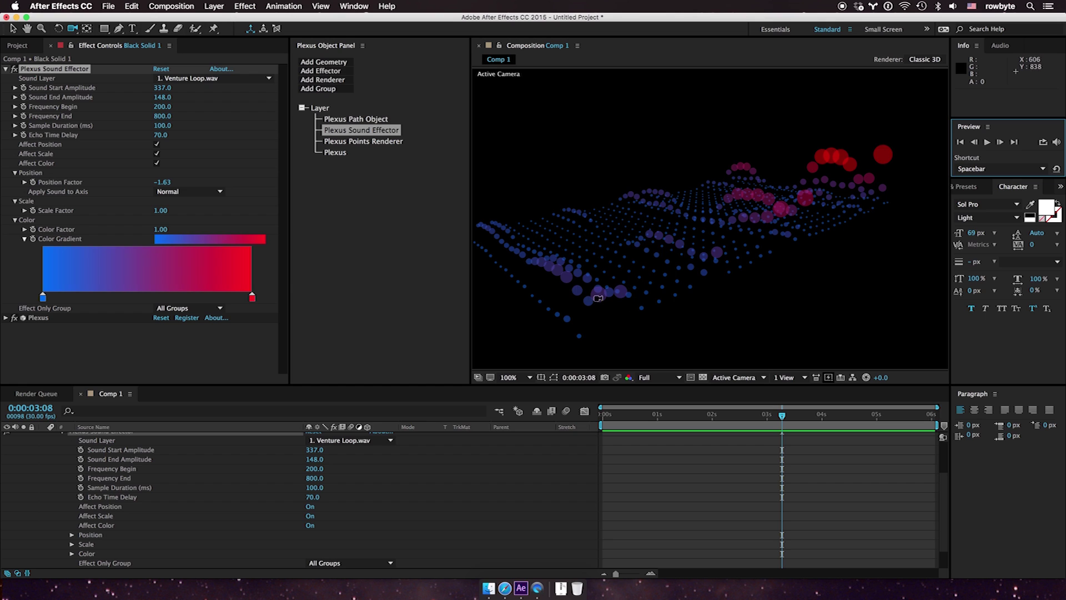
- Set the Sound Effector's Color Factor to 2.24 and preview the animation
{"action": "left_click_drag", "start_coordinate": [161, 229], "coordinate": [220, 220]}
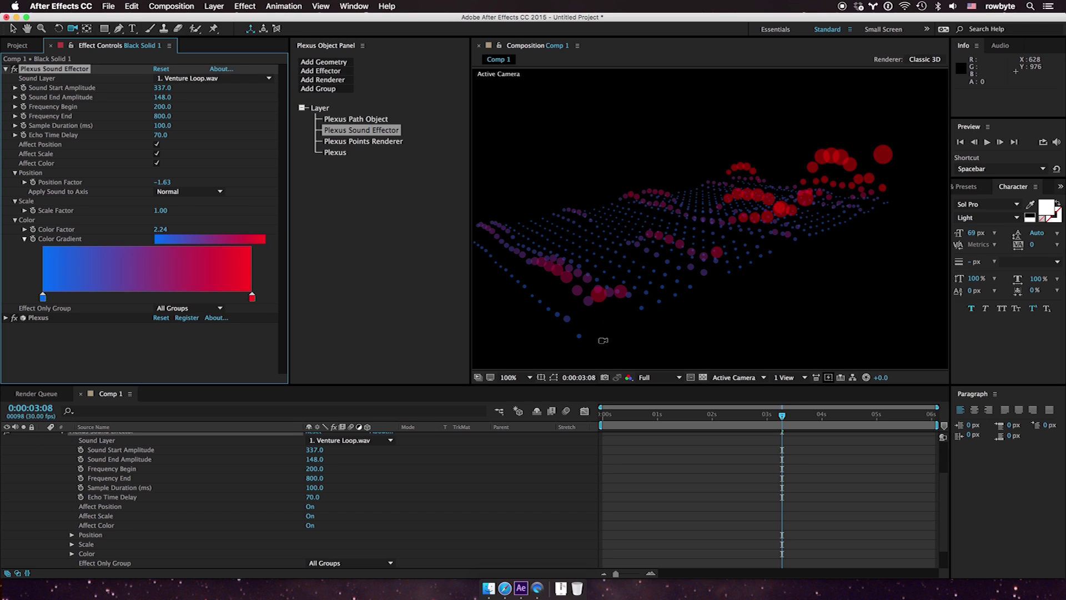
{"action": "left_click", "coordinate": [987, 143]}
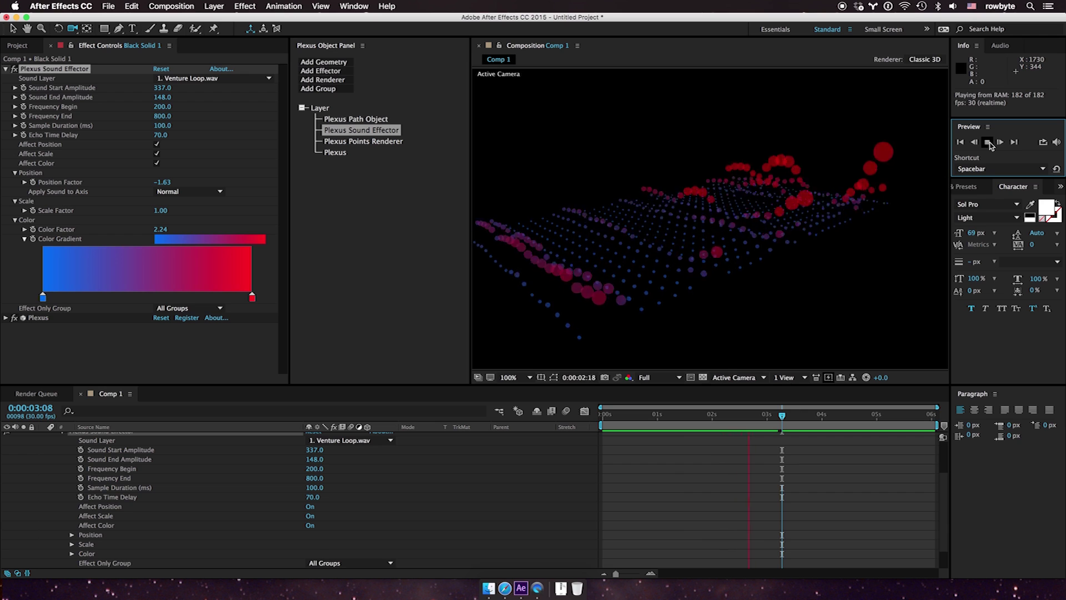
{"action": "left_click", "coordinate": [988, 143]}
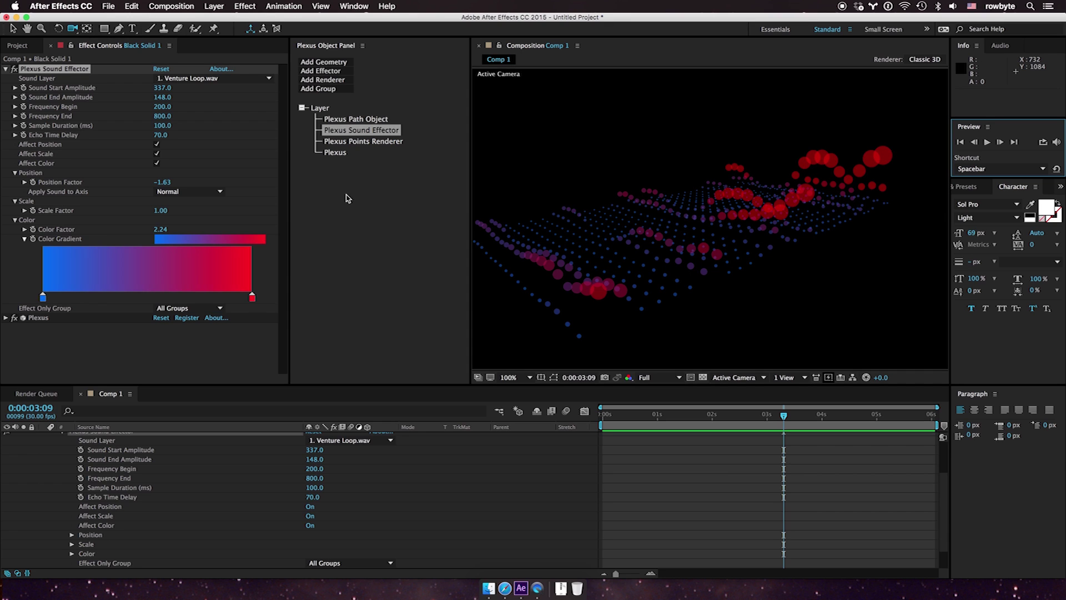
- Turn off Affect Scale in the Plexus Sound Effector and add a Beams renderer to the Plexus layer
{"action": "left_click", "coordinate": [156, 154]}
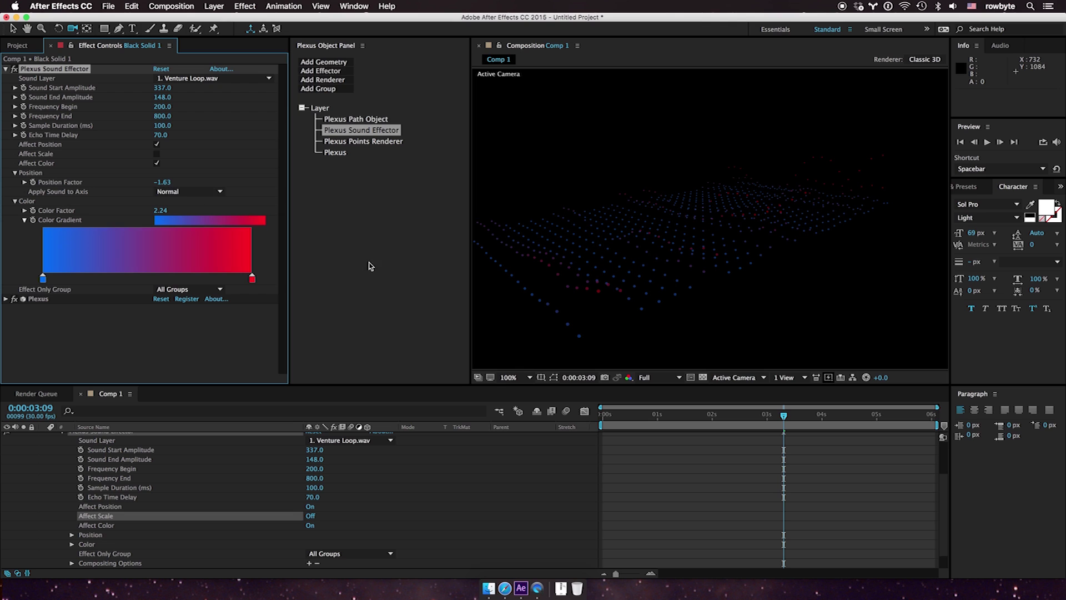
{"action": "left_click", "coordinate": [324, 80]}
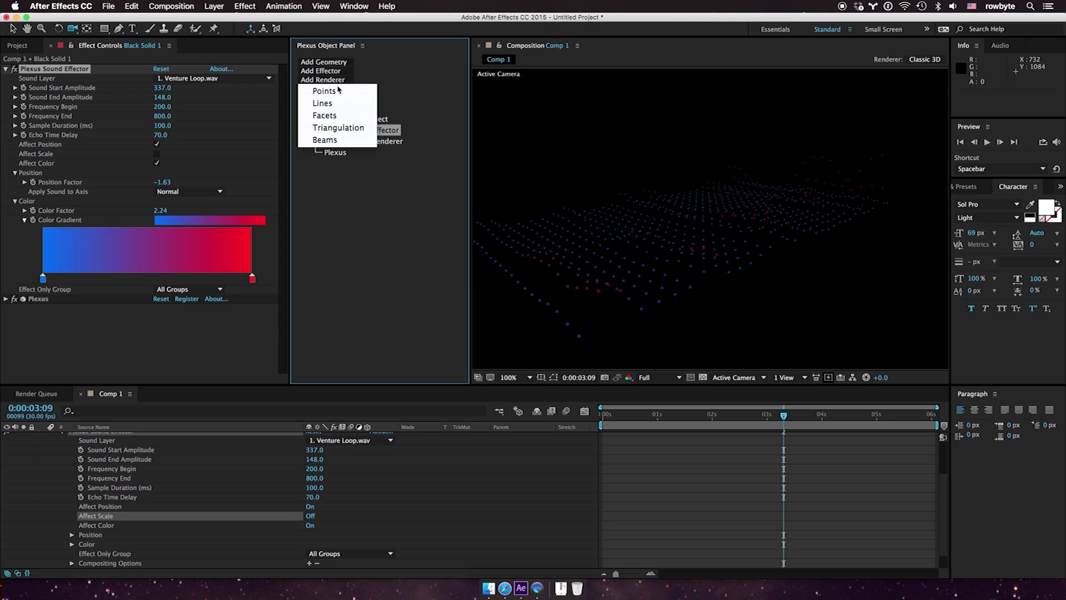
{"action": "left_click", "coordinate": [332, 140]}
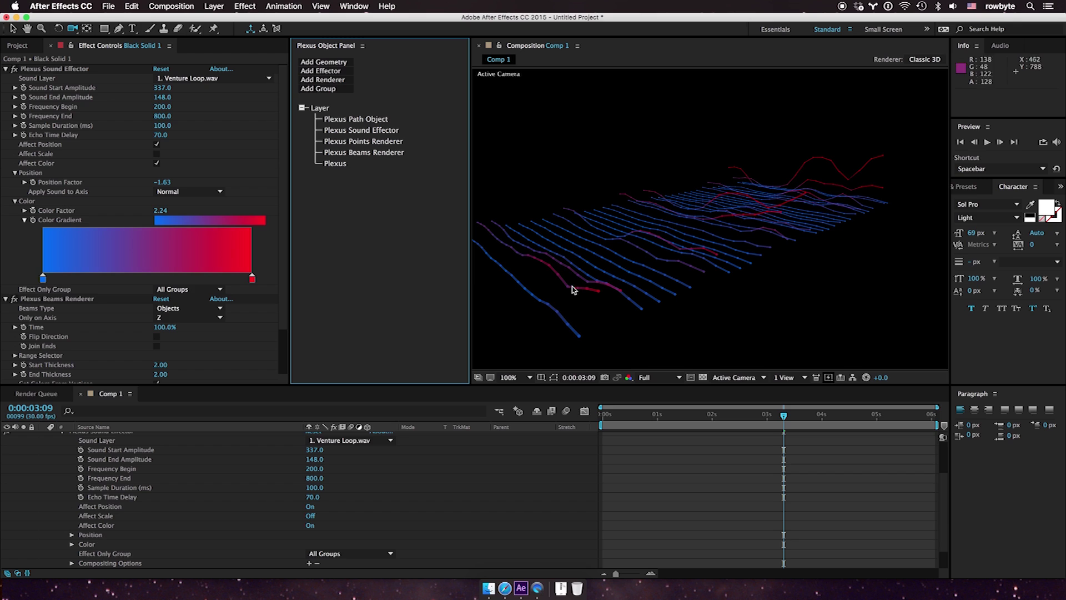
- Turn off the Plexus Points Renderer and orbit Camera 1 slightly to about position 83.6, 167.5, -846.3
{"action": "left_click", "coordinate": [380, 141]}
{"action": "left_click", "coordinate": [14, 69]}
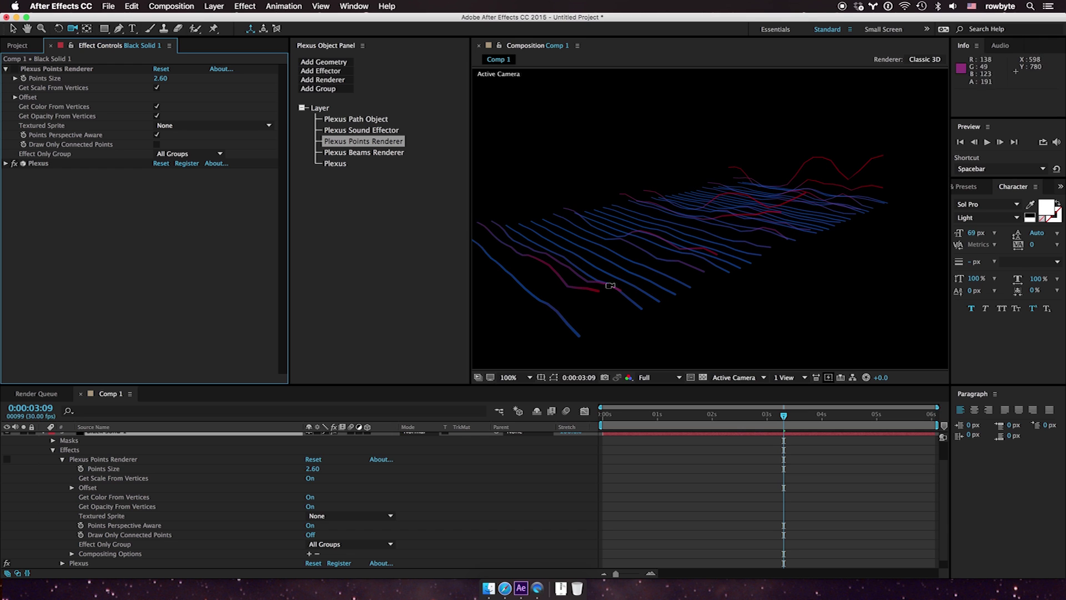
{"action": "left_click_drag", "start_coordinate": [613, 312], "coordinate": [617, 352]}
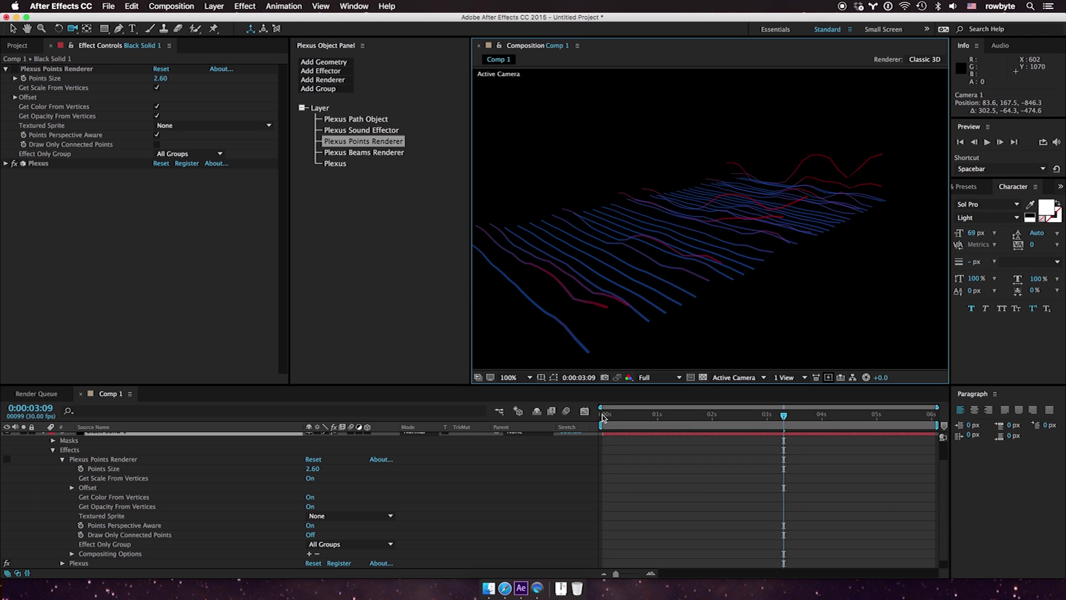
- Preview the beam animation from the first frame, then park the playhead at frame 6
{"action": "left_click", "coordinate": [602, 420]}
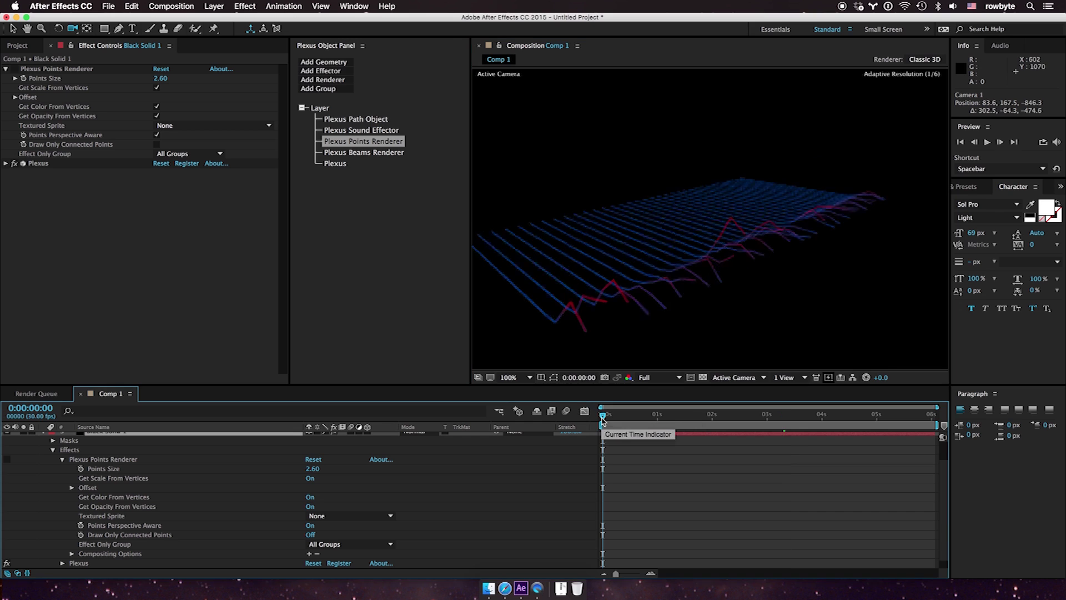
{"action": "left_click", "coordinate": [987, 143]}
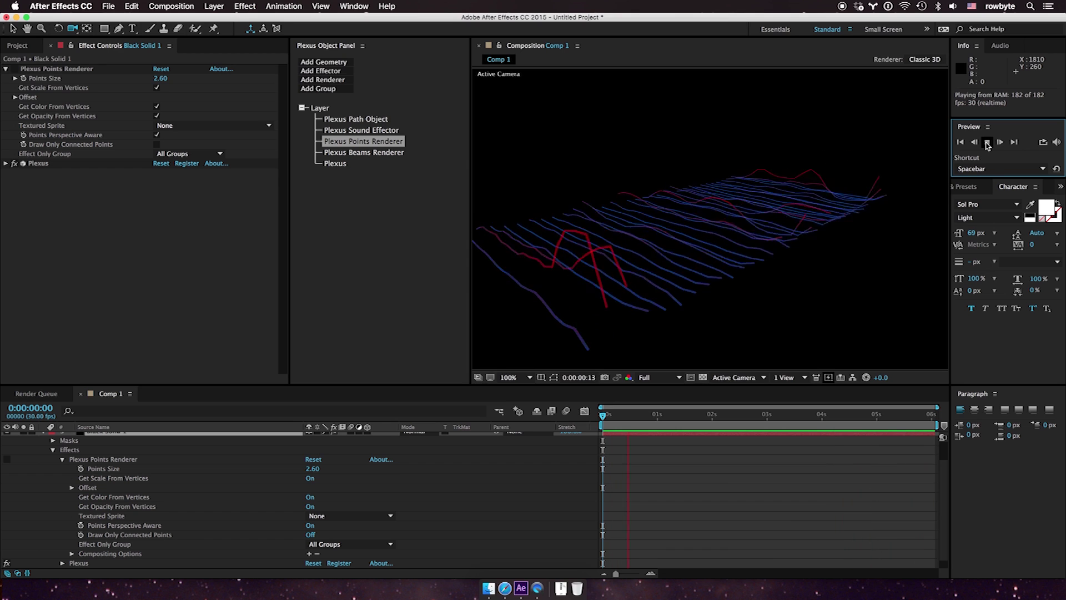
{"action": "left_click", "coordinate": [613, 417]}
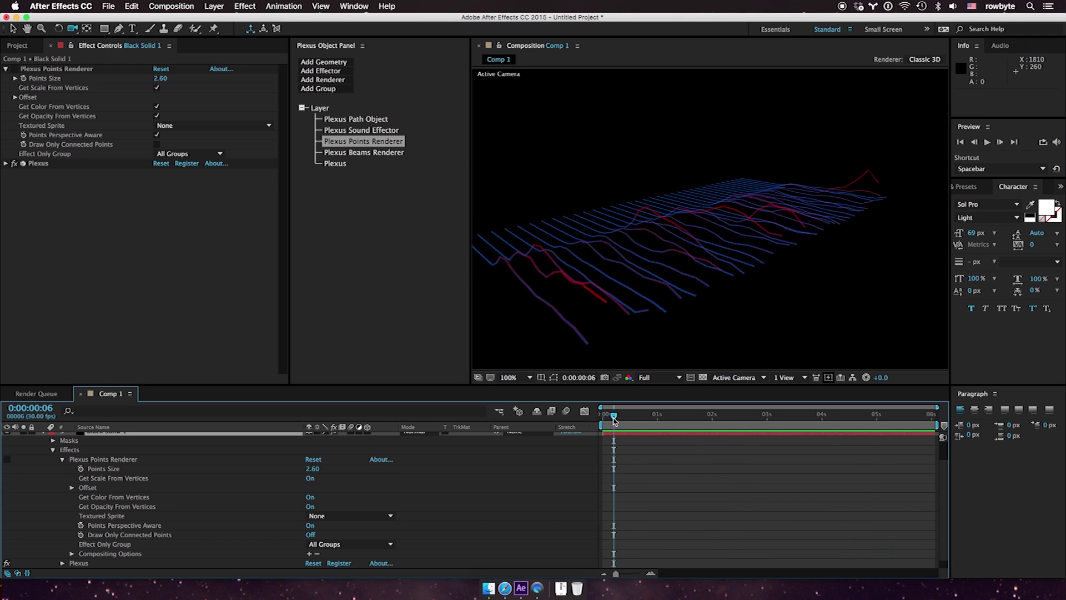
- Set the Plexus Sound Effector's Echo Time Delay to 120
{"action": "left_click", "coordinate": [362, 130]}
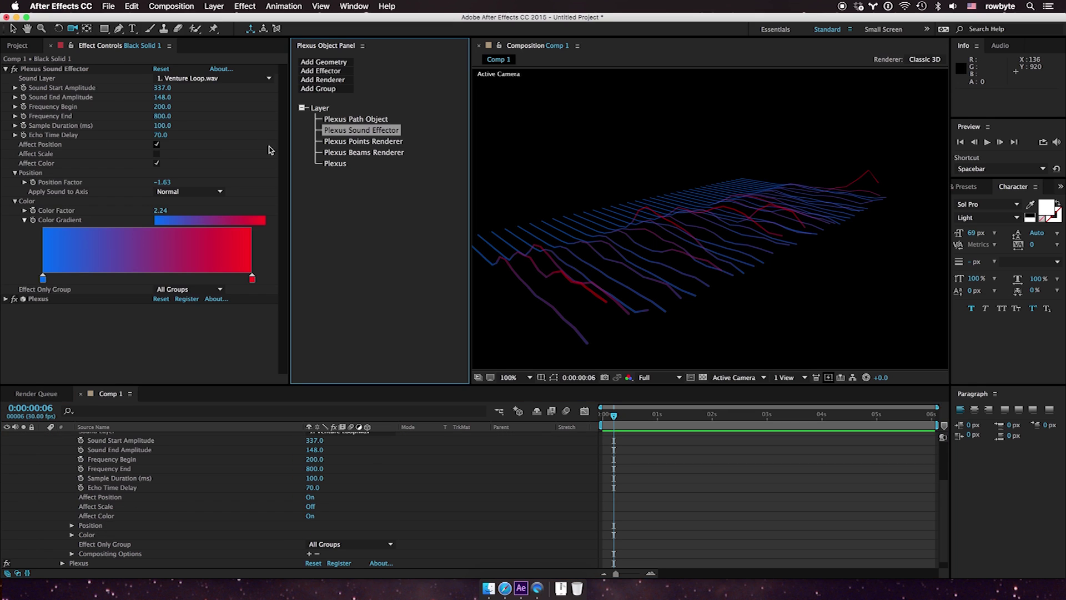
{"action": "left_click", "coordinate": [161, 134]}
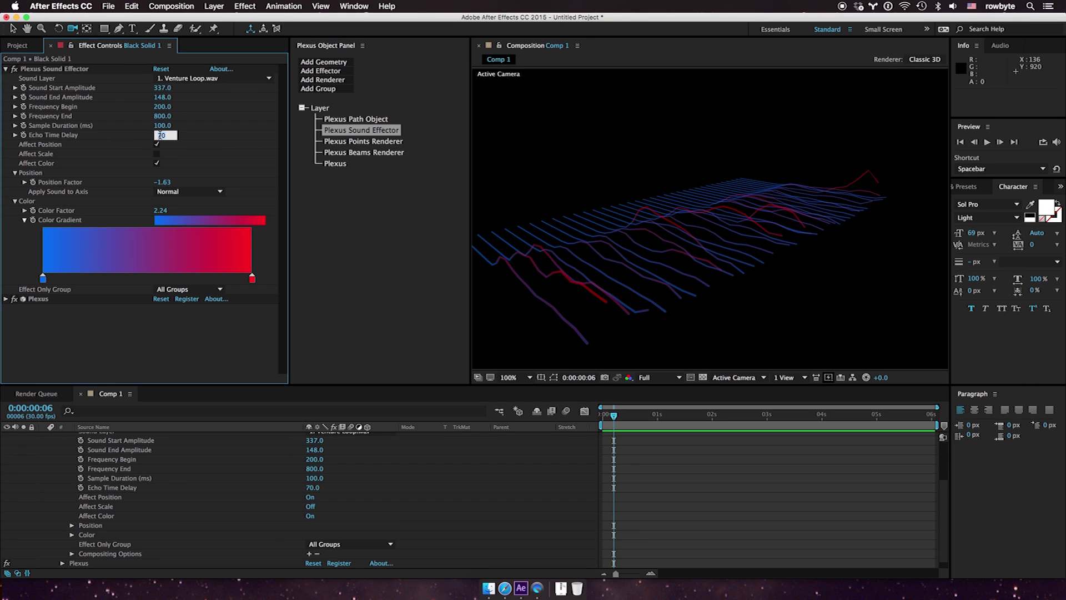
{"action": "key", "text": "Return"}
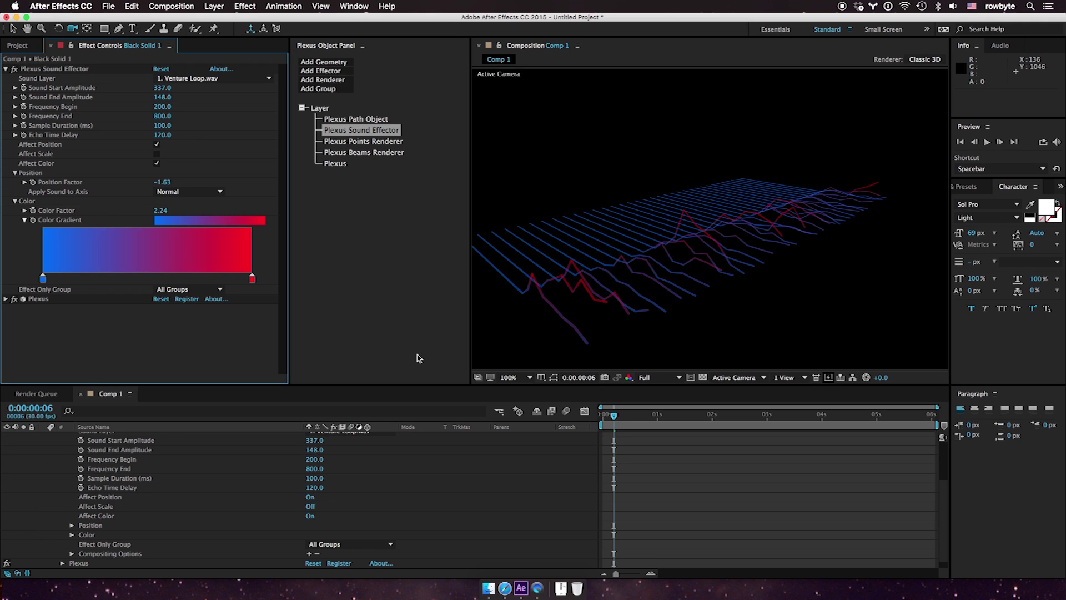
- Set the Plexus Beams Renderer's Only on Axis option to X
{"action": "left_click", "coordinate": [398, 152]}
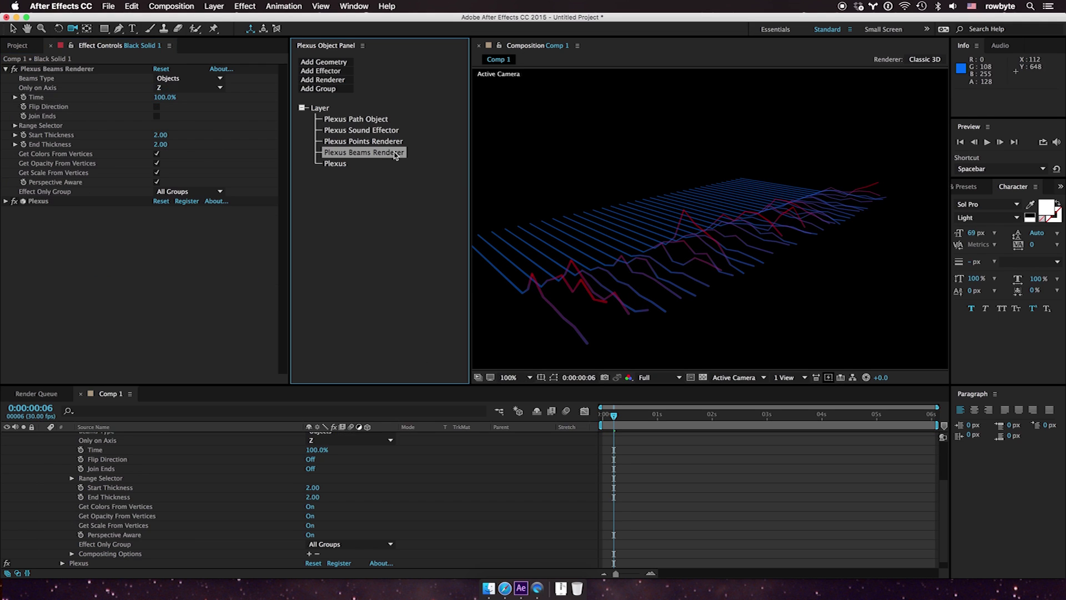
{"action": "left_click", "coordinate": [167, 88]}
{"action": "left_click", "coordinate": [167, 99]}
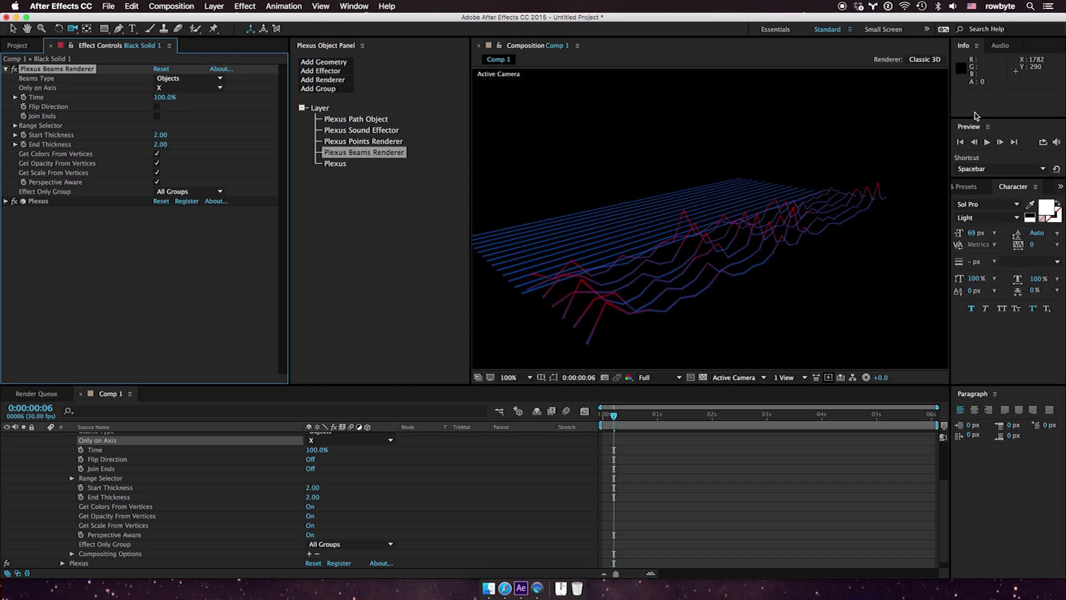
- Preview the X-axis beam animation from the first frame, then stop playback
{"action": "left_click_drag", "start_coordinate": [614, 415], "coordinate": [603, 420]}
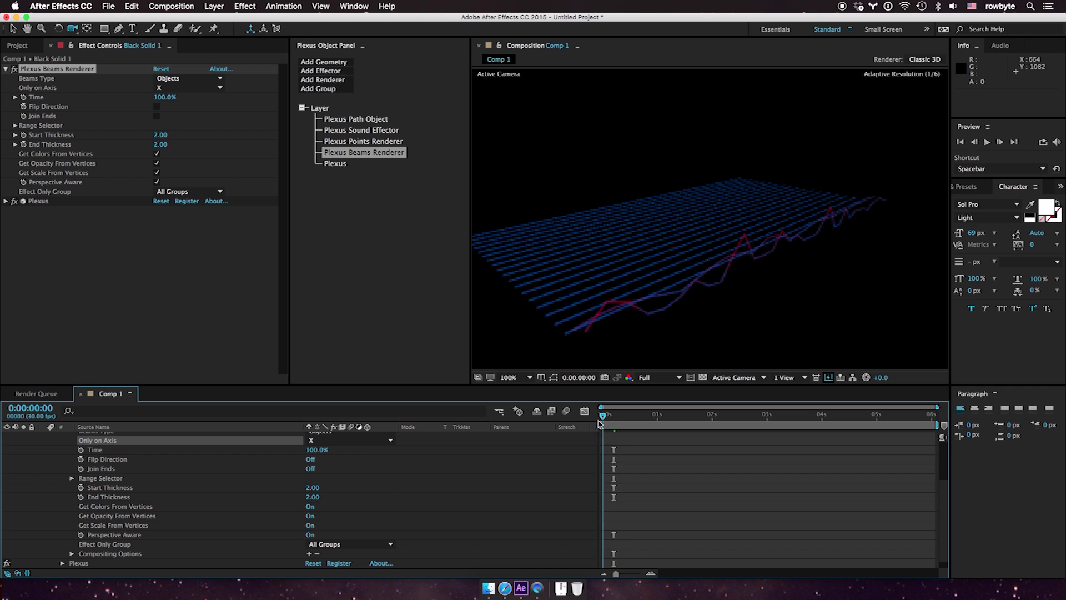
{"action": "left_click", "coordinate": [987, 142]}
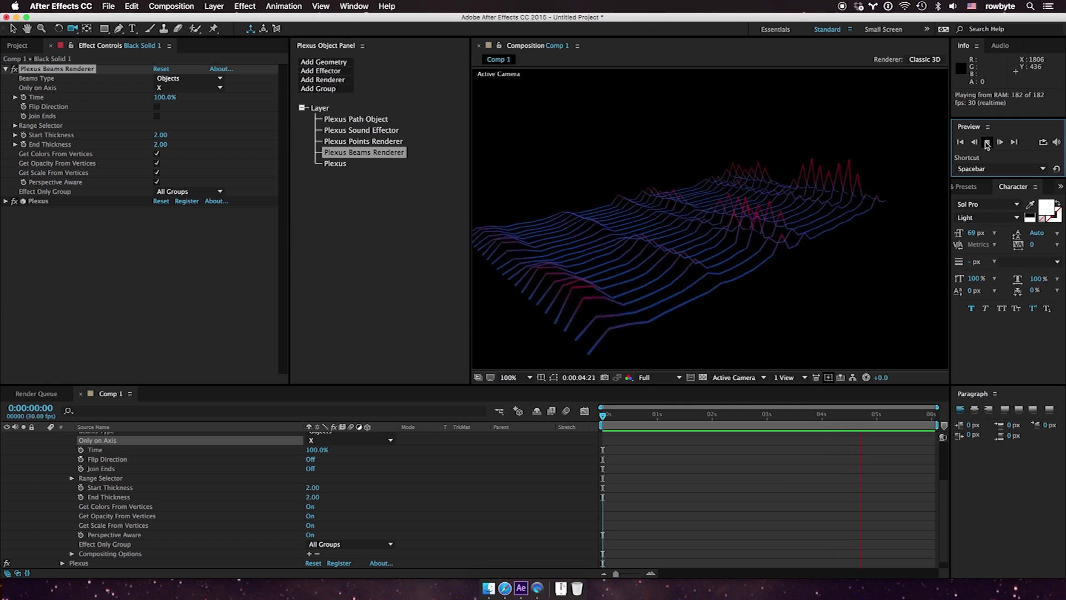
{"action": "left_click", "coordinate": [986, 142]}
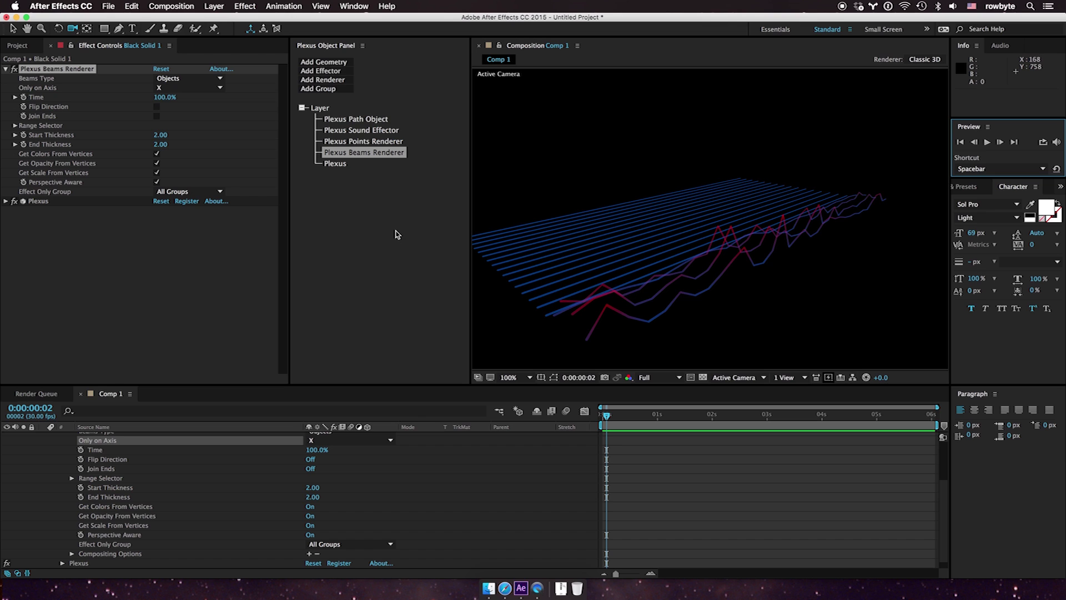
- Add a vertex near the middle of the straight mask path and raise it to bend the grid into a peak
{"action": "left_click", "coordinate": [360, 120]}
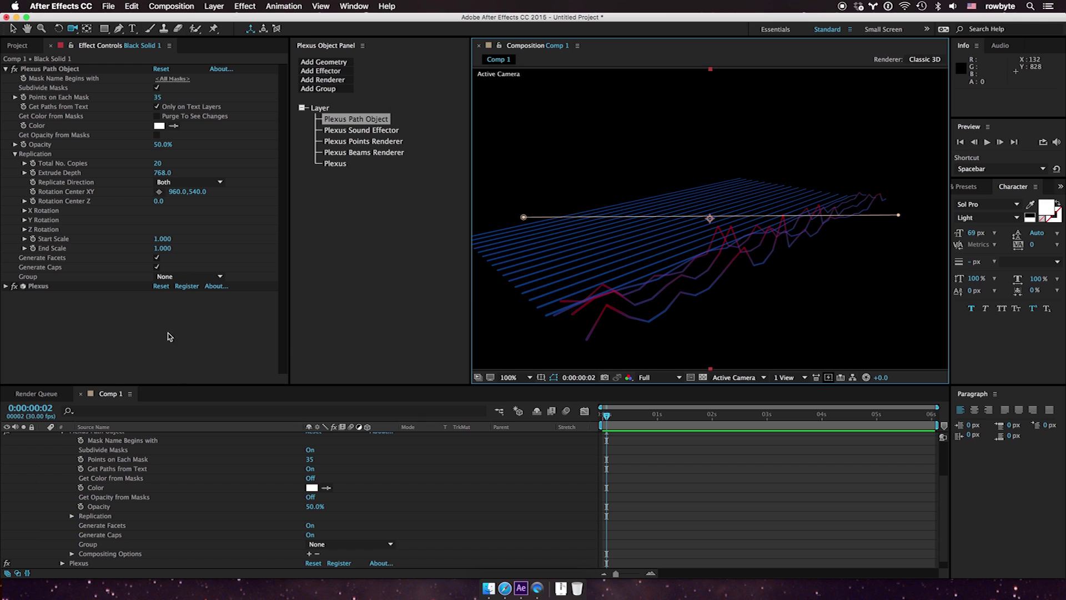
{"action": "left_click", "coordinate": [119, 28]}
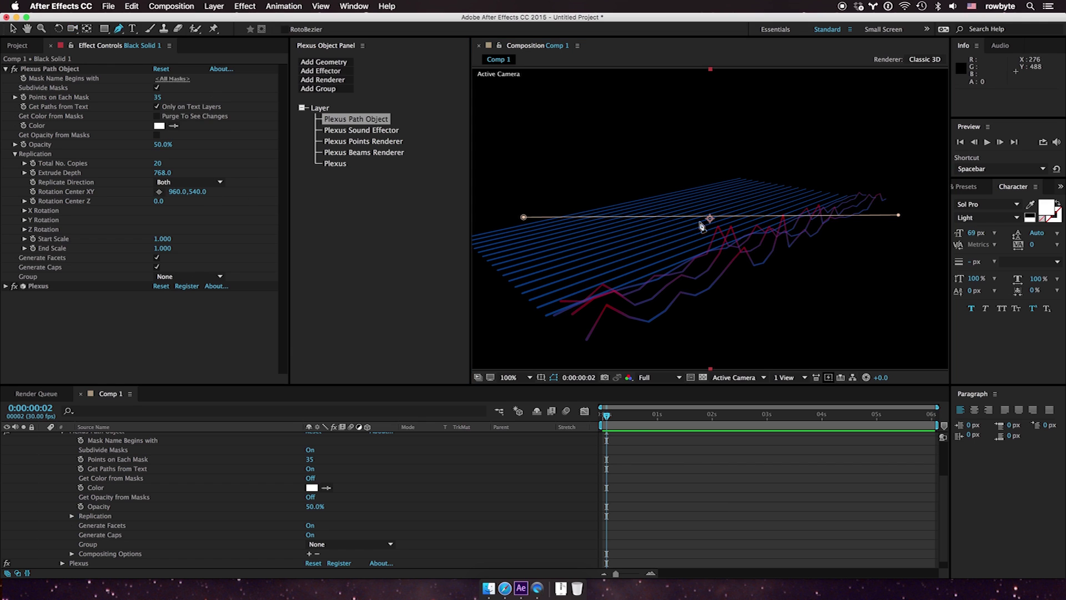
{"action": "left_click", "coordinate": [732, 217]}
{"action": "key", "text": "v"}
{"action": "left_click_drag", "start_coordinate": [732, 218], "coordinate": [740, 153]}
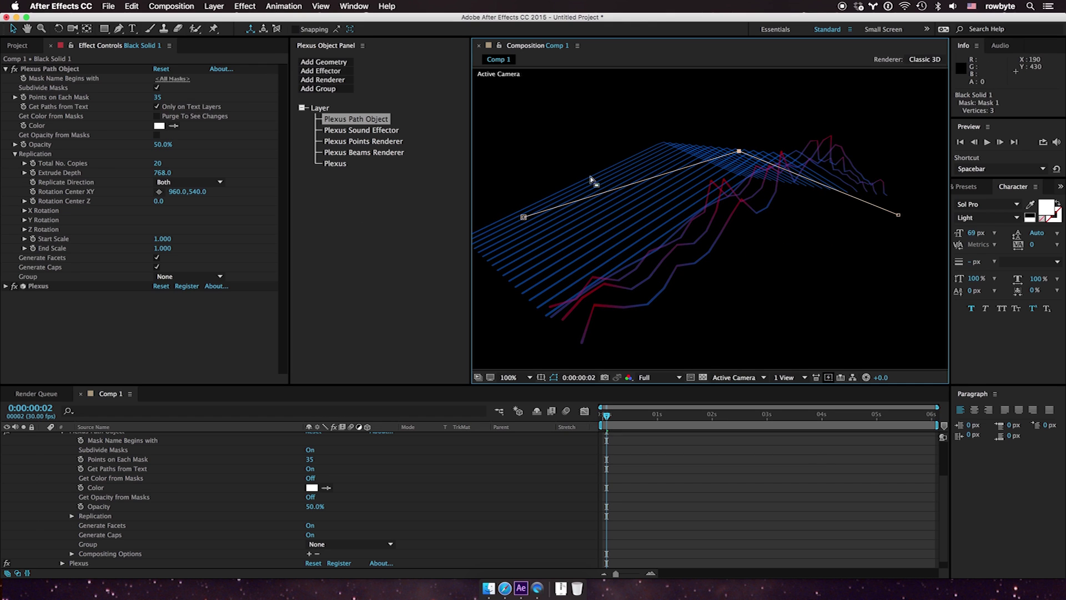
- Remove the added vertex from the path and delete Mask 1 from Black Solid 1
{"action": "scroll", "coordinate": [139, 504], "scroll_direction": "up", "scroll_amount": 3}
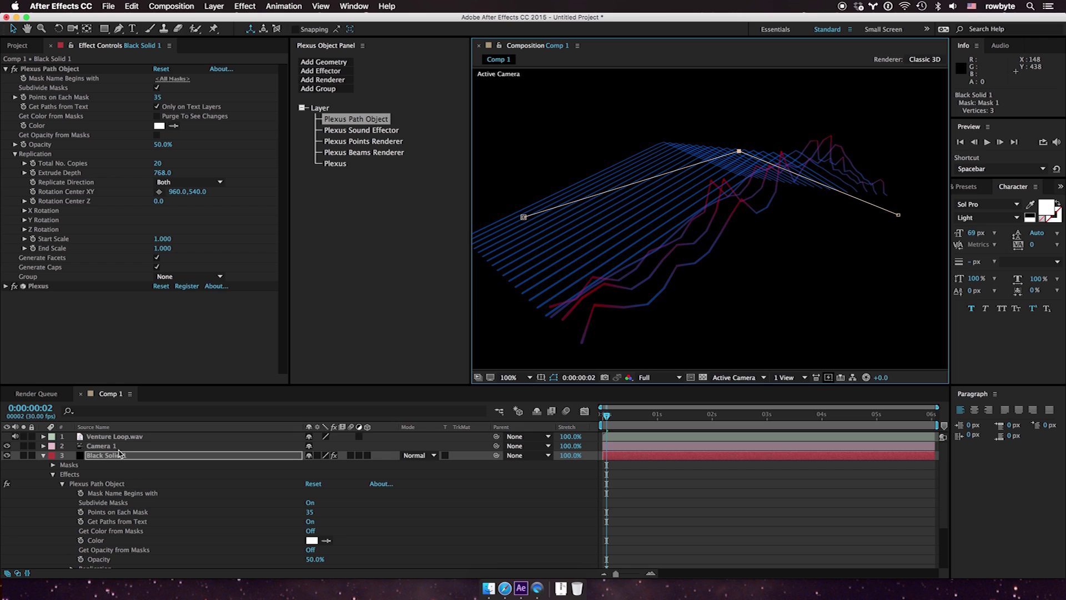
{"action": "scroll", "coordinate": [117, 466], "scroll_direction": "down", "scroll_amount": 1}
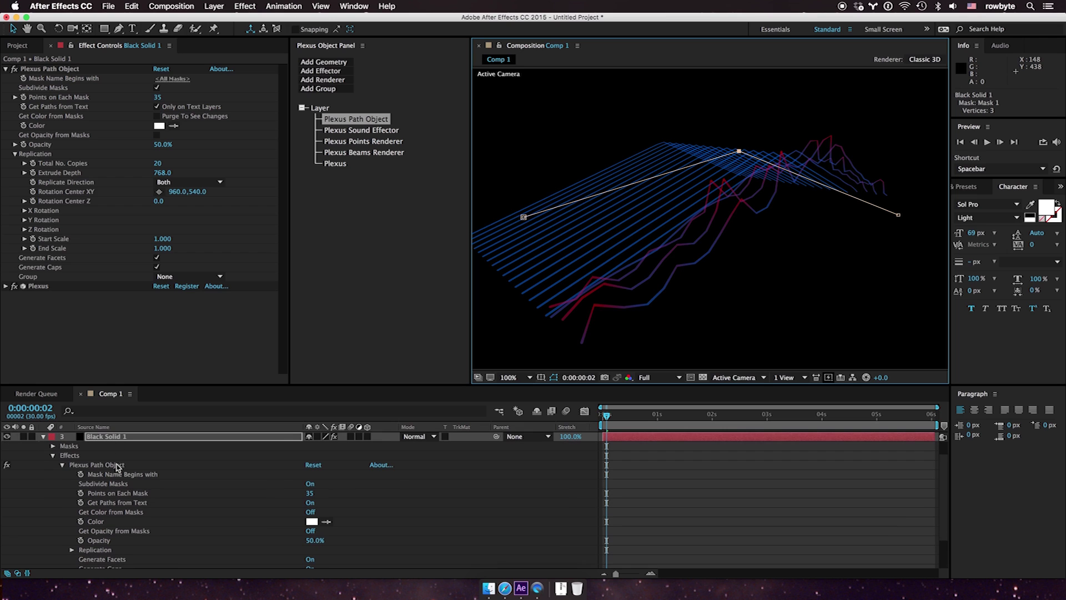
{"action": "left_click", "coordinate": [52, 446]}
{"action": "key", "text": "Delete"}
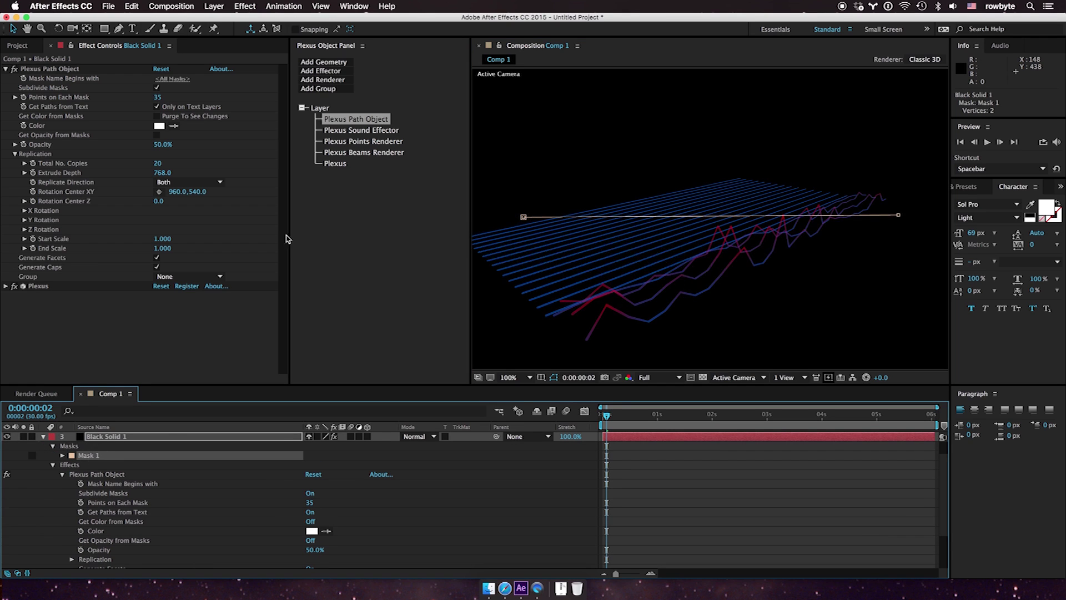
{"action": "left_click", "coordinate": [89, 454]}
{"action": "key", "text": "Delete"}
- Draw a nearly circular ellipse mask about 590 by 575 pixels near the centre of Black Solid 1
{"action": "key", "text": "q"}
{"action": "key", "text": "q"}
{"action": "key", "text": "q"}
{"action": "key", "text": "q"}
{"action": "left_click_drag", "start_coordinate": [104, 28], "coordinate": [139, 58]}
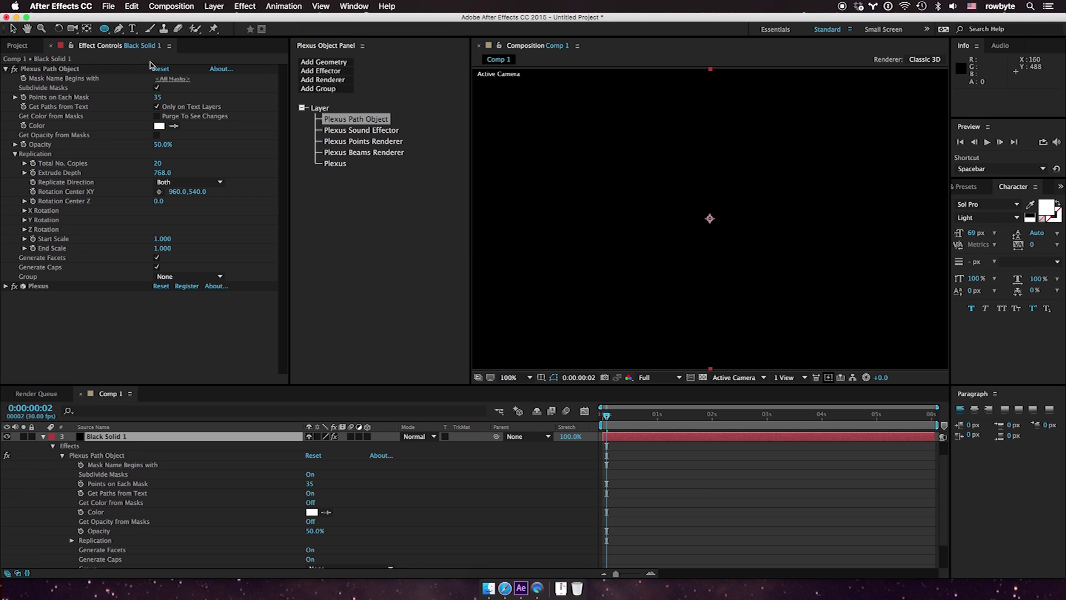
{"action": "left_click_drag", "start_coordinate": [653, 145], "coordinate": [818, 306]}
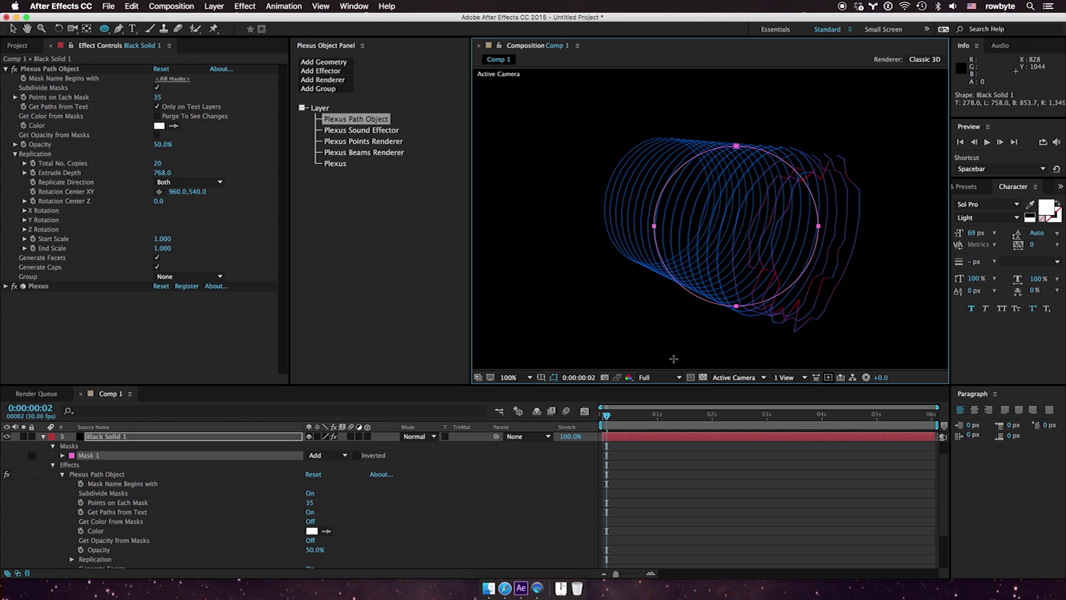
- Preview the tube of circular beams from the first frame, then stop playback
{"action": "left_click_drag", "start_coordinate": [606, 416], "coordinate": [603, 415]}
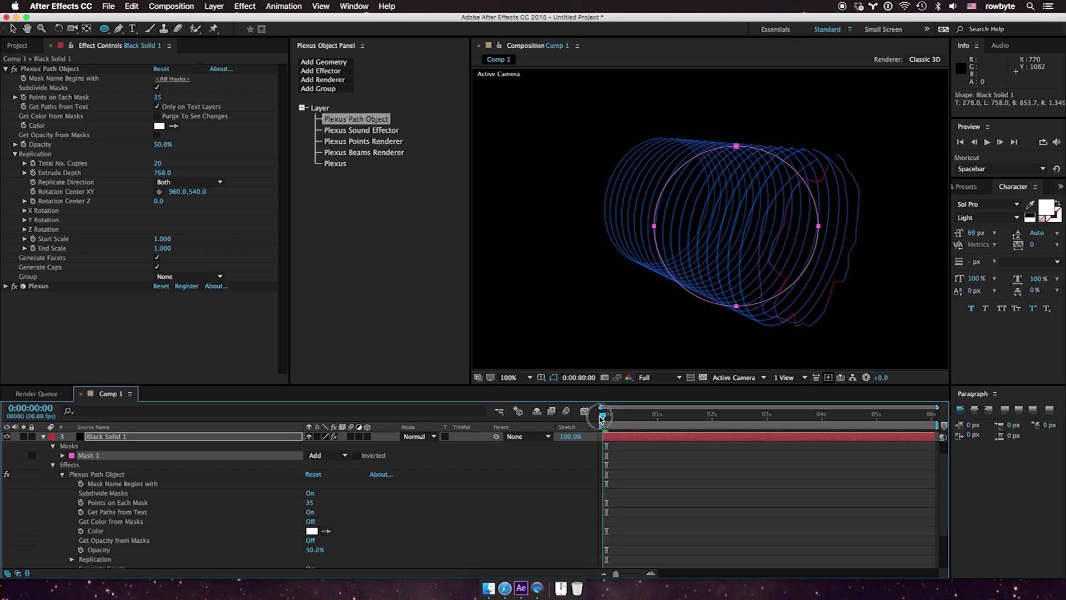
{"action": "left_click", "coordinate": [986, 143]}
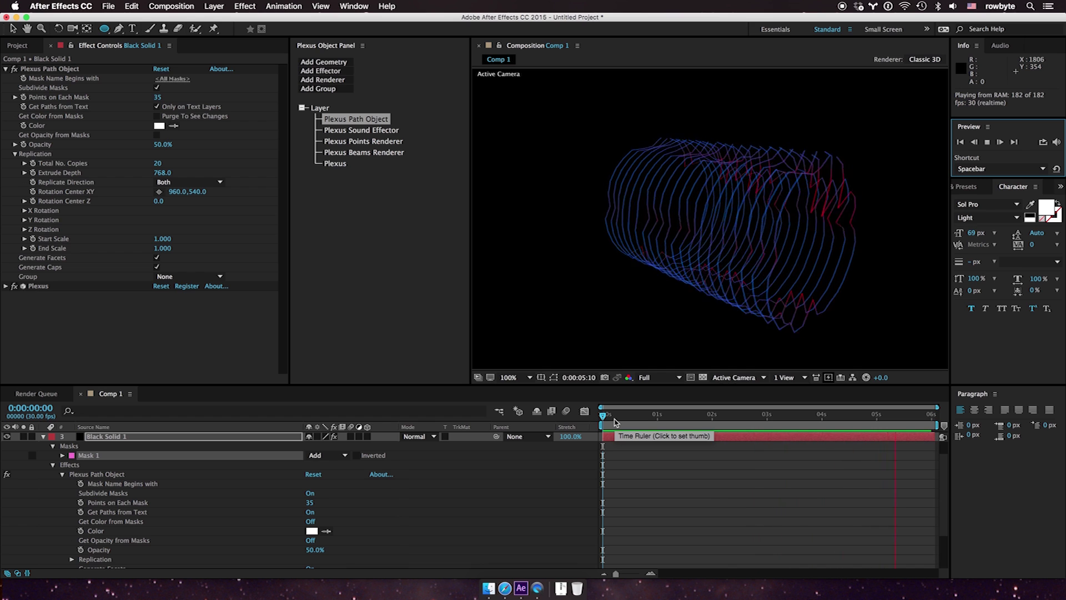
{"action": "left_click", "coordinate": [615, 422]}
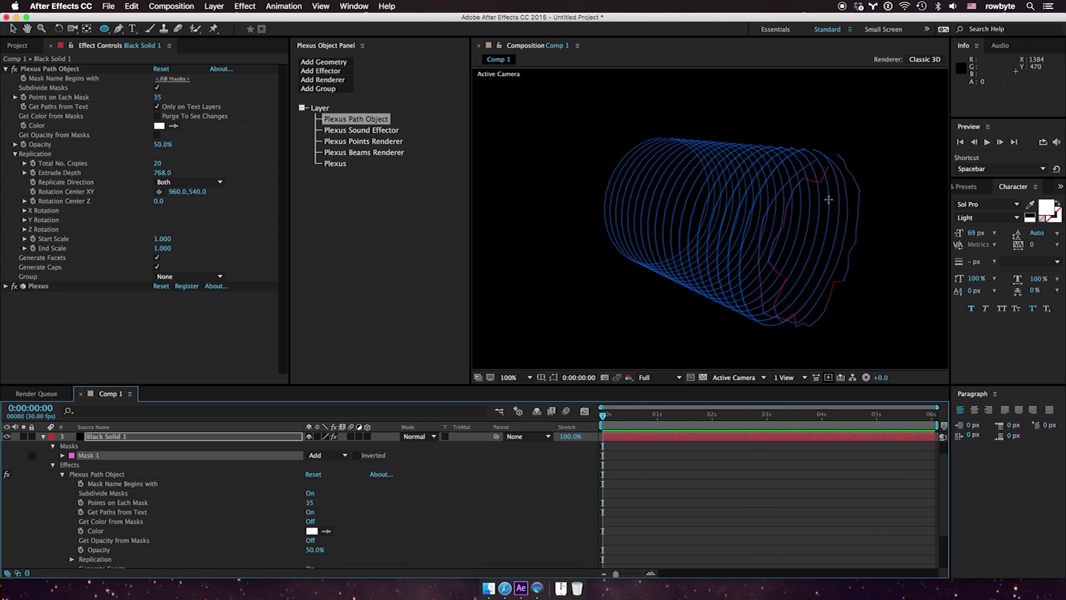
- Turn on Join Ends in the Plexus Beams Renderer to close the gap in the circles
{"action": "key", "text": "c"}
{"action": "left_click_drag", "start_coordinate": [820, 229], "coordinate": [745, 251]}
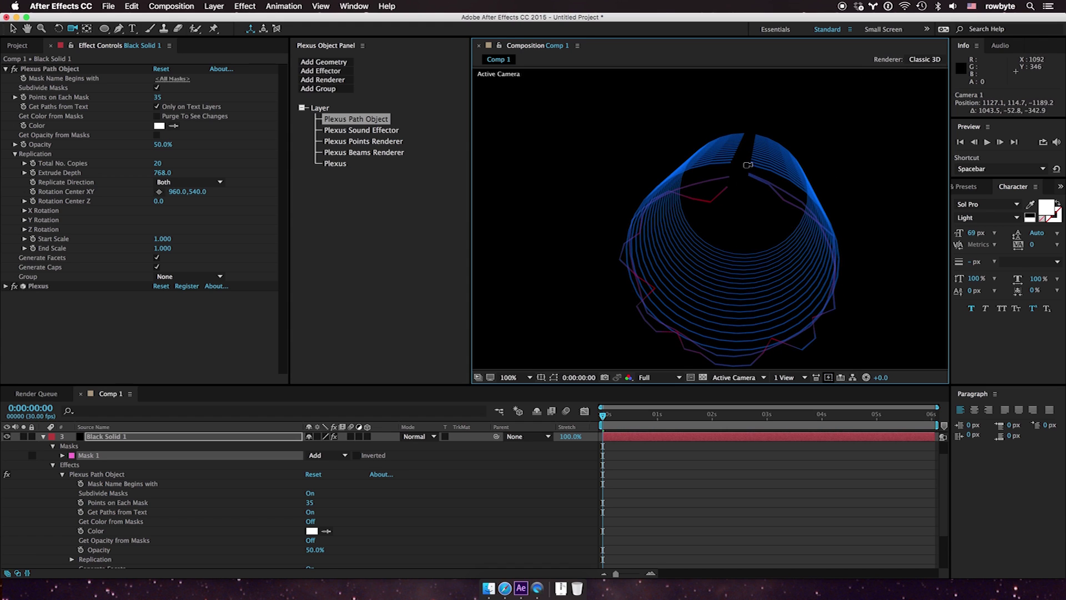
{"action": "left_click", "coordinate": [385, 153]}
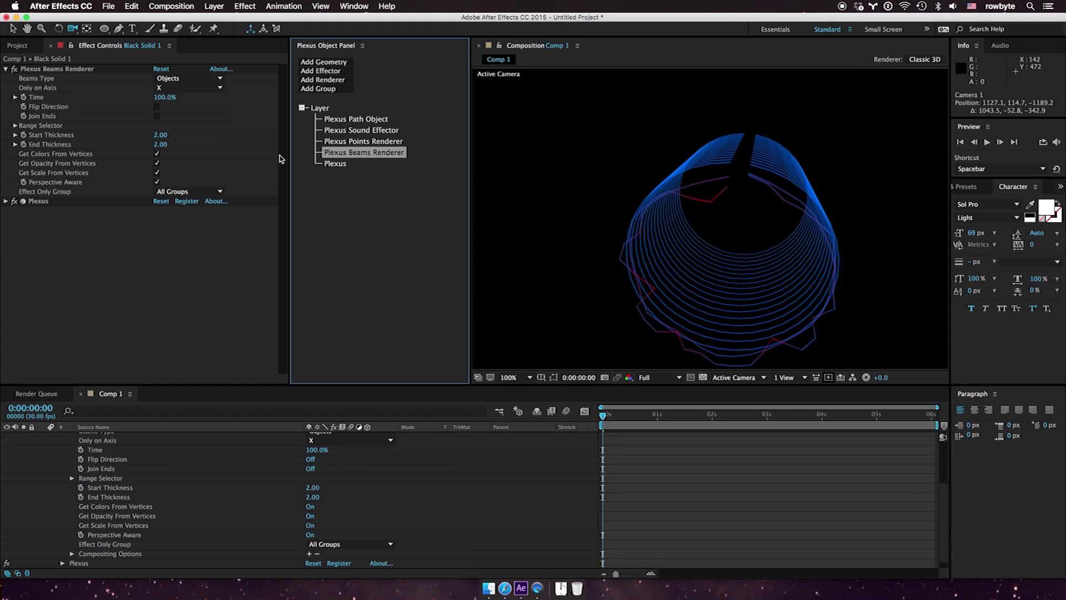
{"action": "left_click", "coordinate": [157, 116]}
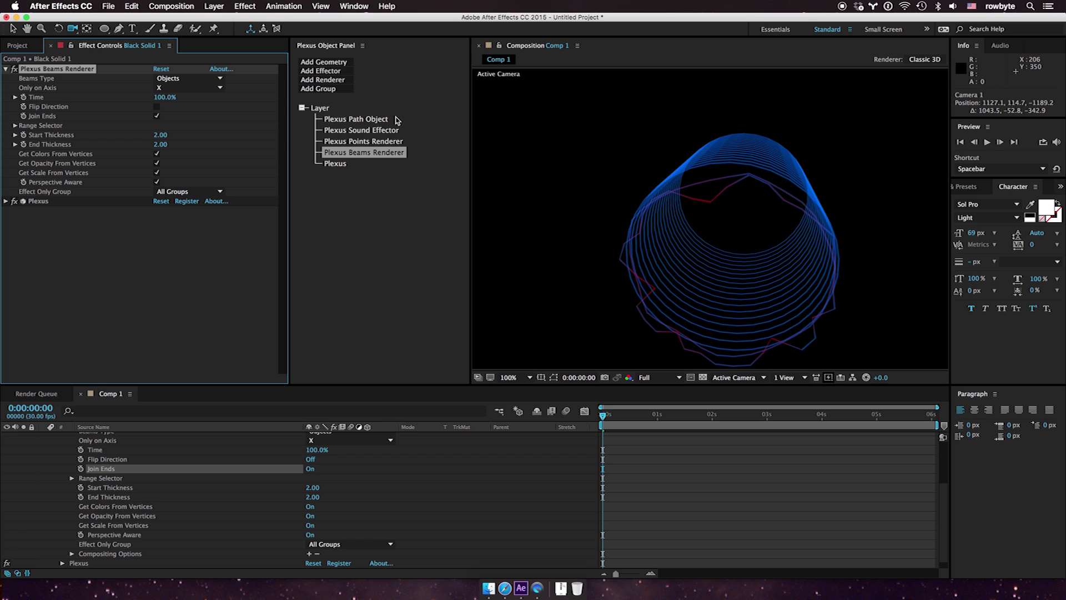
- Set the Plexus Sound Effector's Position Factor to 1.03 and orbit Camera 1 to about position 45.1, 178.2, -809.4
{"action": "left_click", "coordinate": [355, 130]}
{"action": "left_click_drag", "start_coordinate": [162, 183], "coordinate": [293, 170]}
{"action": "left_click_drag", "start_coordinate": [591, 294], "coordinate": [659, 295]}
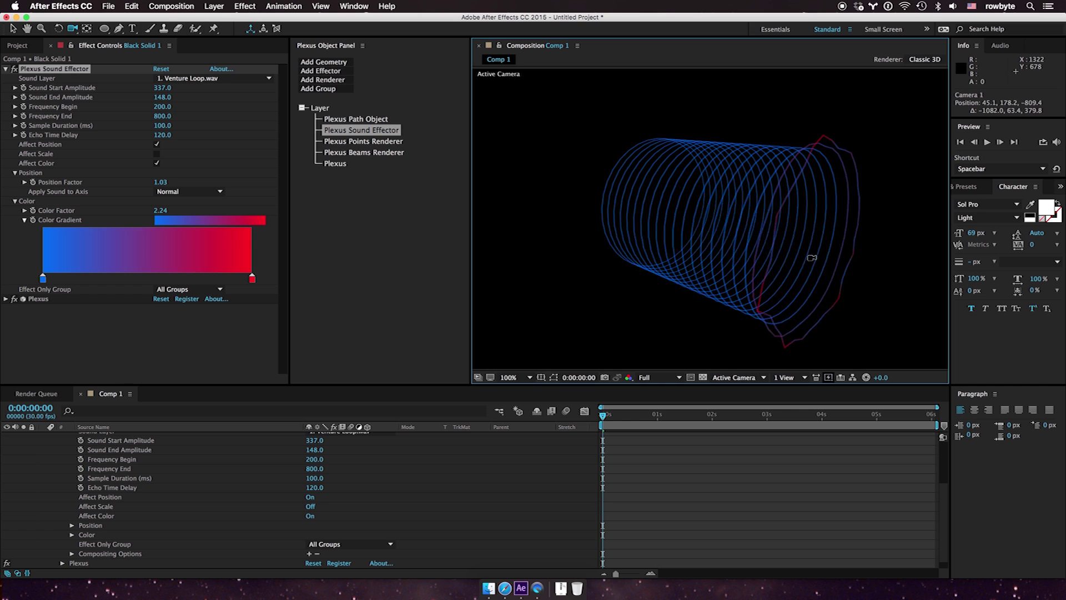
- Preview the closed-circle animation with the reduced displacement, then stop playback
{"action": "left_click", "coordinate": [988, 142]}
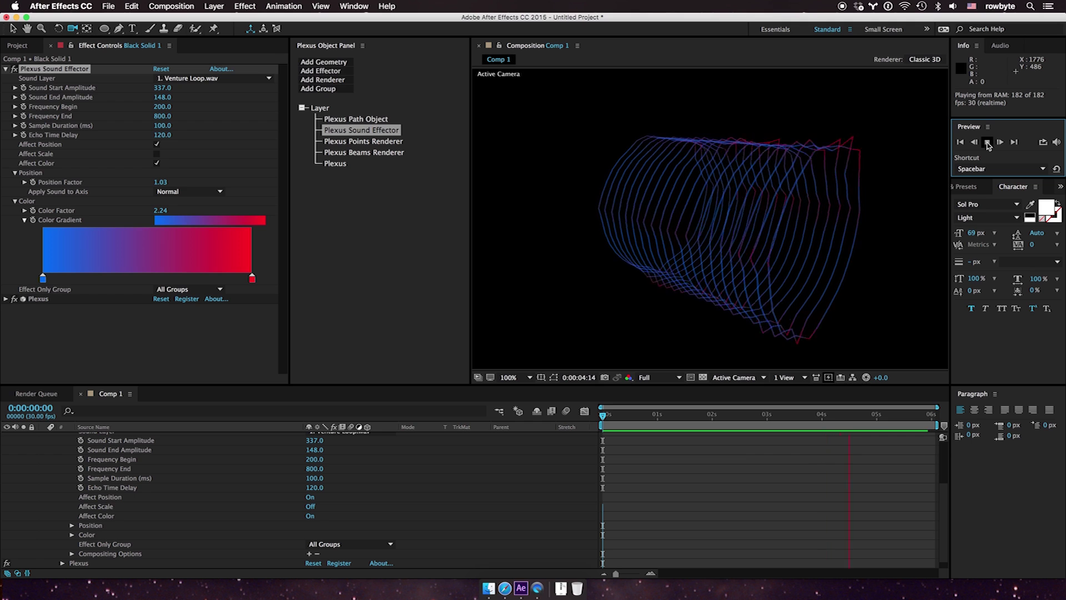
{"action": "left_click", "coordinate": [988, 144]}
- Add a Facets renderer to the Plexus layer
{"action": "left_click", "coordinate": [356, 119]}
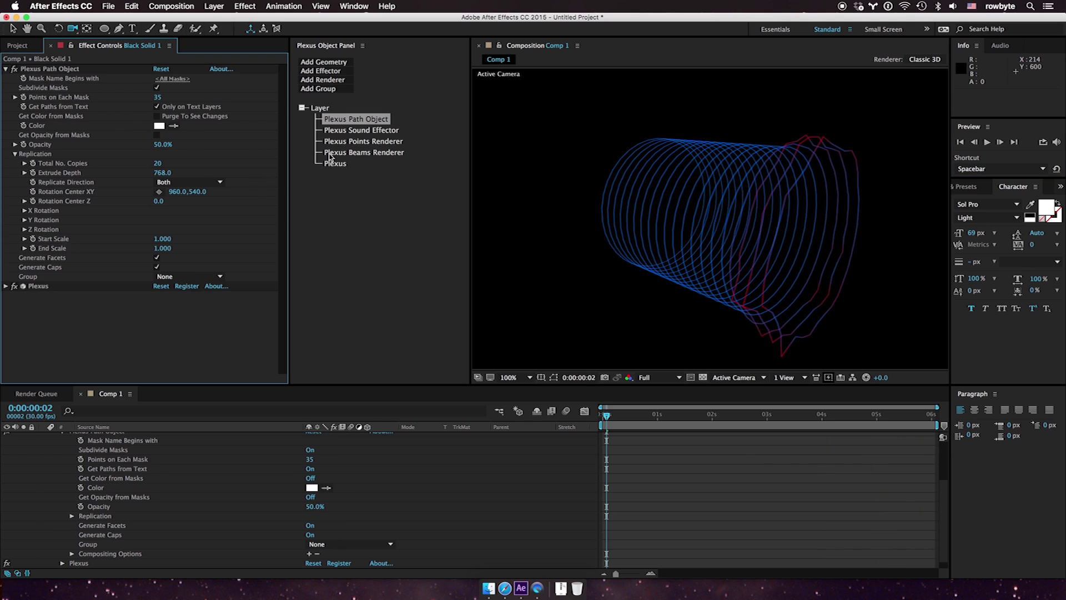
{"action": "left_click", "coordinate": [336, 81]}
{"action": "left_click", "coordinate": [327, 119]}
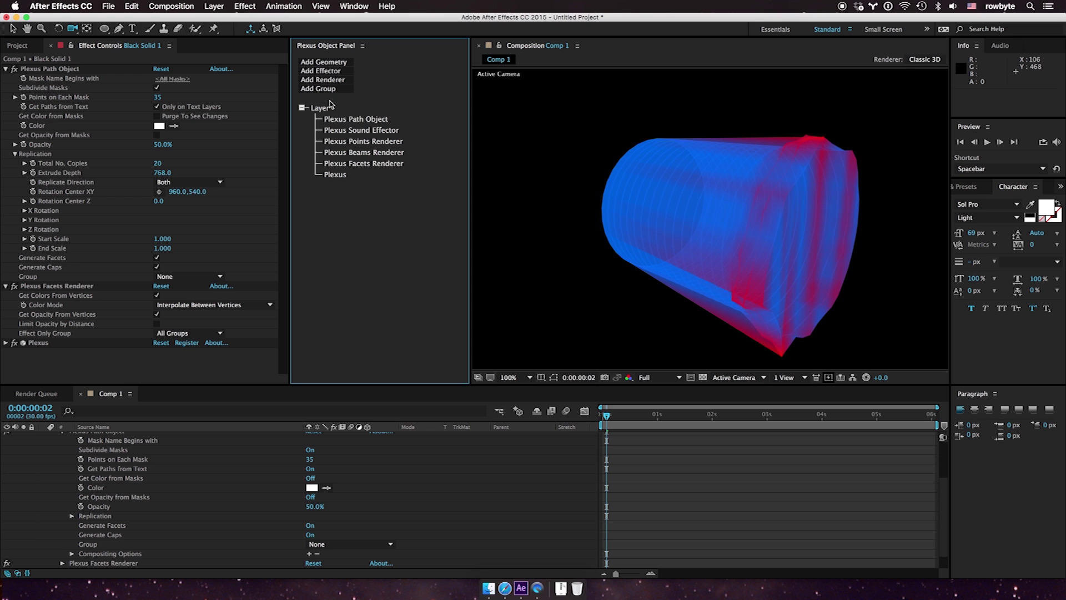
- Turn off Get Opacity From Vertices in the Plexus Facets Renderer and set Facets Opacity to 20%
{"action": "left_click", "coordinate": [371, 163]}
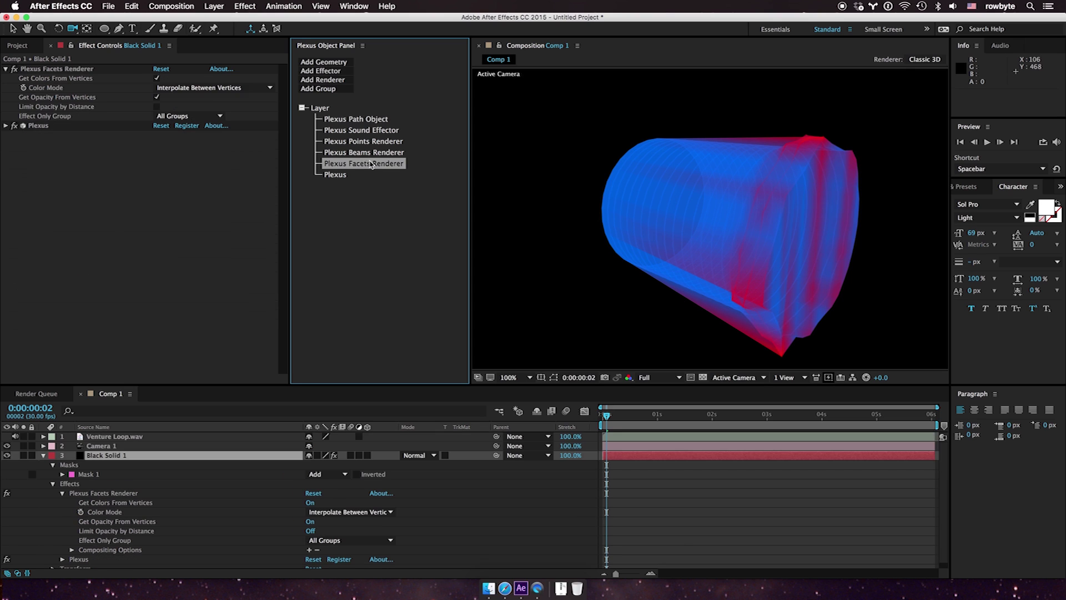
{"action": "left_click", "coordinate": [157, 101]}
{"action": "mouse_move", "coordinate": [162, 105]}
{"action": "left_mouse_down"}
{"action": "mouse_move", "coordinate": [143, 113]}
{"action": "mouse_move", "coordinate": [167, 106]}
{"action": "left_mouse_up"}
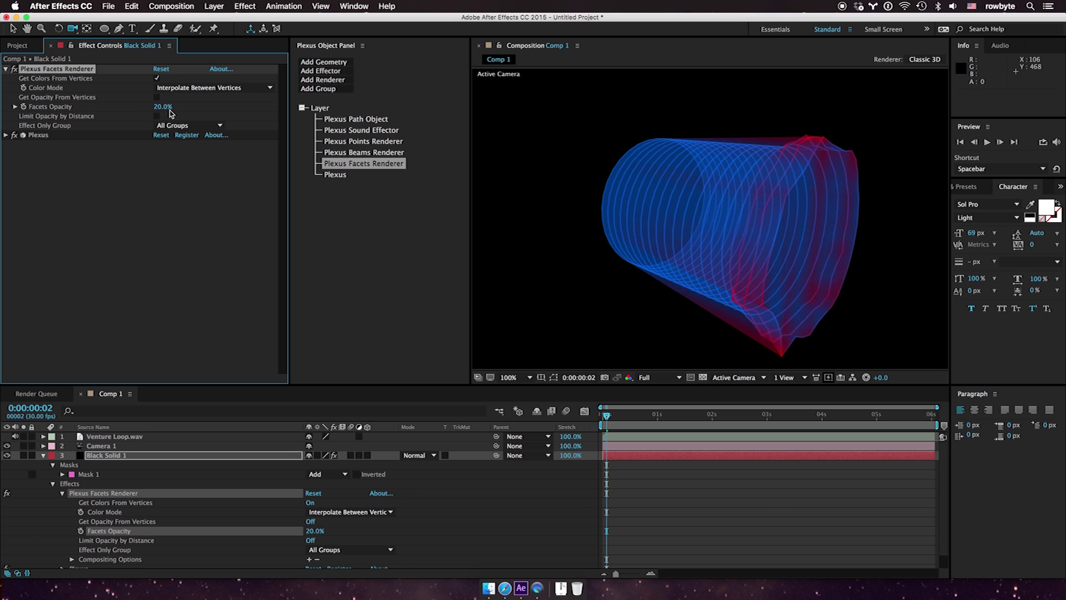
- Preview the faceted tube animation and stop playback at about 0:00:05:26
{"action": "key", "text": "space"}
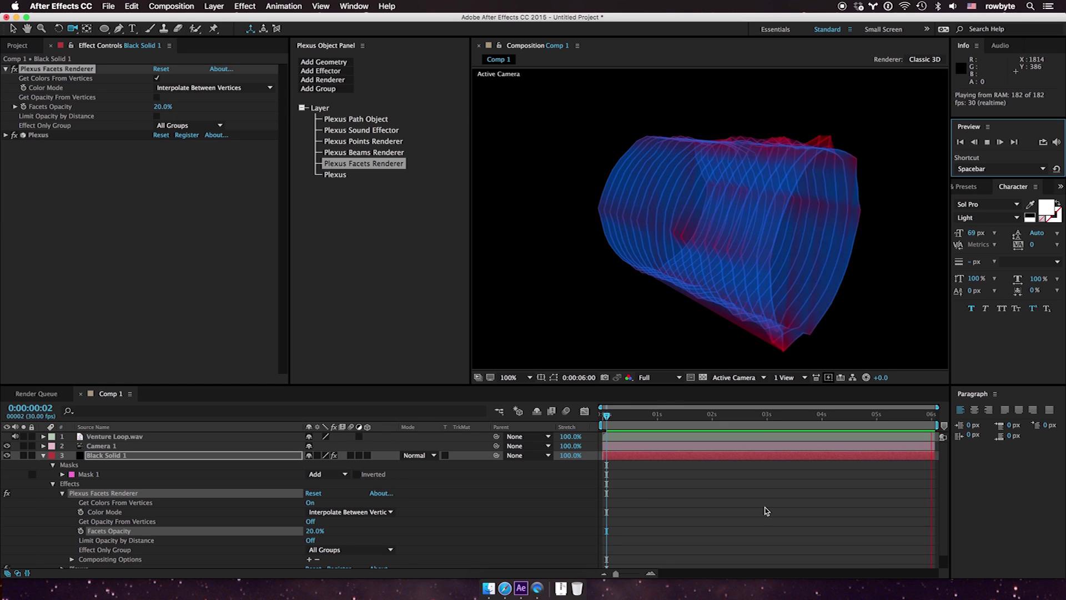
{"action": "left_click", "coordinate": [991, 143]}
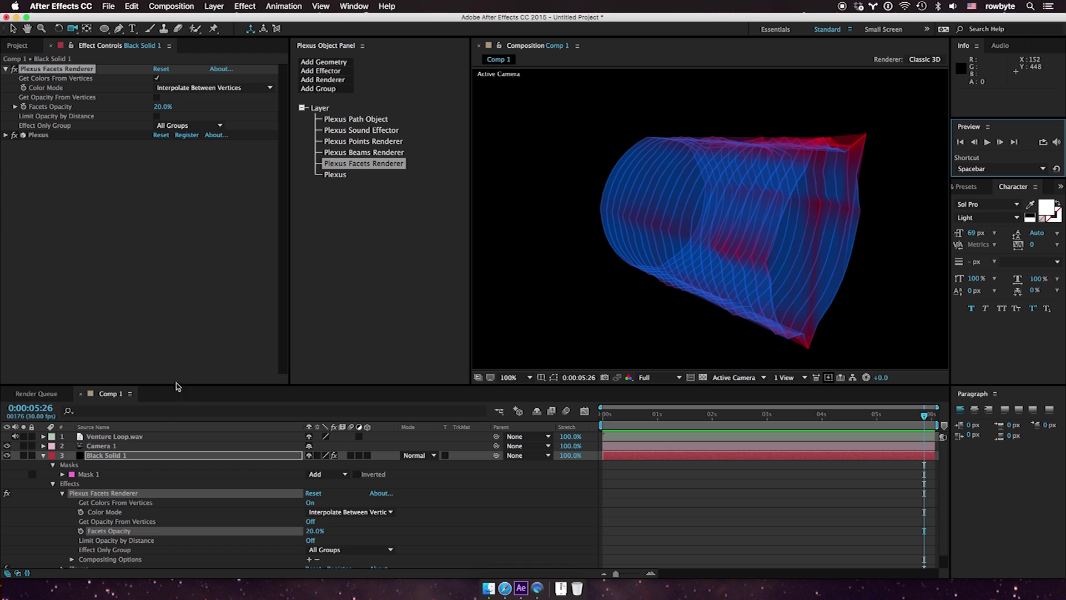
- Open the recent project snd.aep without saving the changes to the current project
{"action": "left_click", "coordinate": [109, 7]}
{"action": "mouse_move", "coordinate": [113, 39]}
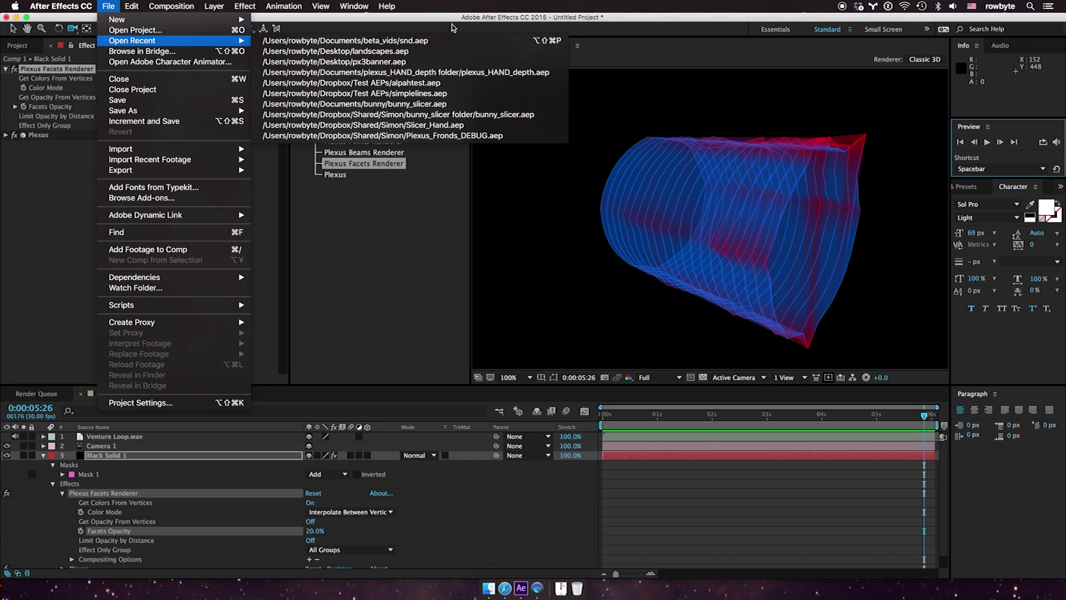
{"action": "left_click", "coordinate": [389, 40]}
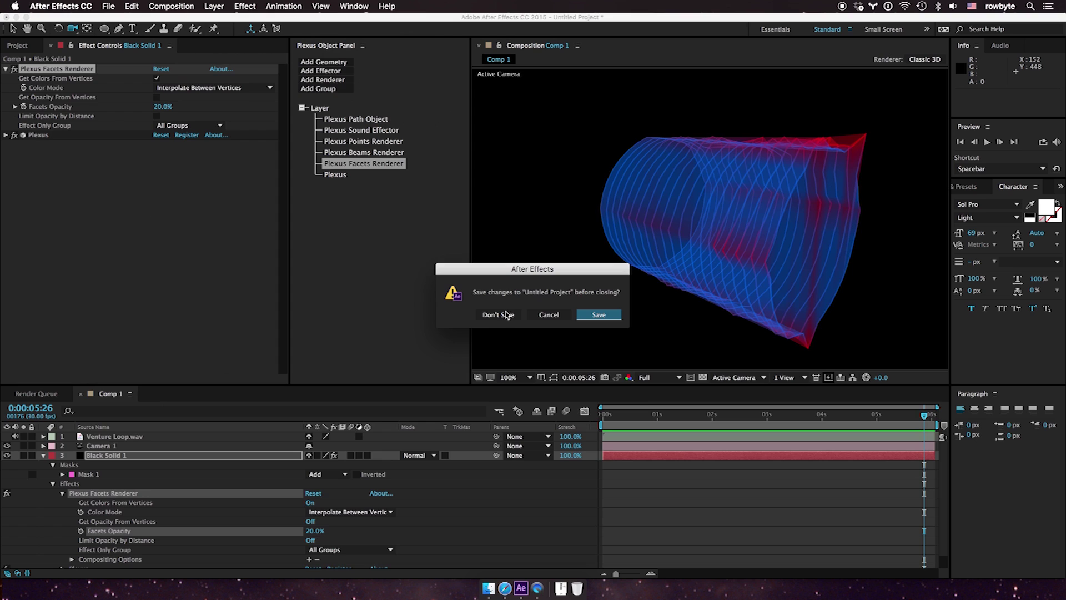
{"action": "left_click", "coordinate": [498, 315]}
- Go to 0:00:03:00 in the Sphere Visualizer comp and inspect the Plexus Primitives Object settings on Black Solid 1
{"action": "left_click_drag", "start_coordinate": [629, 419], "coordinate": [669, 417]}
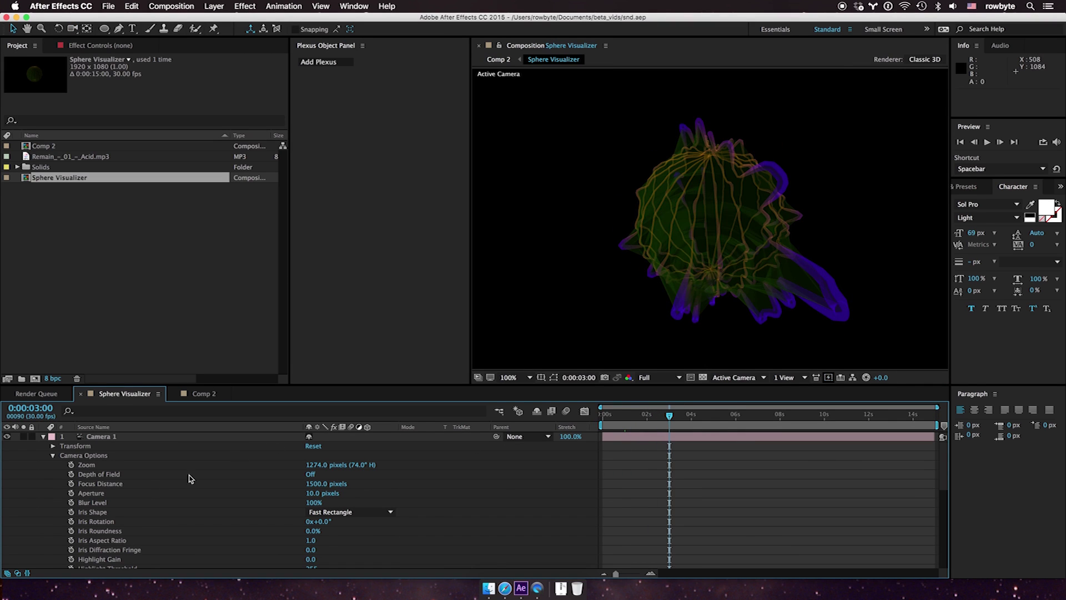
{"action": "scroll", "coordinate": [87, 516], "scroll_direction": "down", "scroll_amount": 5}
{"action": "left_click", "coordinate": [112, 511]}
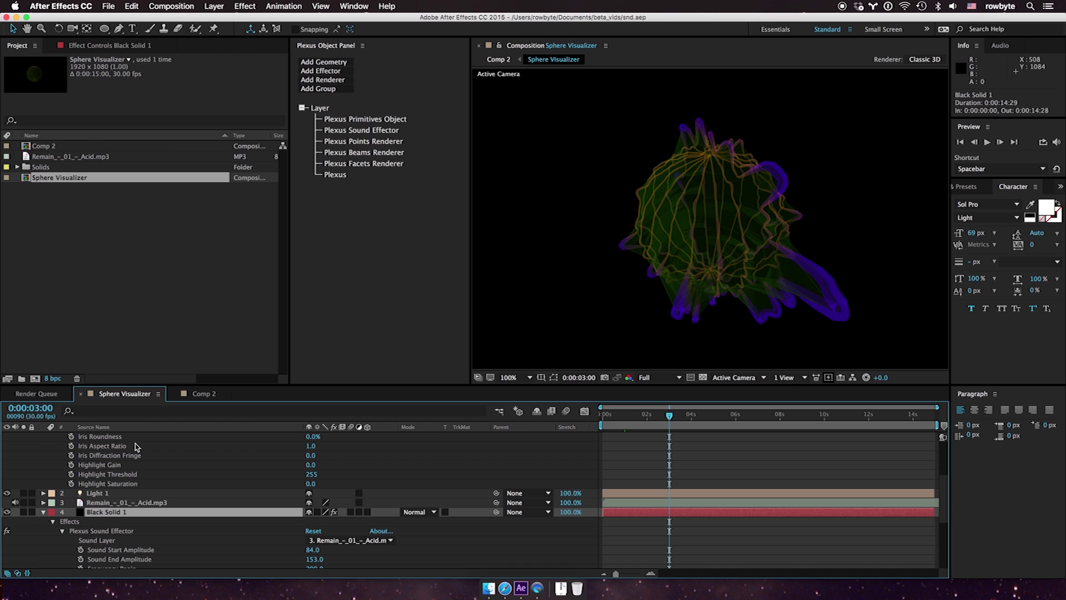
{"action": "left_click", "coordinate": [139, 45]}
{"action": "left_click", "coordinate": [375, 120]}
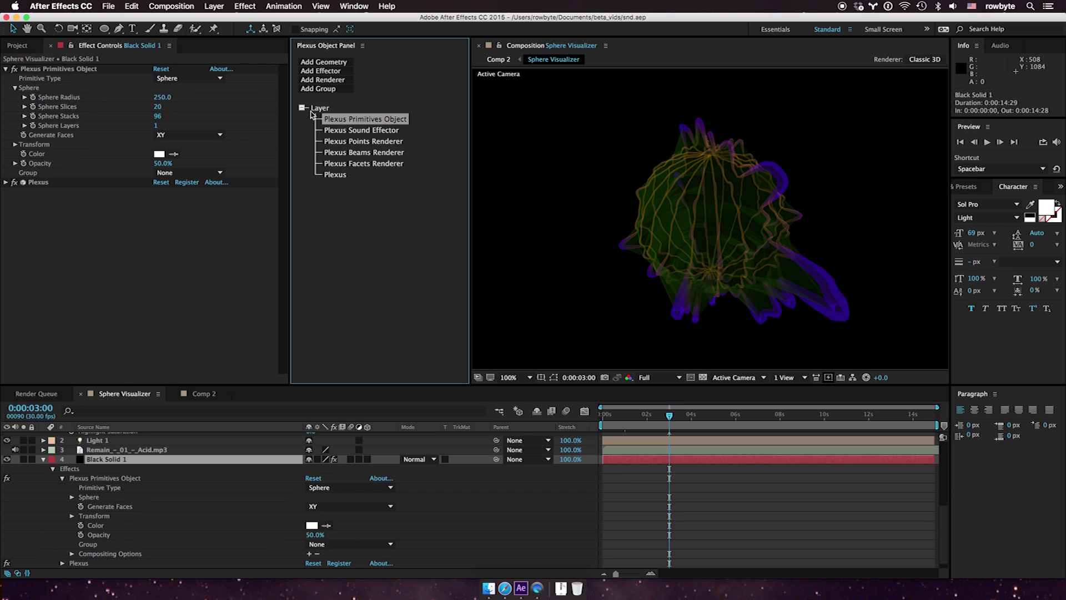
- Disable the sphere's Plexus Sound Effector and re-enable it to compare the shape with and without the effect
{"action": "left_click", "coordinate": [370, 134]}
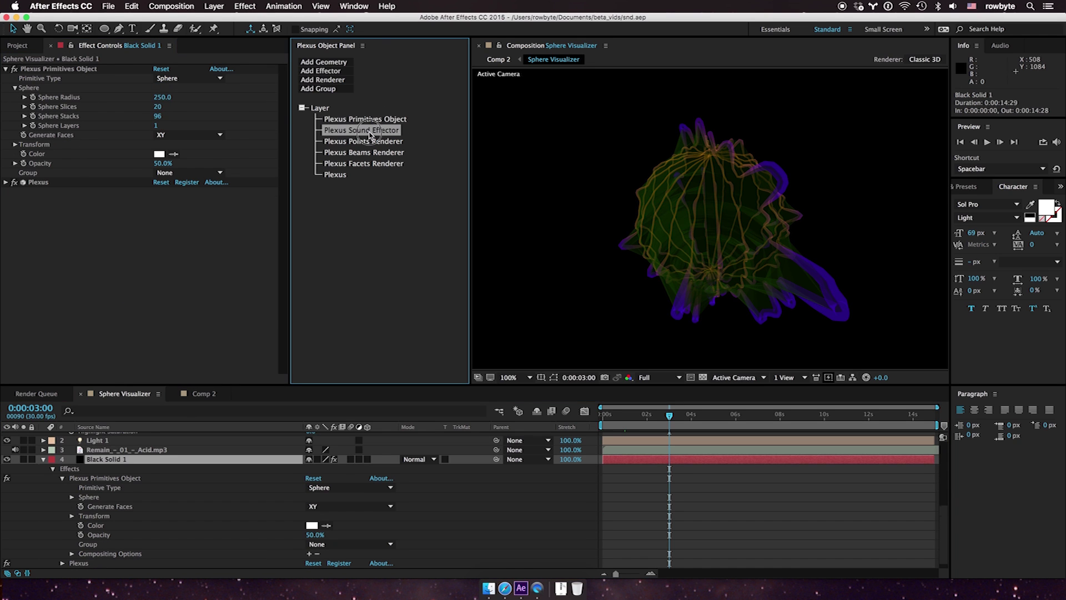
{"action": "left_click", "coordinate": [14, 69]}
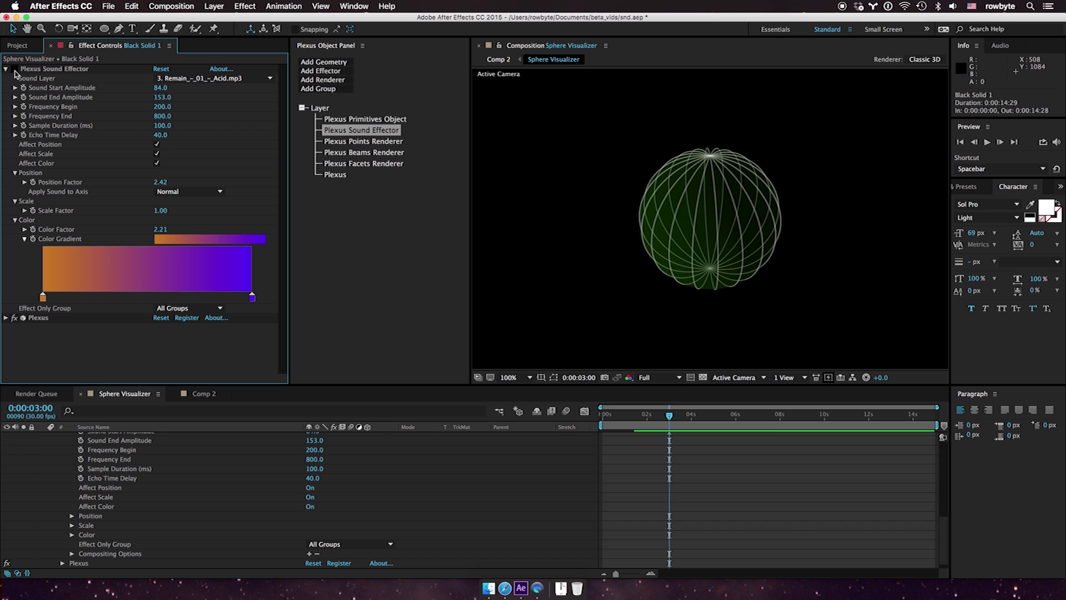
{"action": "left_click", "coordinate": [15, 70]}
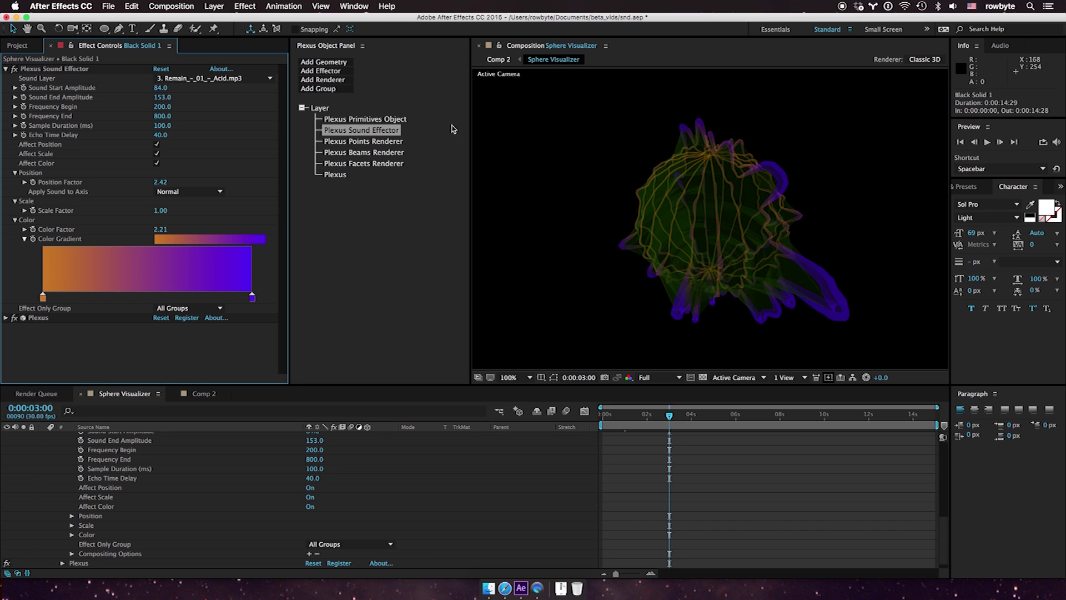
- Disable and re-enable the Plexus Beams Renderer and then the Plexus Facets Renderer to compare what each contributes to the sphere
{"action": "left_click", "coordinate": [369, 153]}
{"action": "left_click", "coordinate": [15, 69]}
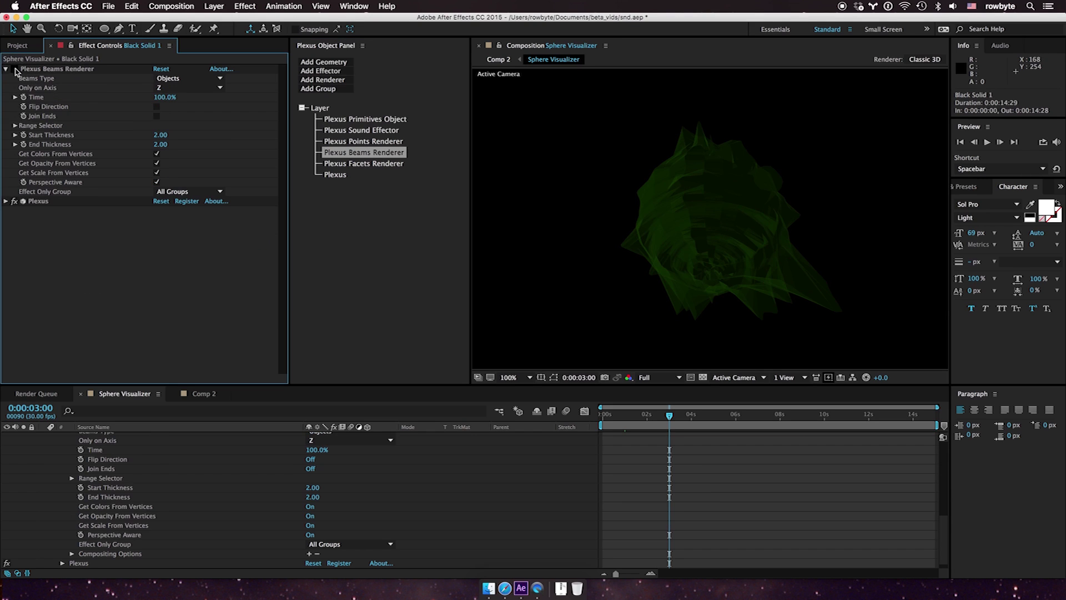
{"action": "left_click", "coordinate": [15, 70]}
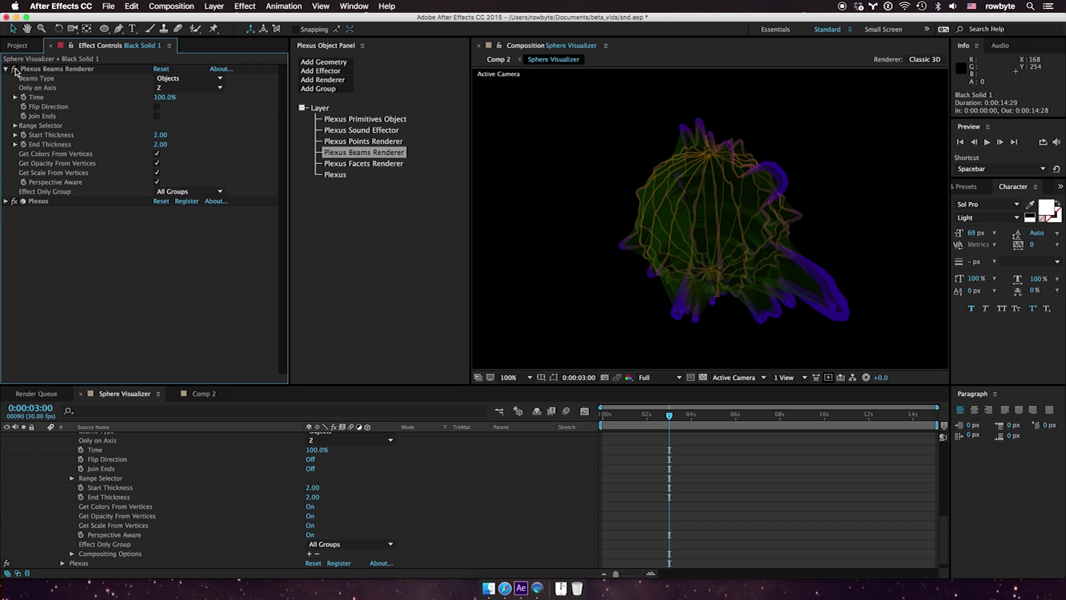
{"action": "left_click", "coordinate": [338, 163]}
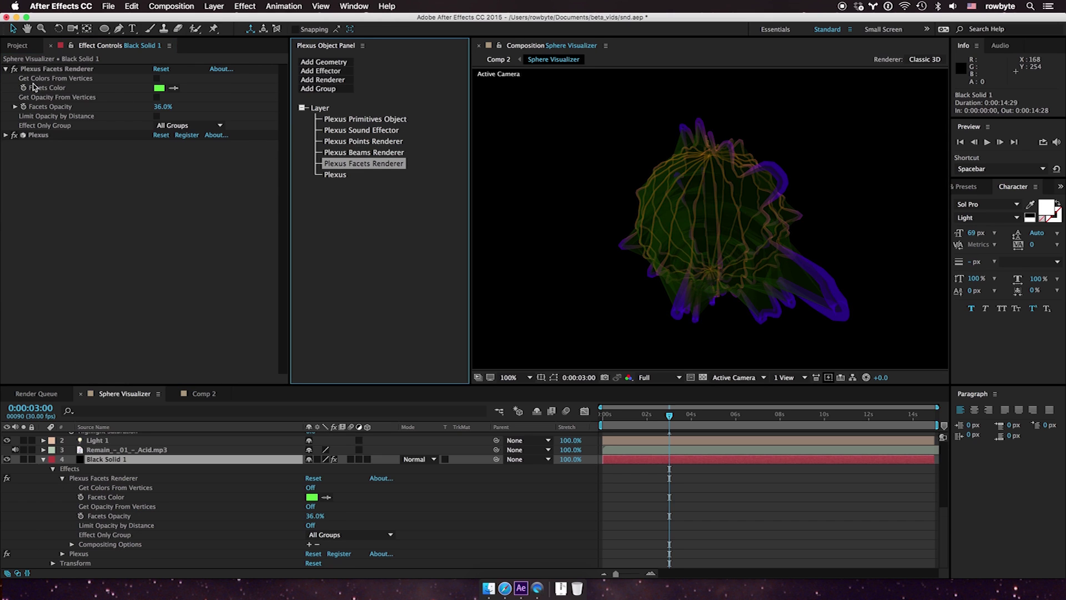
{"action": "left_click", "coordinate": [15, 69]}
{"action": "left_click", "coordinate": [15, 69]}
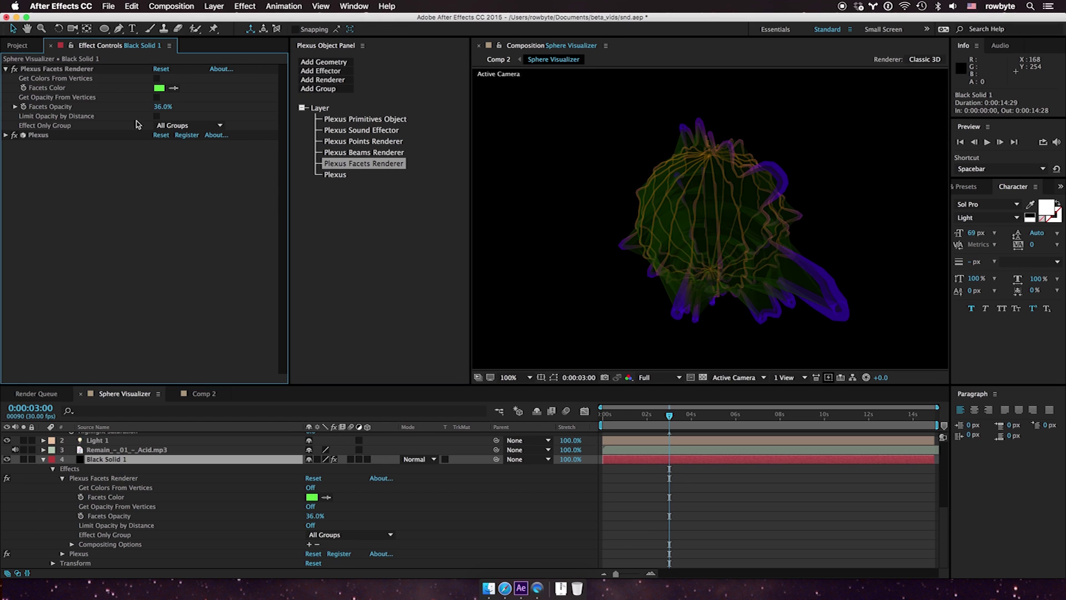
- Display the main Plexus effect's settings and move the current time to 0:00:05:06 to view the sphere there
{"action": "left_click", "coordinate": [336, 175]}
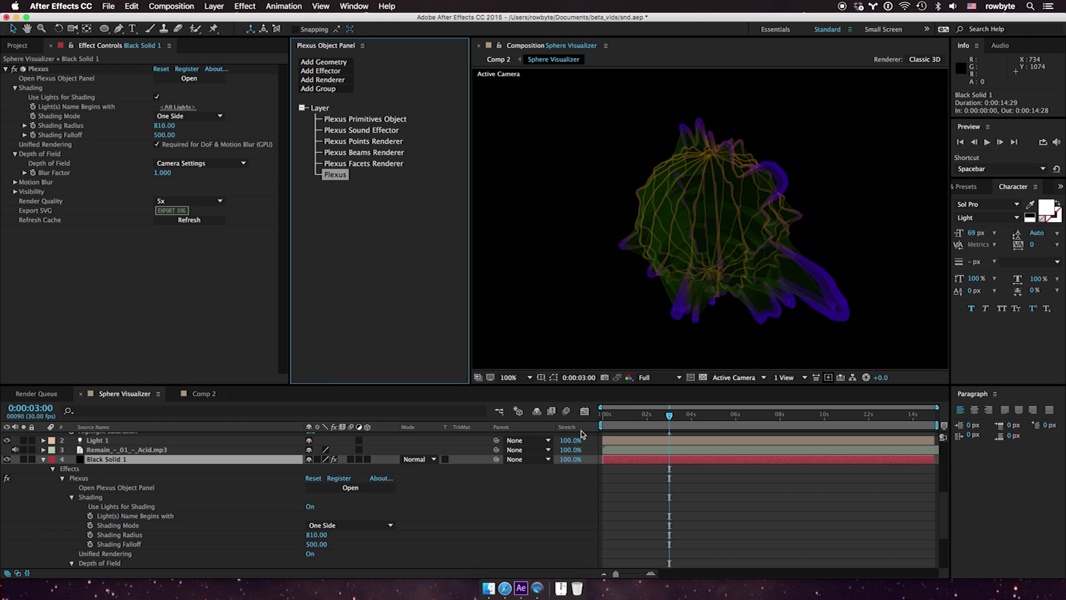
{"action": "left_click_drag", "start_coordinate": [604, 420], "coordinate": [719, 411]}
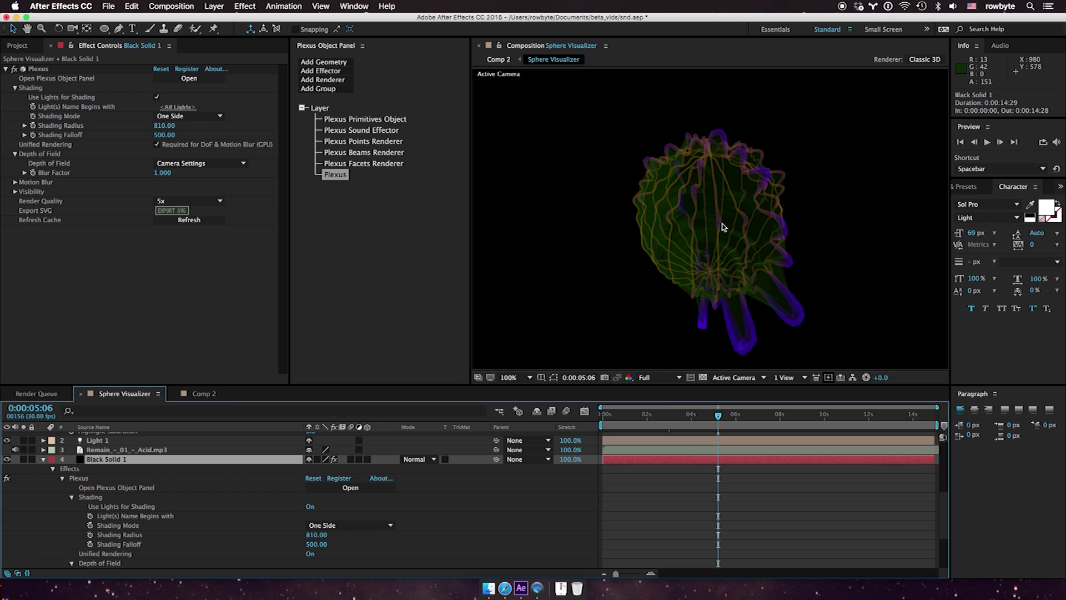